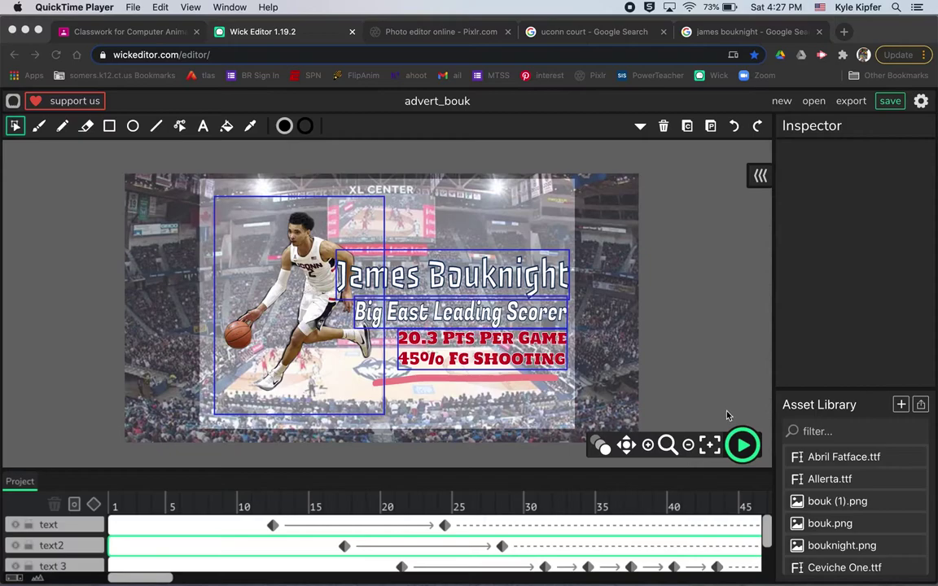
Step: Preview the advert_bouk animation and stop the playback
click(743, 445)
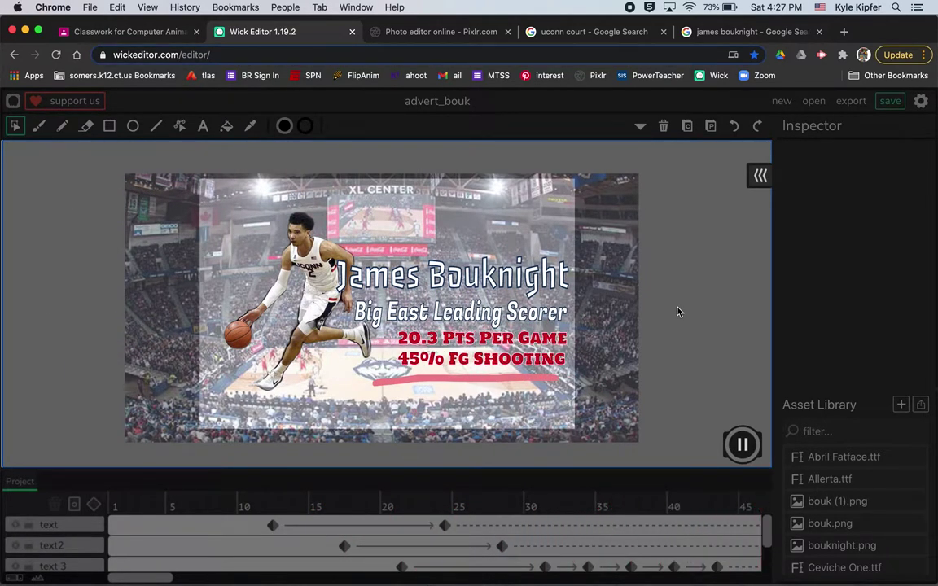
click(742, 446)
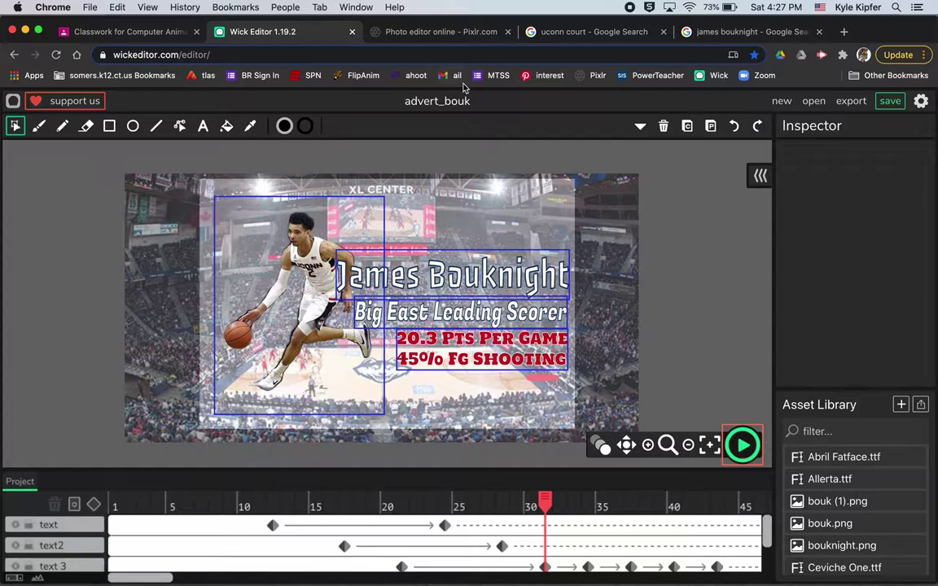
Step: Switch to Pixlr E and create a new Full HD image of 1920 x 1080 px named advert
click(452, 34)
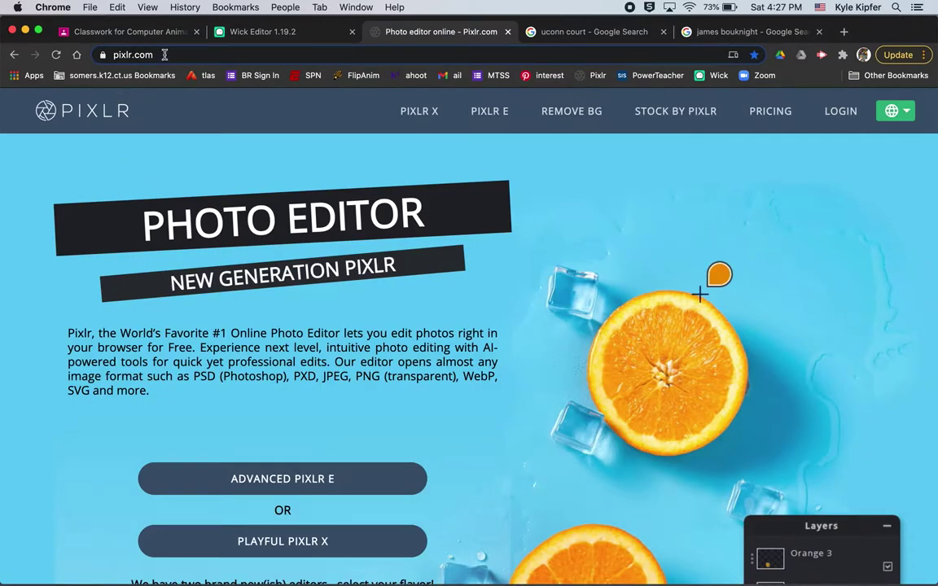
click(498, 115)
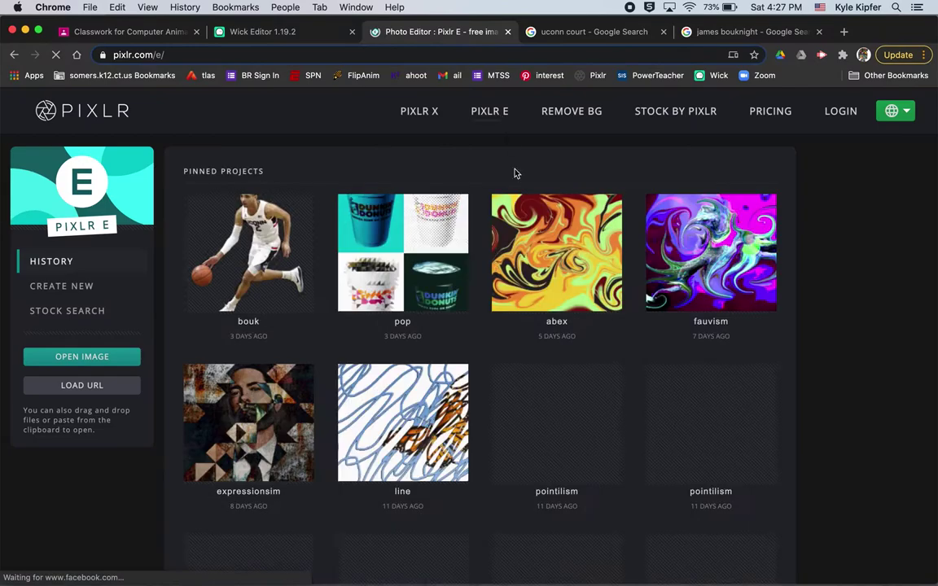
click(83, 292)
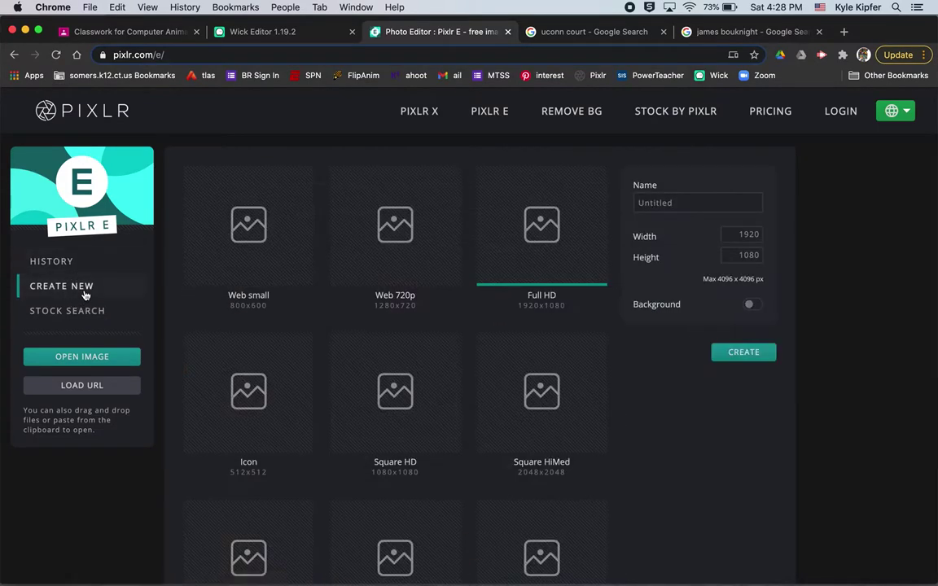
drag(687, 203, 637, 202)
text(adv)
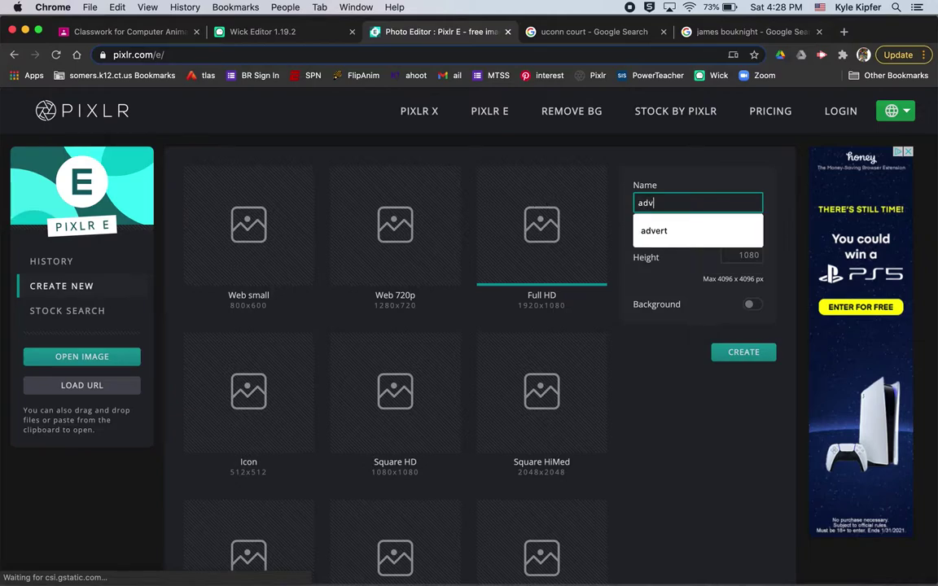
text(ert)
click(743, 353)
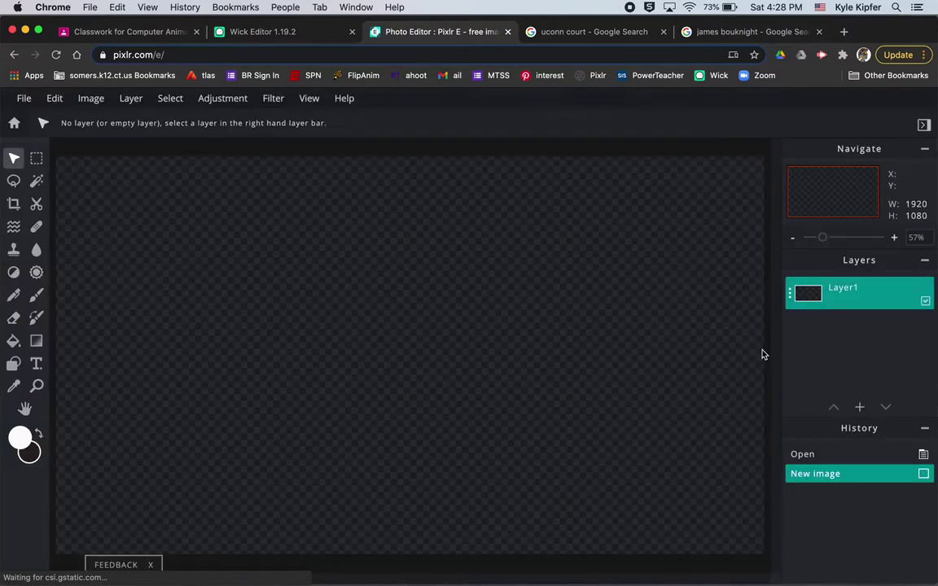
Step: Copy the enlarged photo of James Bouknight dribbling from the image search results and close that search page
click(753, 33)
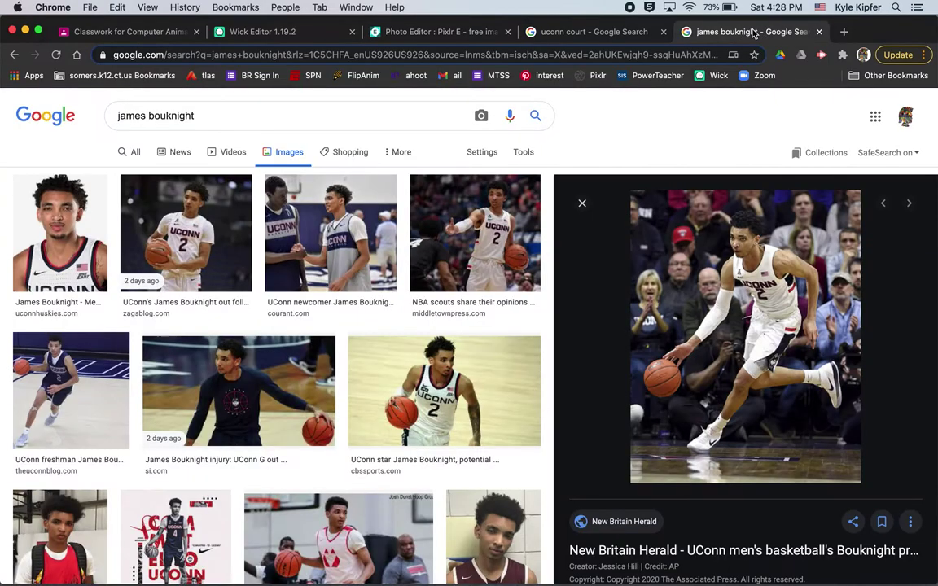
right_click(744, 317)
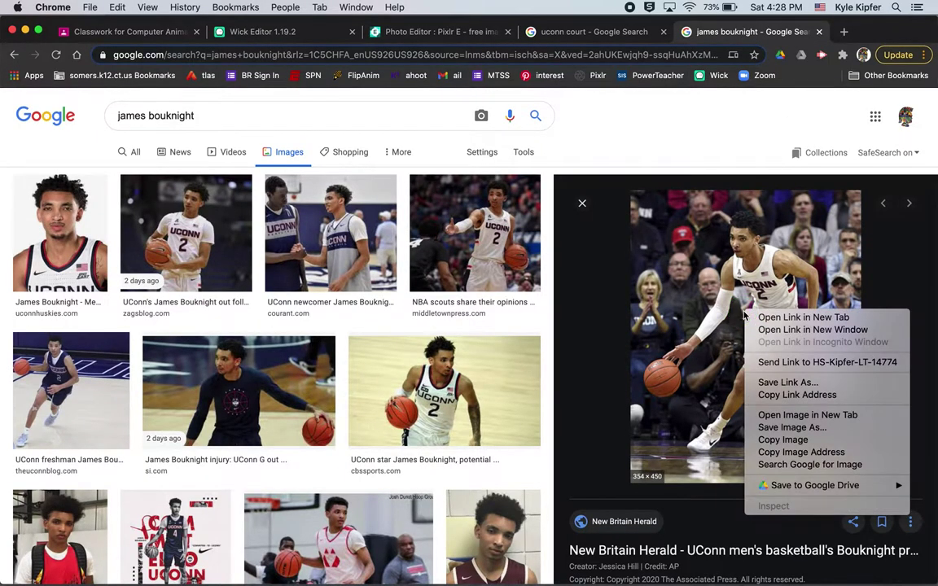
click(795, 442)
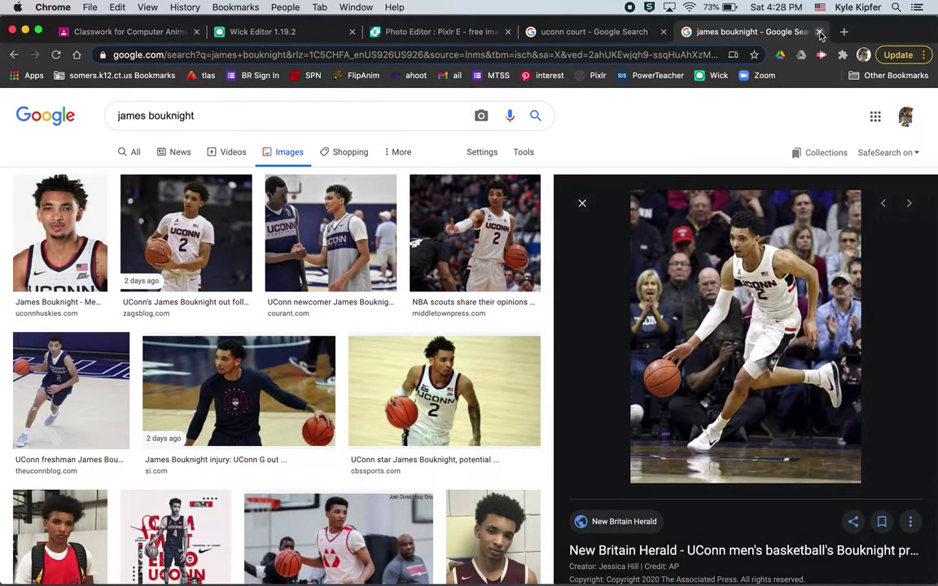
click(820, 33)
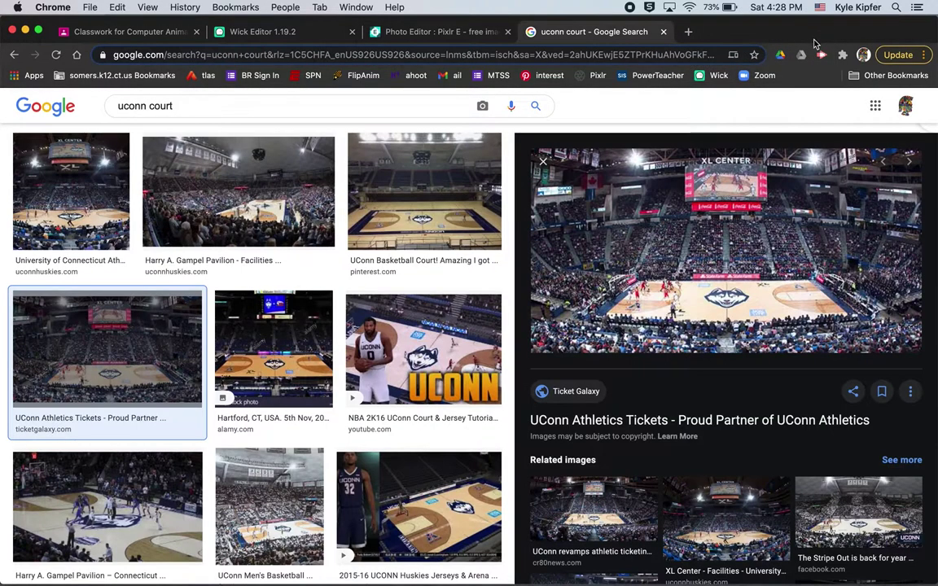
Step: Paste the copied player photo into the advert image in Pixlr and enlarge it to about 850 x 1081 px, filling the canvas height
click(443, 32)
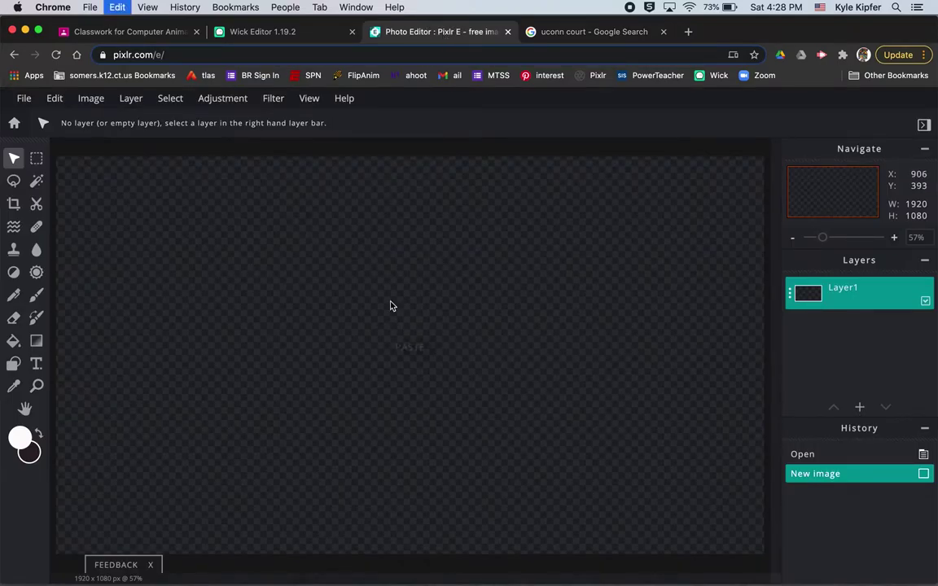
key(super+v)
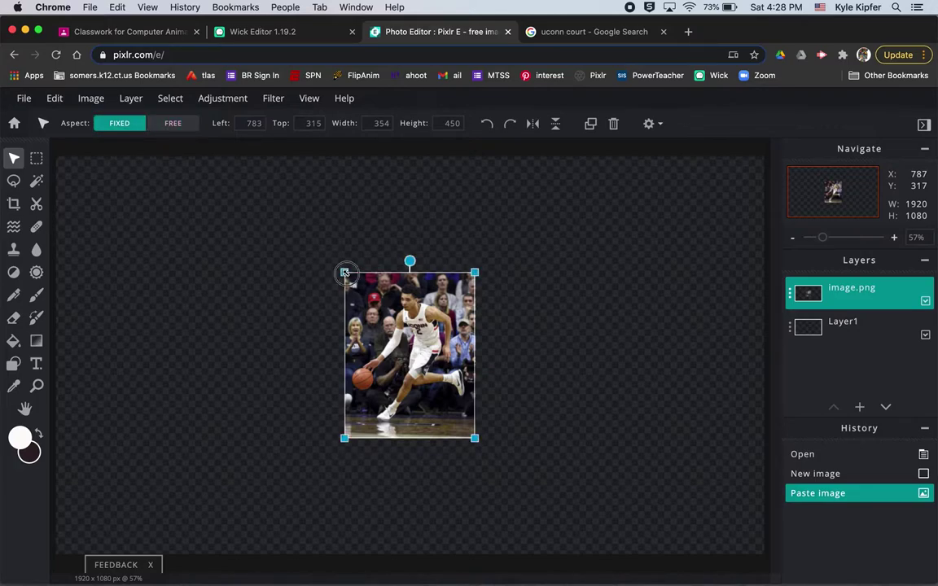
drag(345, 272, 253, 155)
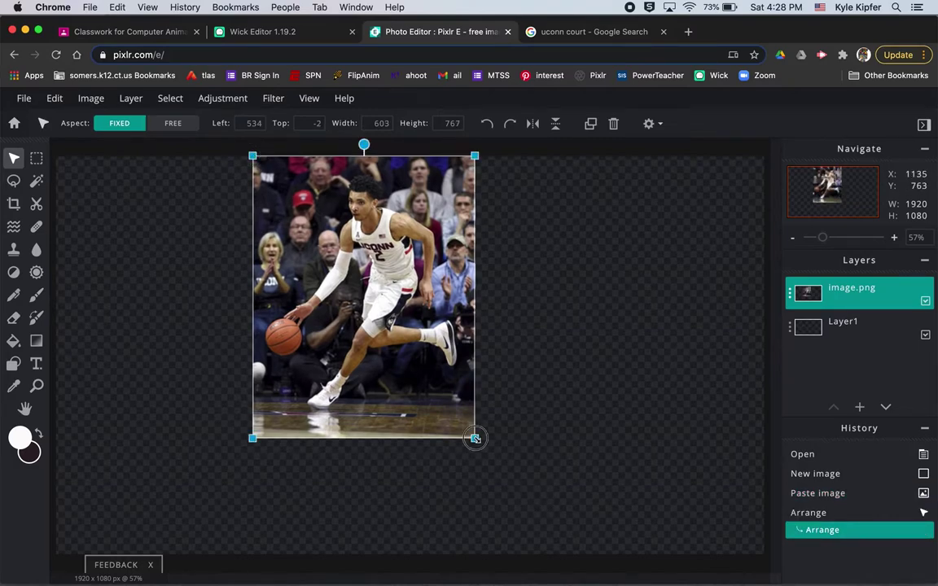
drag(475, 439, 566, 496)
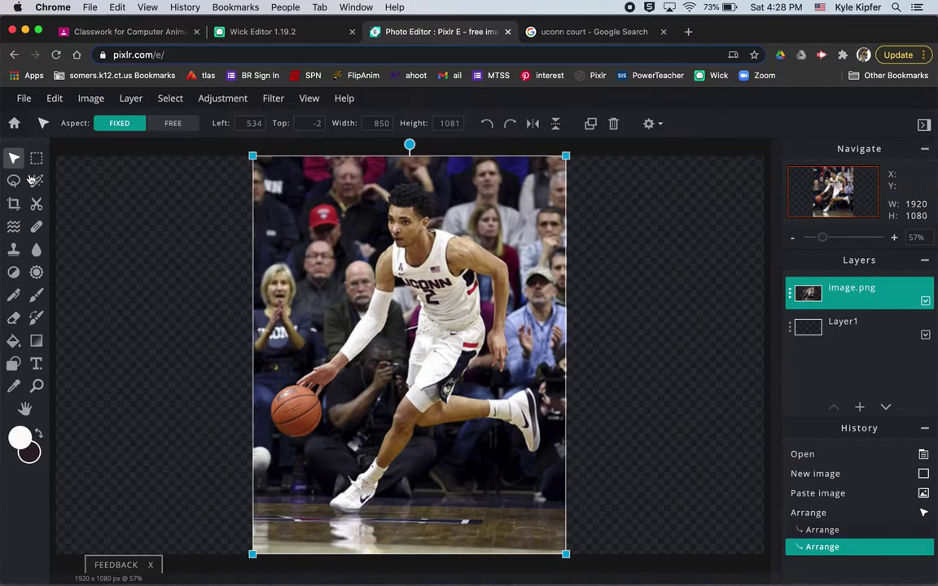
Step: Crop the empty sides of the canvas to about 784 x 1080 px around the player and apply the crop
click(13, 203)
drag(58, 357, 261, 339)
drag(766, 356, 552, 356)
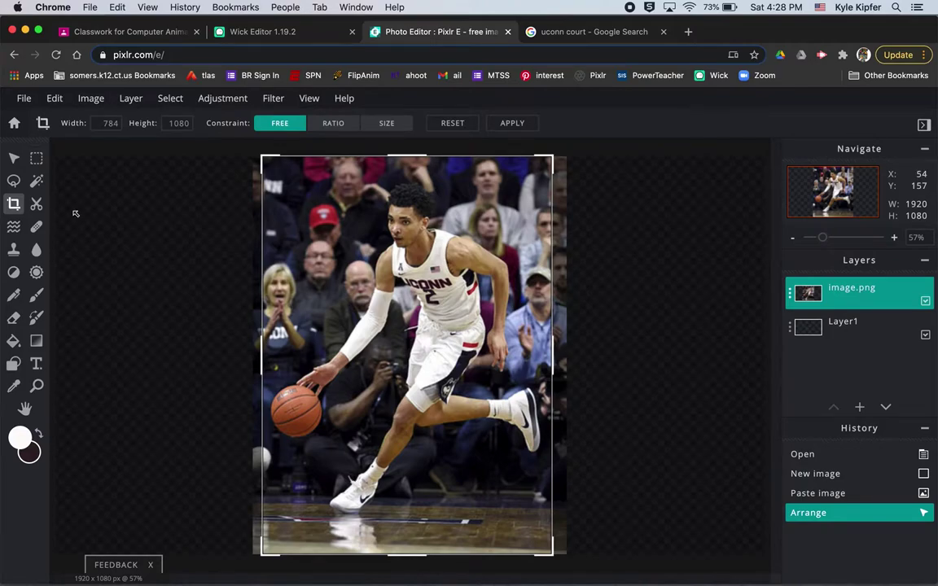
click(513, 124)
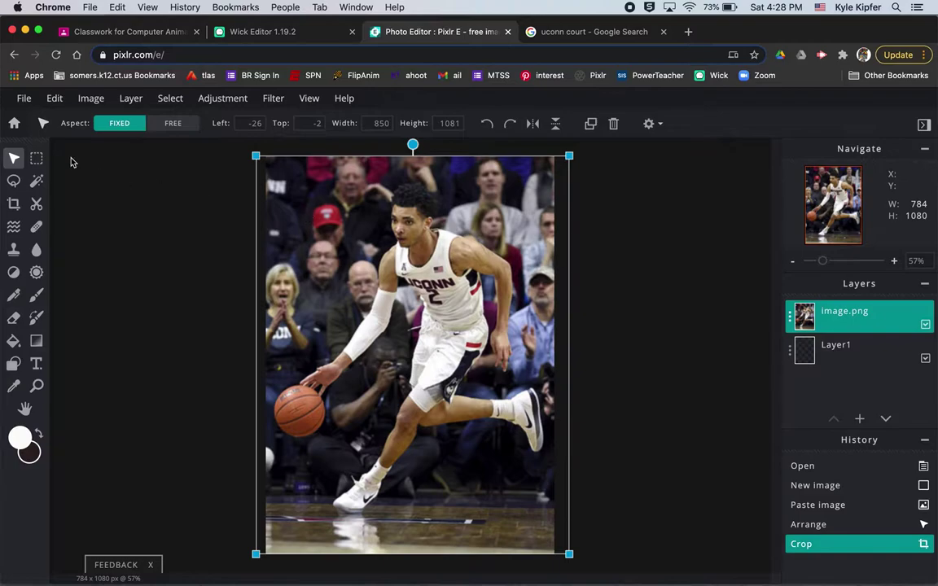
Step: Mask out the outer crowd and floor around the player with a 314 px Cutout draw brush in remove mode
click(36, 182)
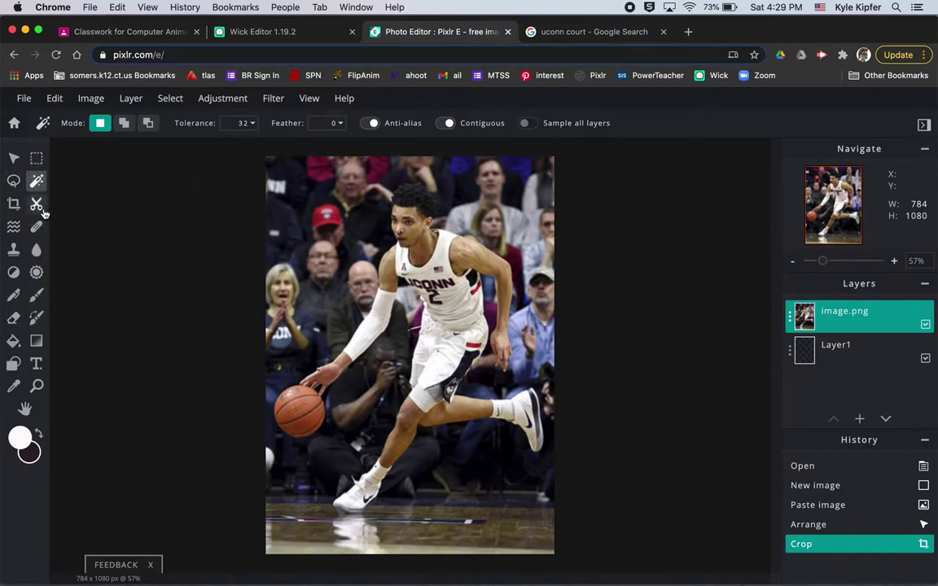
click(35, 206)
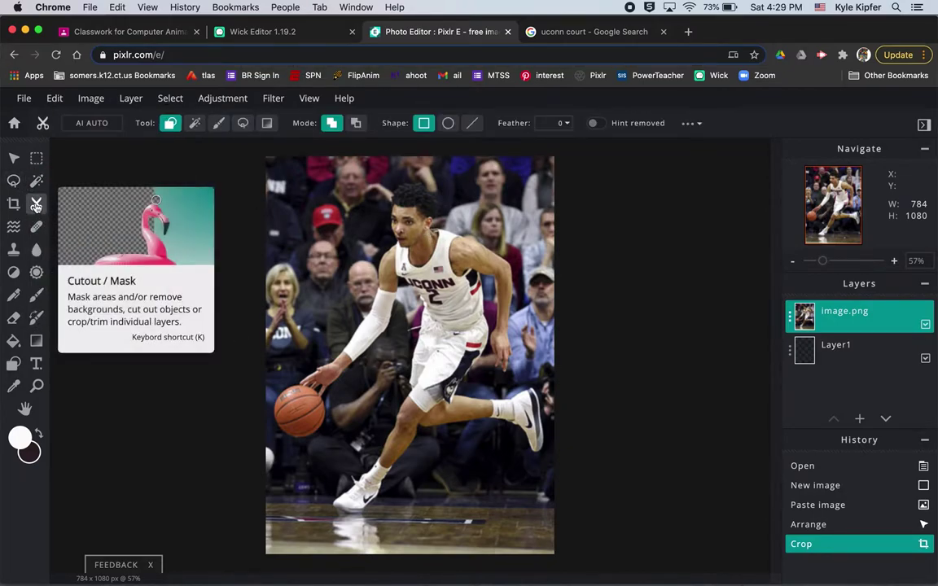
click(217, 127)
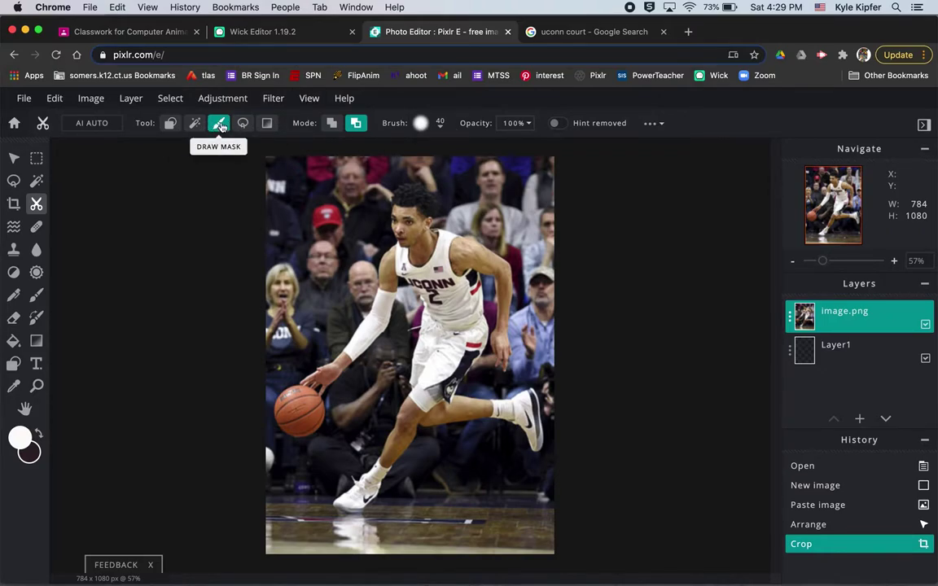
click(441, 128)
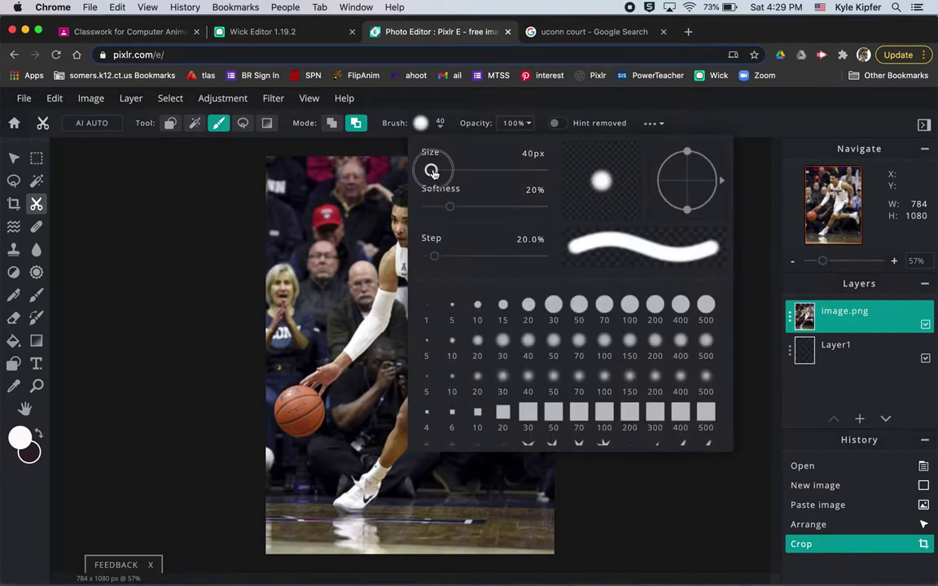
drag(432, 171, 462, 170)
click(303, 204)
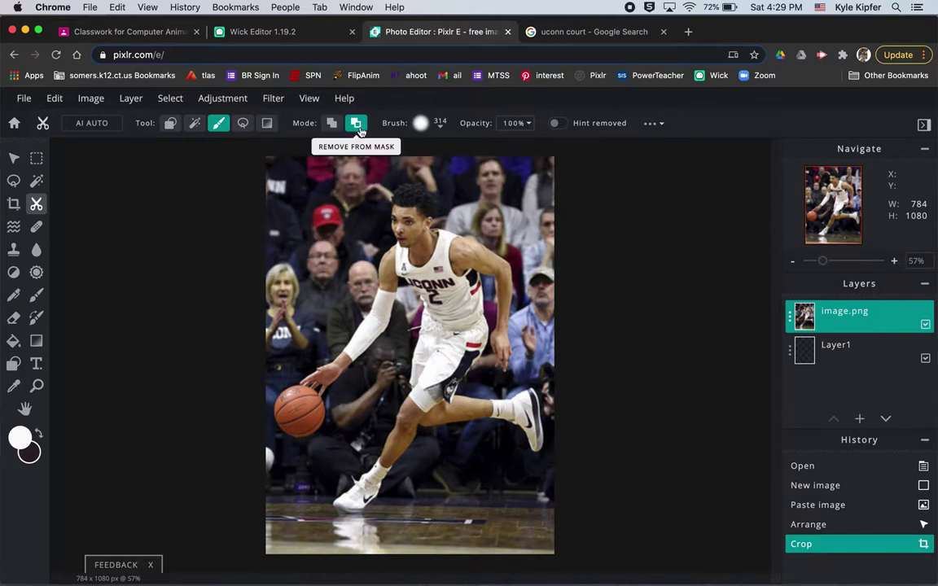
mouse_move(298, 210)
mouse_down()
mouse_move(282, 178)
mouse_move(288, 204)
mouse_move(262, 308)
mouse_move(307, 236)
mouse_move(280, 305)
mouse_move(309, 240)
mouse_move(268, 335)
mouse_up()
mouse_move(250, 522)
mouse_down()
mouse_move(262, 496)
mouse_move(307, 562)
mouse_move(408, 559)
mouse_move(489, 520)
mouse_move(466, 522)
mouse_move(449, 507)
mouse_move(456, 487)
mouse_move(502, 525)
mouse_move(568, 519)
mouse_move(590, 485)
mouse_up()
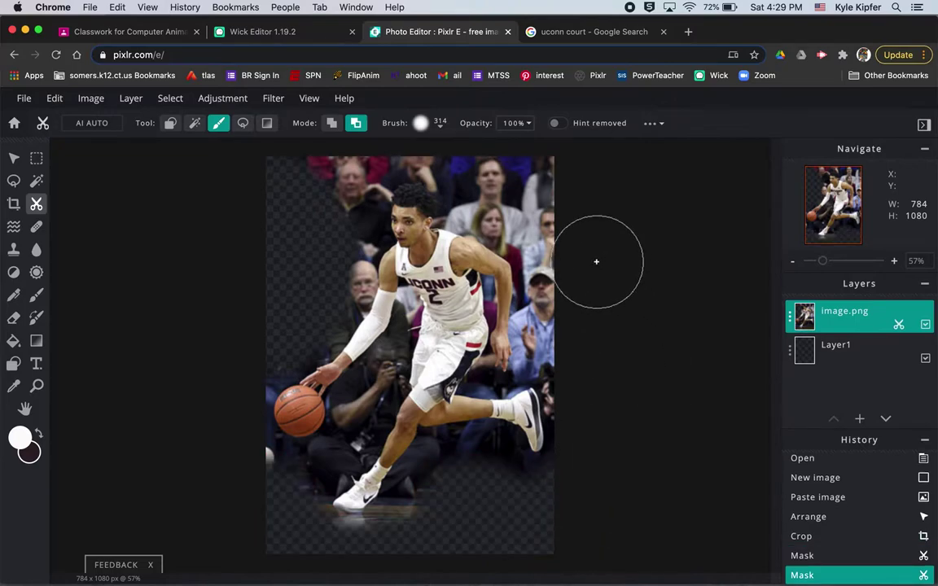
mouse_move(574, 291)
mouse_down()
mouse_move(557, 220)
mouse_move(536, 189)
mouse_move(472, 157)
mouse_move(385, 134)
mouse_move(372, 156)
mouse_move(338, 166)
mouse_move(323, 199)
mouse_move(281, 196)
mouse_up()
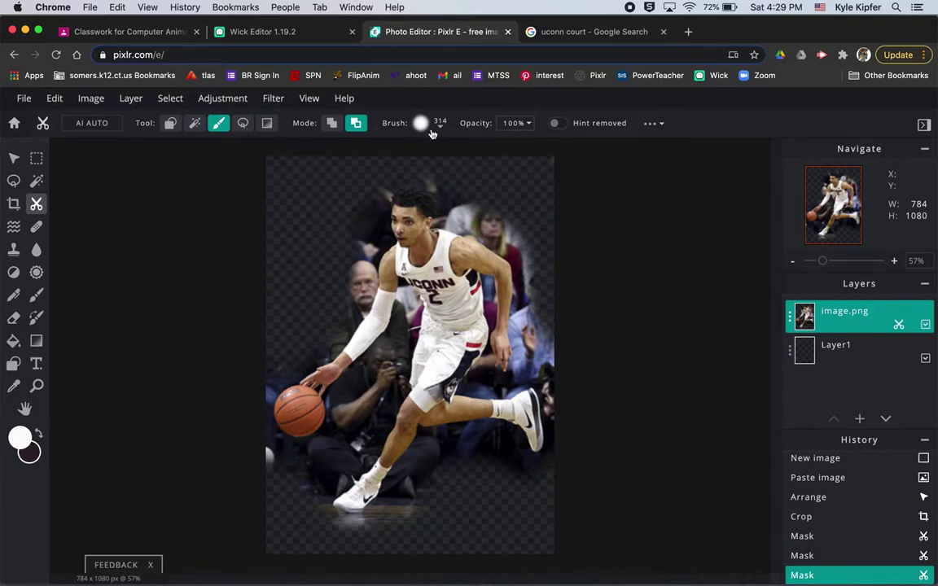
Step: Reduce the mask brush to 147 px and remove the background from the player's head down along his outstretched arm to the front foot
click(440, 127)
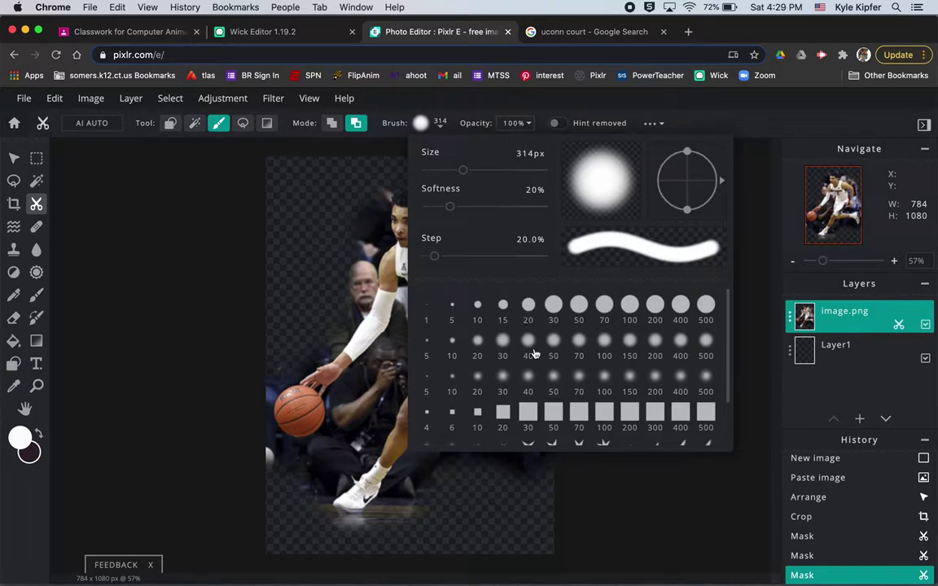
drag(463, 171, 444, 173)
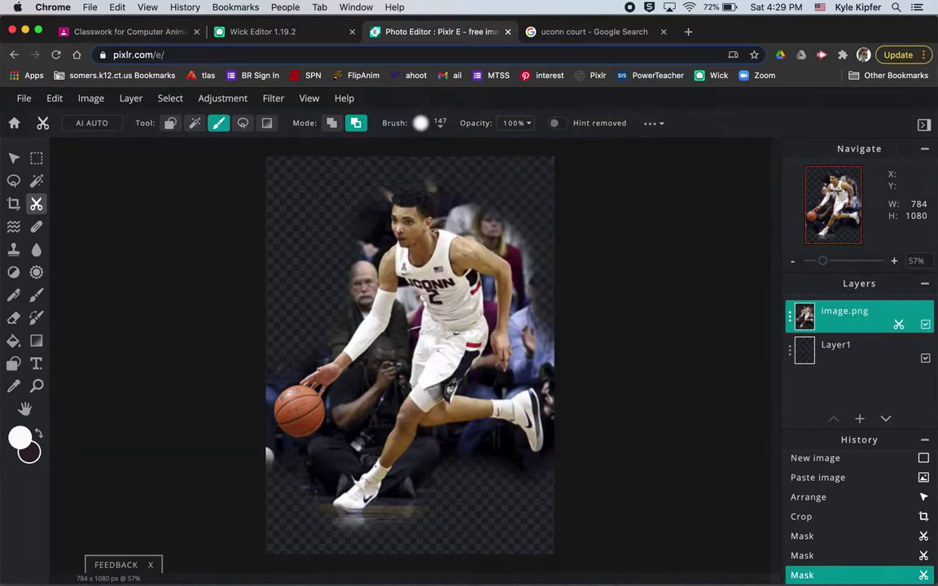
mouse_move(374, 191)
mouse_down()
mouse_move(344, 306)
mouse_move(321, 338)
mouse_move(271, 373)
mouse_move(239, 424)
mouse_move(247, 452)
mouse_move(332, 463)
mouse_move(384, 376)
mouse_move(354, 440)
mouse_move(306, 501)
mouse_move(312, 526)
mouse_move(399, 538)
mouse_move(435, 505)
mouse_move(444, 477)
mouse_move(444, 459)
mouse_move(423, 493)
mouse_move(358, 522)
mouse_up()
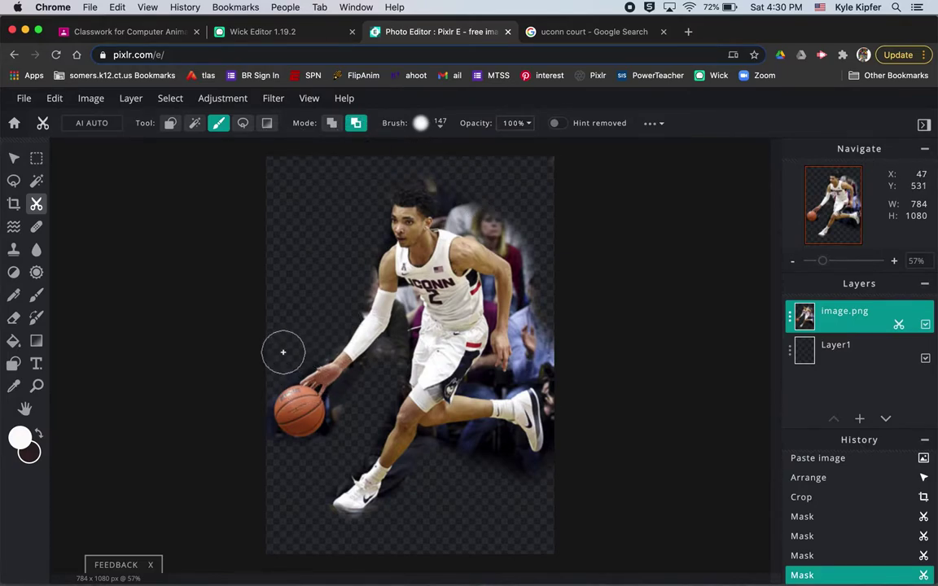
Step: Mask out part of the basketball, and paint it back with the brush in add-to-mask mode
mouse_move(283, 351)
mouse_down()
mouse_move(279, 415)
mouse_move(297, 445)
mouse_move(335, 427)
mouse_move(288, 414)
mouse_move(264, 354)
mouse_up()
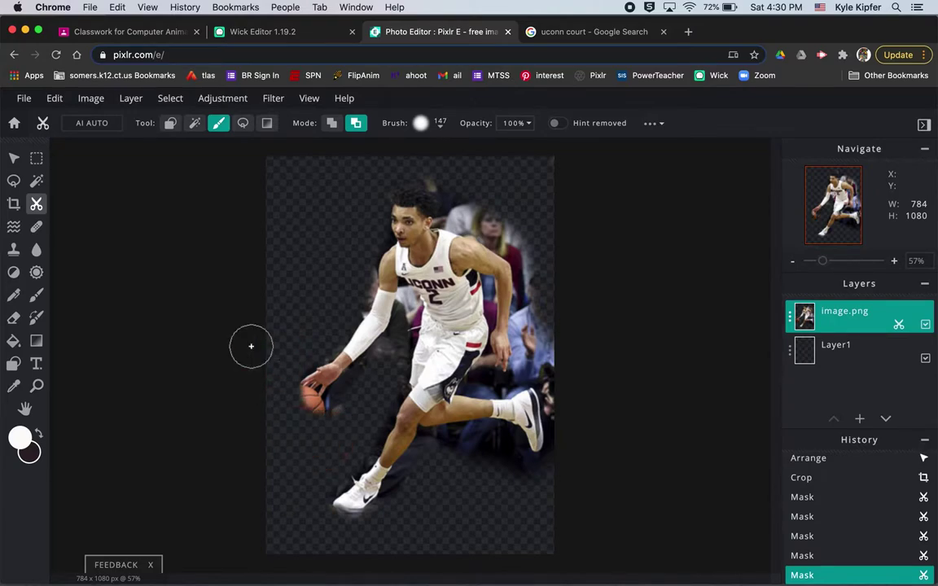
click(333, 126)
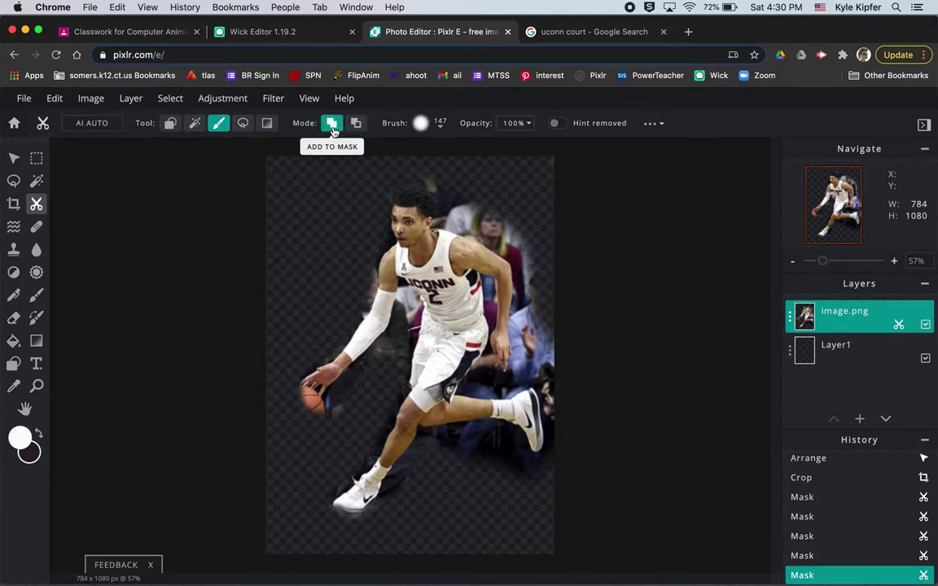
mouse_move(300, 403)
mouse_down()
mouse_move(309, 394)
mouse_move(293, 396)
mouse_move(297, 419)
mouse_move(308, 394)
mouse_move(310, 428)
mouse_move(288, 410)
mouse_move(301, 357)
mouse_up()
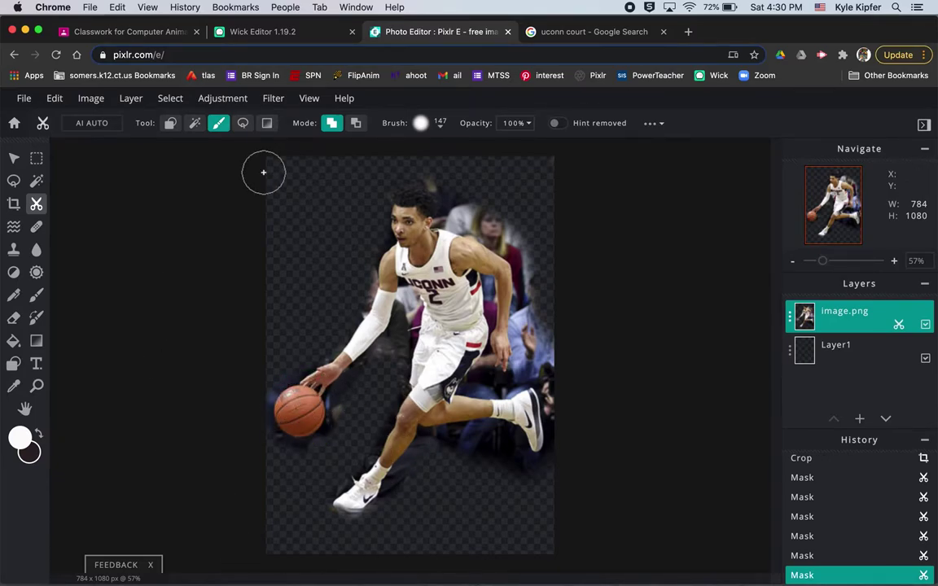
Step: Set the brush back to removing and mask out the background around the basketball and behind the player's back and rear leg
click(356, 123)
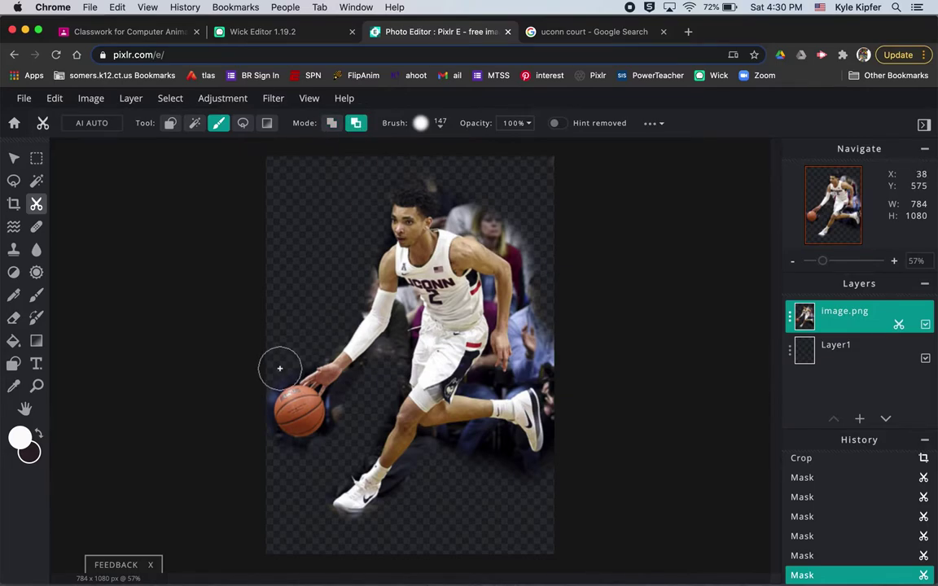
mouse_move(279, 366)
mouse_down()
mouse_move(253, 391)
mouse_move(256, 435)
mouse_move(289, 459)
mouse_move(308, 462)
mouse_move(336, 441)
mouse_move(367, 383)
mouse_up()
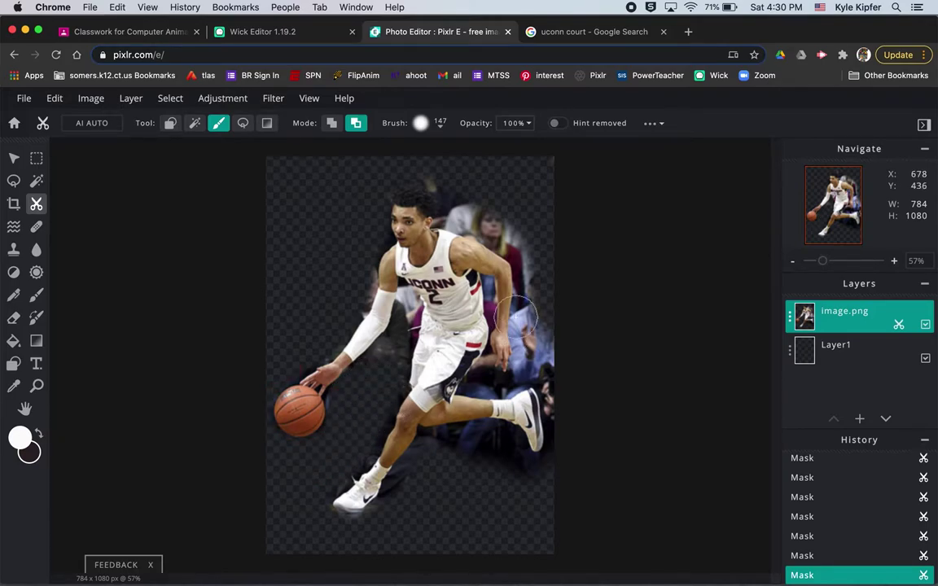
mouse_move(430, 167)
mouse_down()
mouse_move(456, 179)
mouse_move(470, 215)
mouse_move(509, 227)
mouse_move(536, 253)
mouse_move(539, 343)
mouse_move(556, 377)
mouse_move(570, 462)
mouse_up()
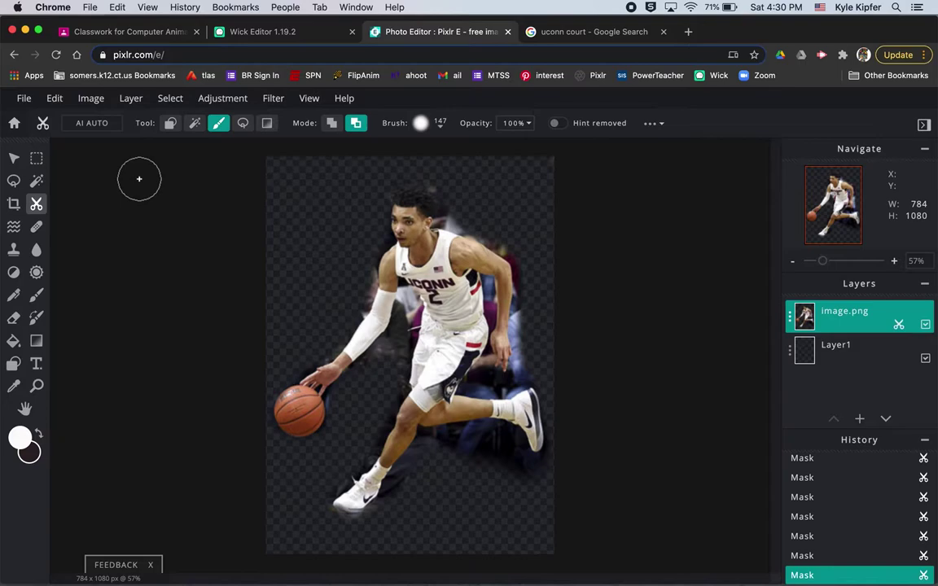
Step: Open the pinned project bouk from the Pixlr E history
click(15, 125)
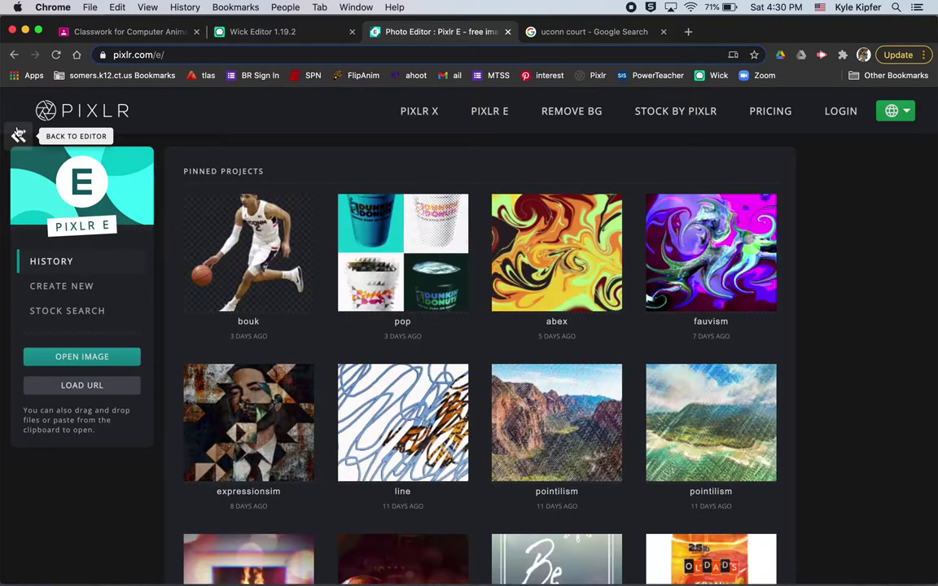
click(253, 251)
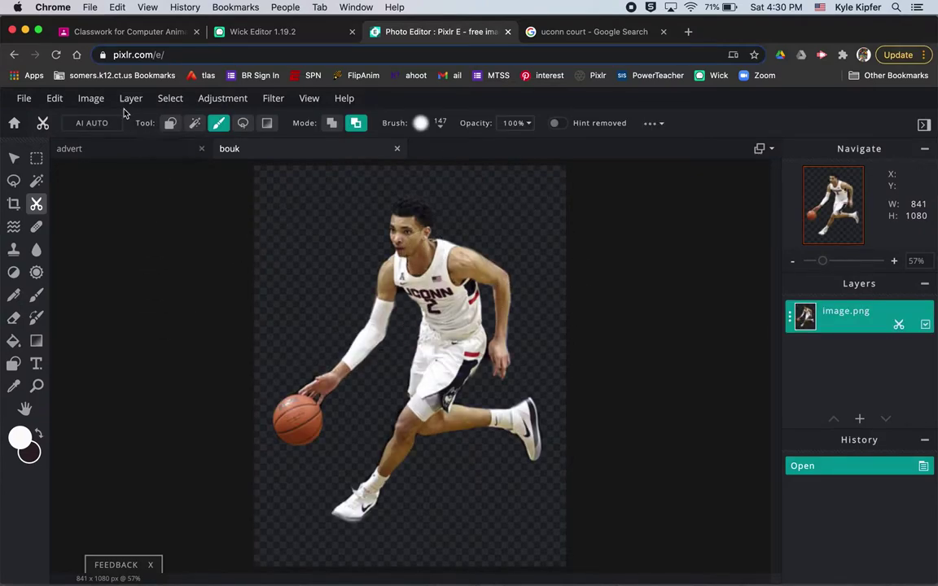
Step: Download the cut-out player image as bouk in PNG format and close the save dialog
click(23, 98)
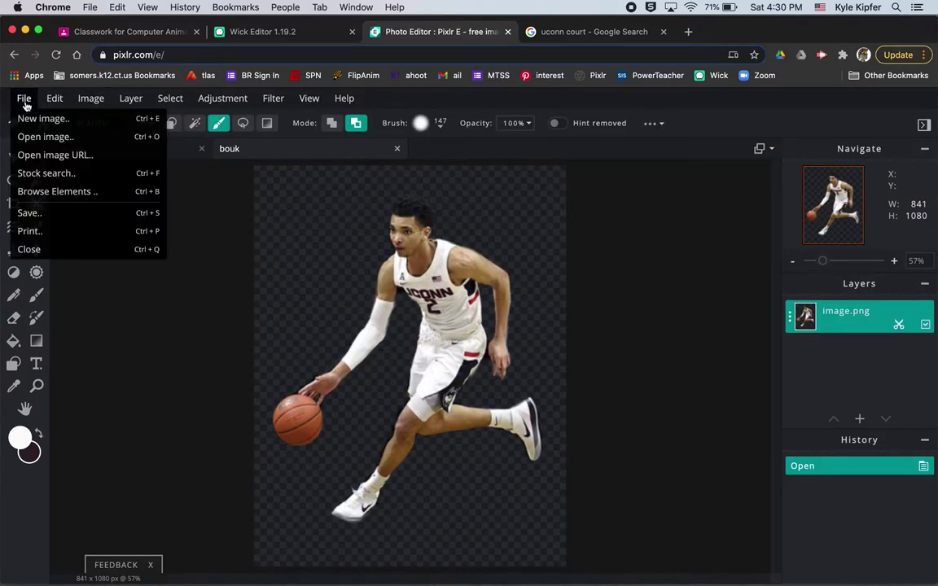
click(77, 220)
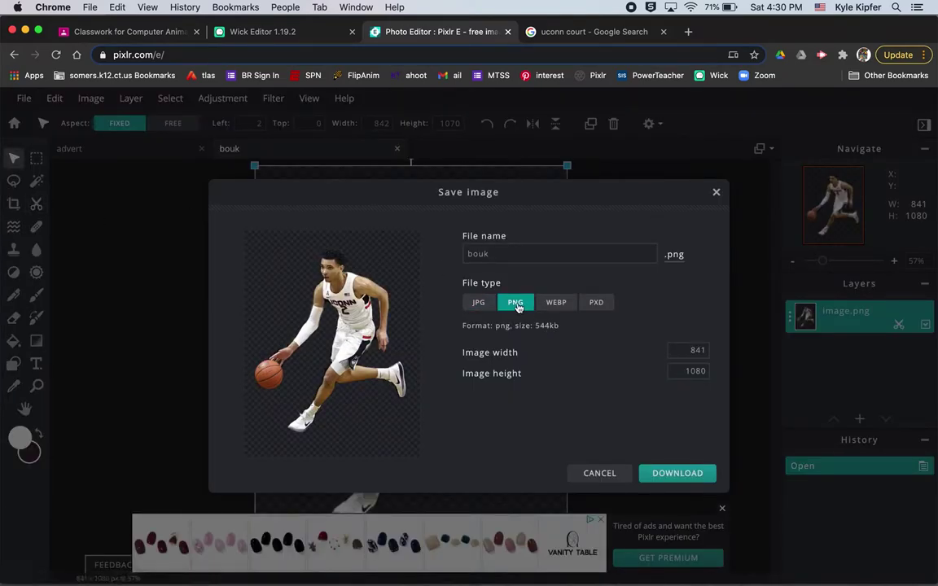
click(691, 480)
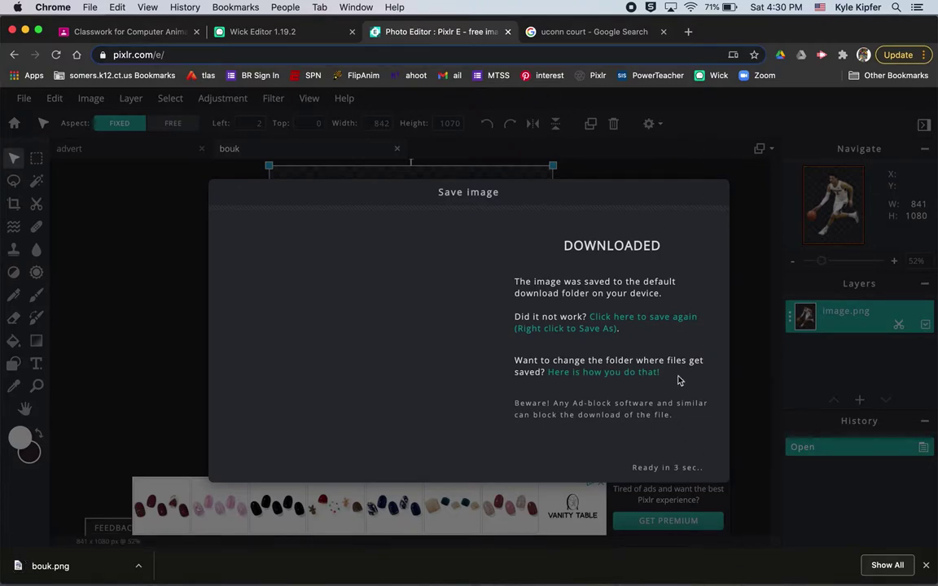
click(701, 464)
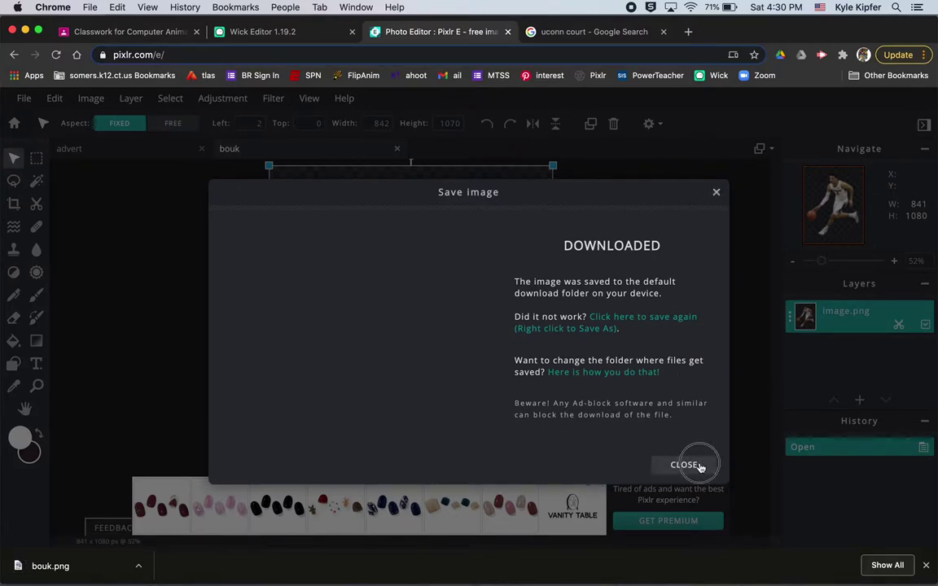
Step: Switch to Wick Editor and create a new empty project, discarding the open advert project
click(285, 33)
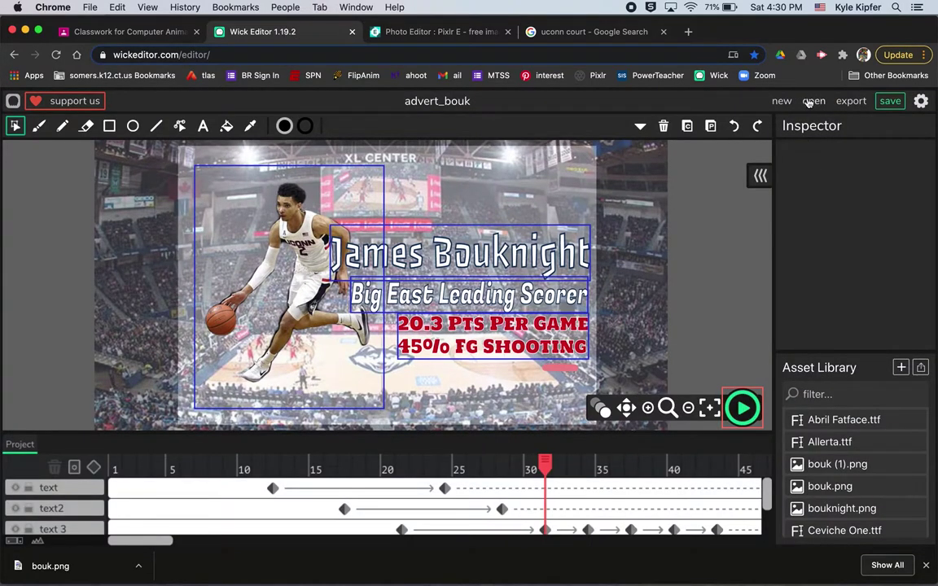
click(782, 101)
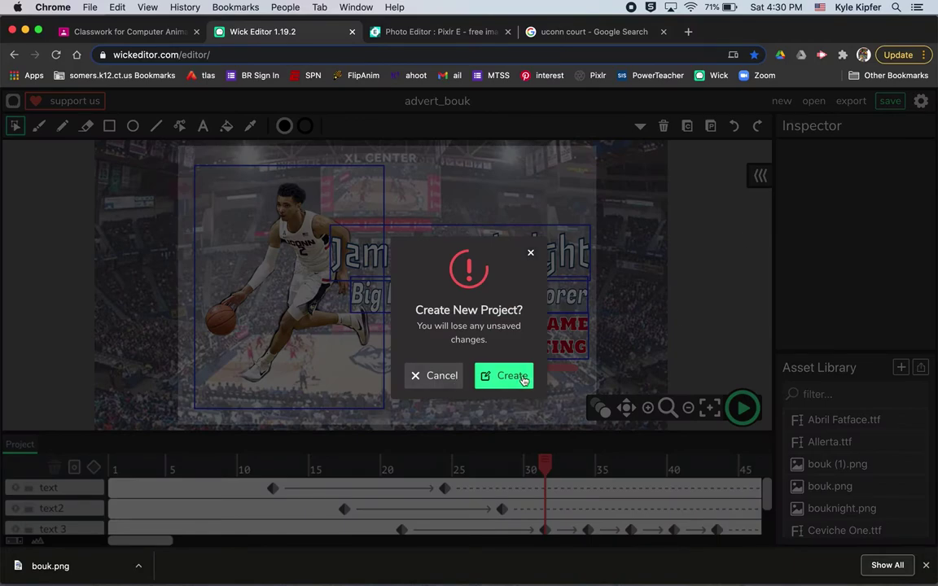
click(523, 380)
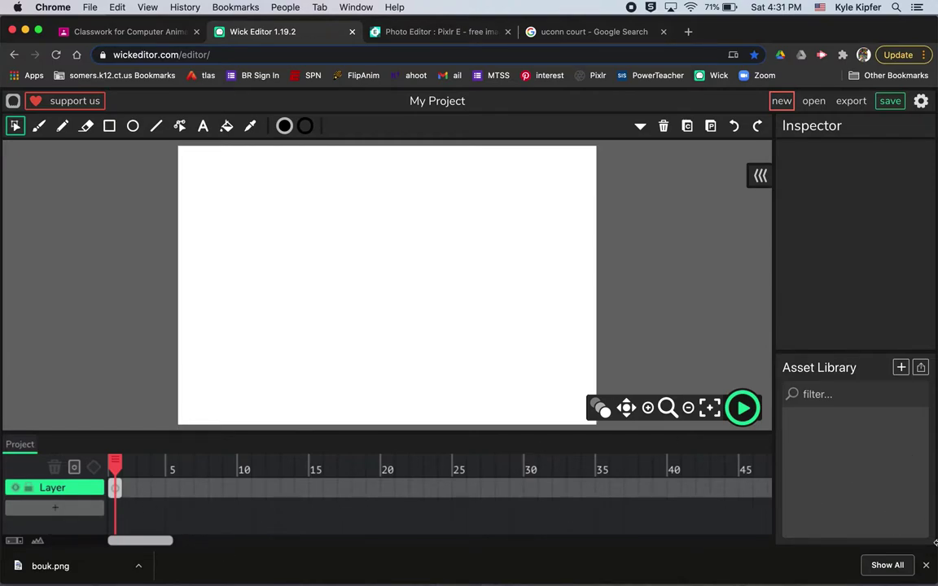
click(926, 568)
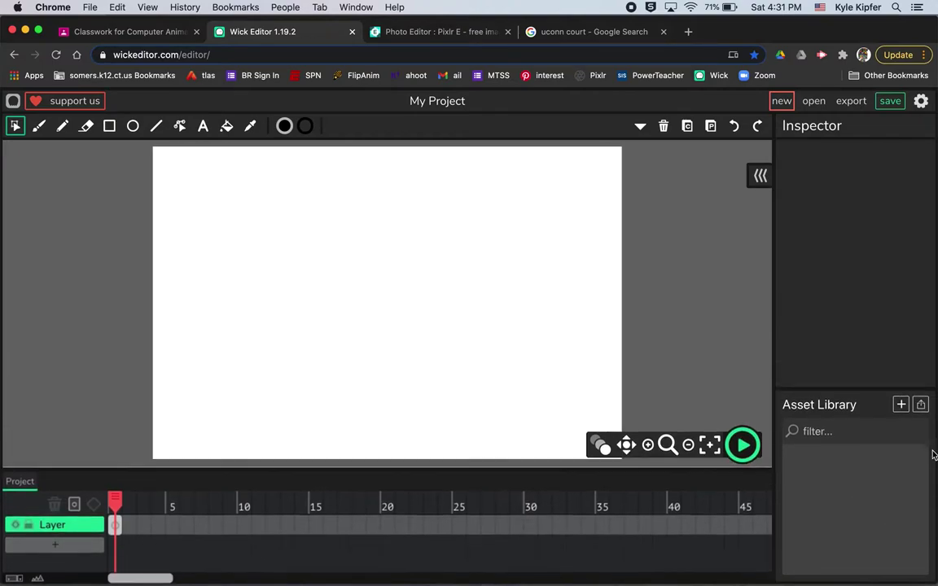
Step: Upload bouk.png from the Downloads folder into the project's asset library
click(922, 406)
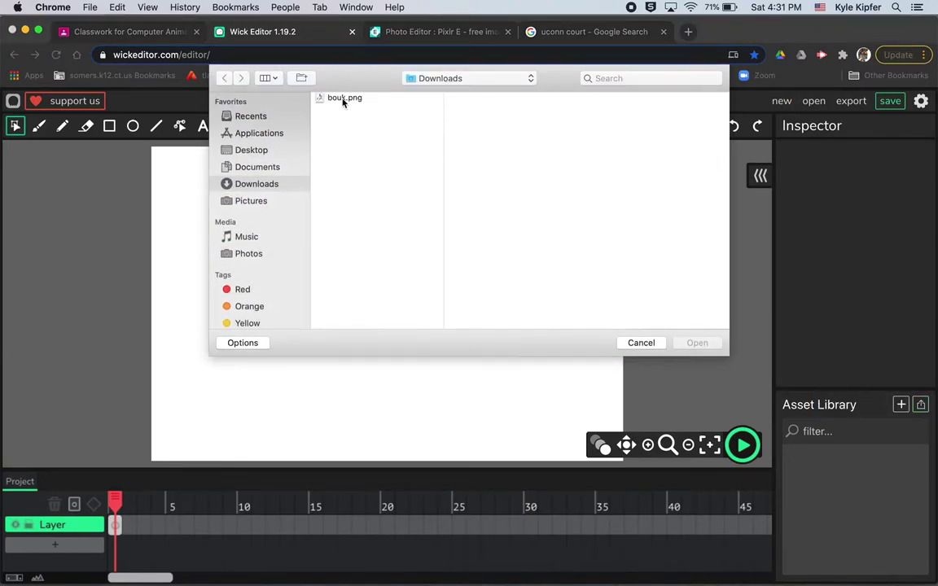
click(343, 99)
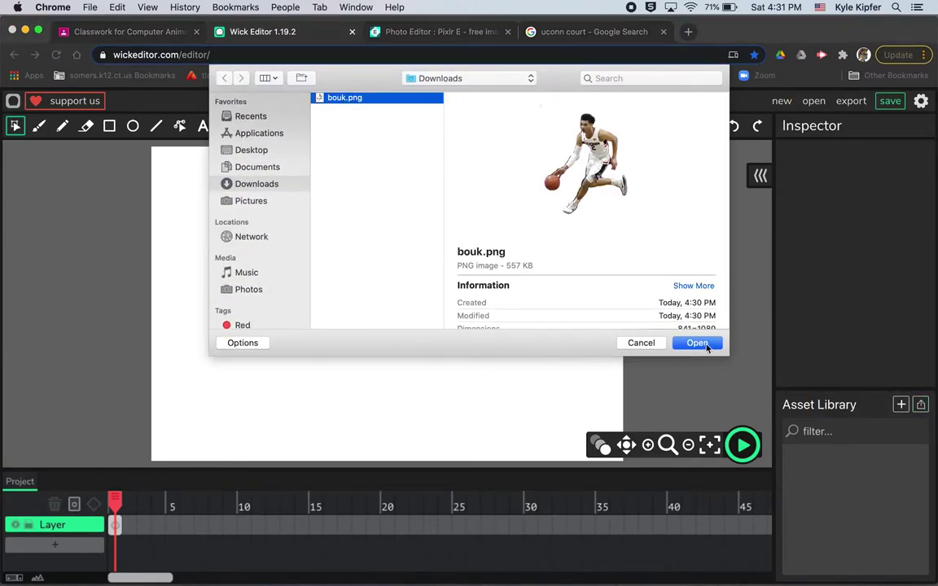
click(697, 343)
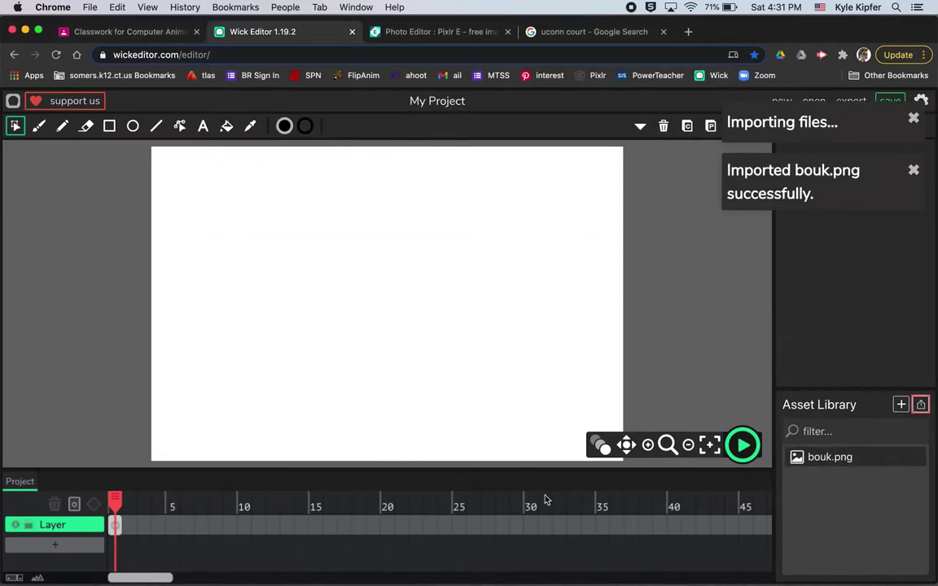
Step: Place the bouk.png asset on the stage in the first frame of the layer
click(115, 525)
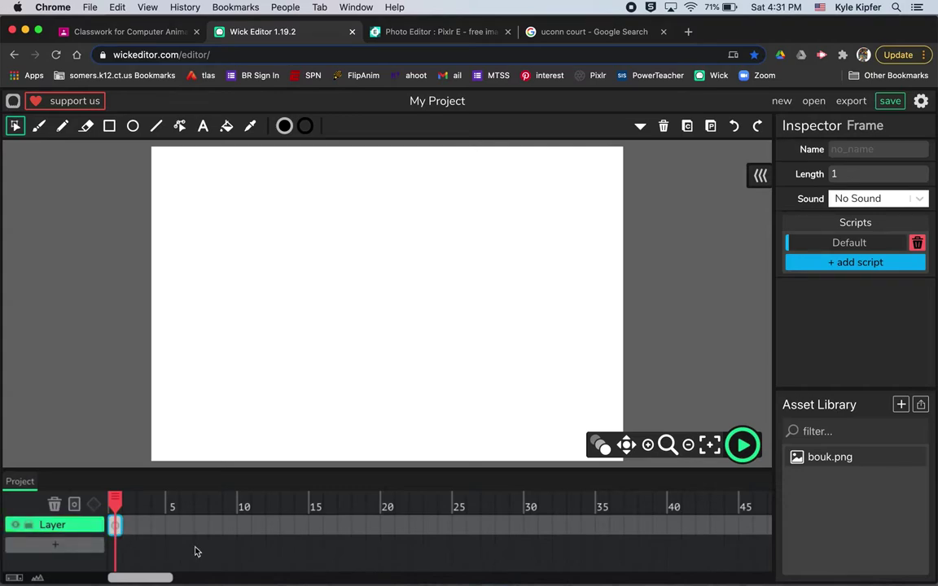
scroll(195, 552, right, 1)
drag(837, 455, 442, 303)
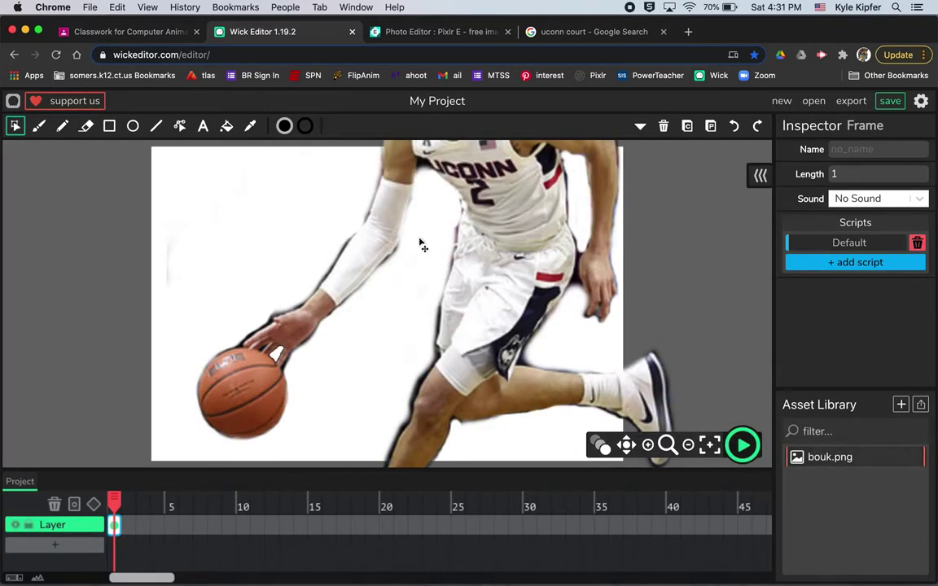
Step: Scale the player image down proportionally to about 225 by 289 and move it just off the stage's right edge
drag(448, 246, 467, 164)
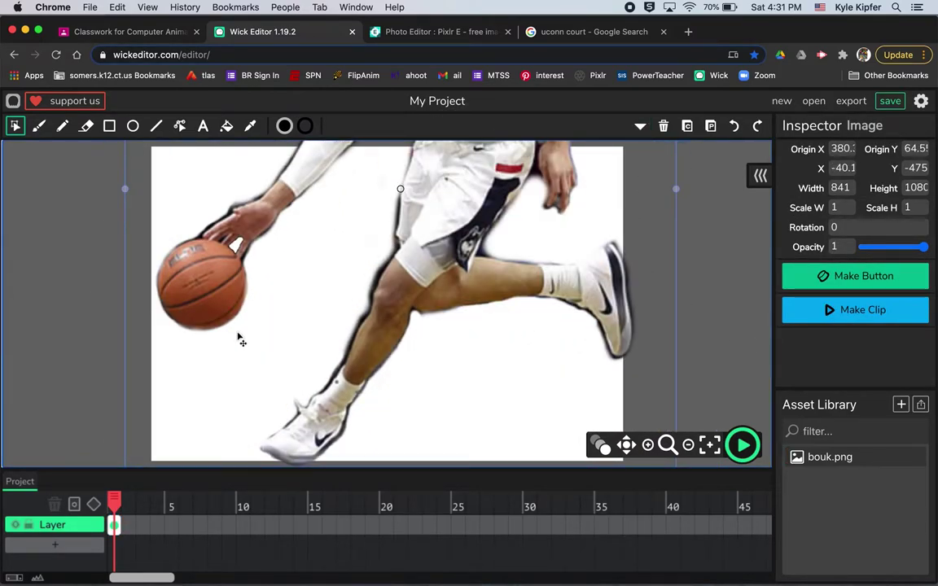
click(691, 446)
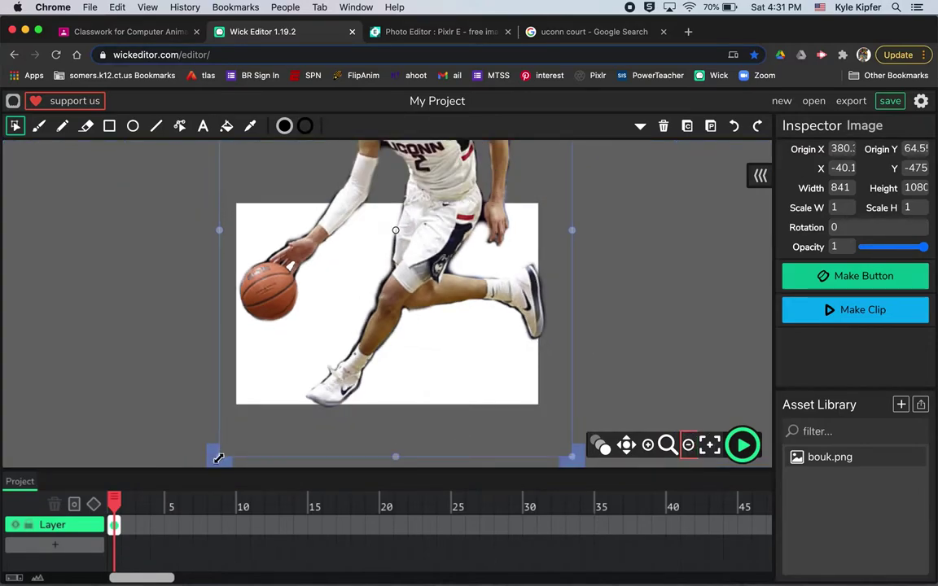
drag(219, 459, 329, 335)
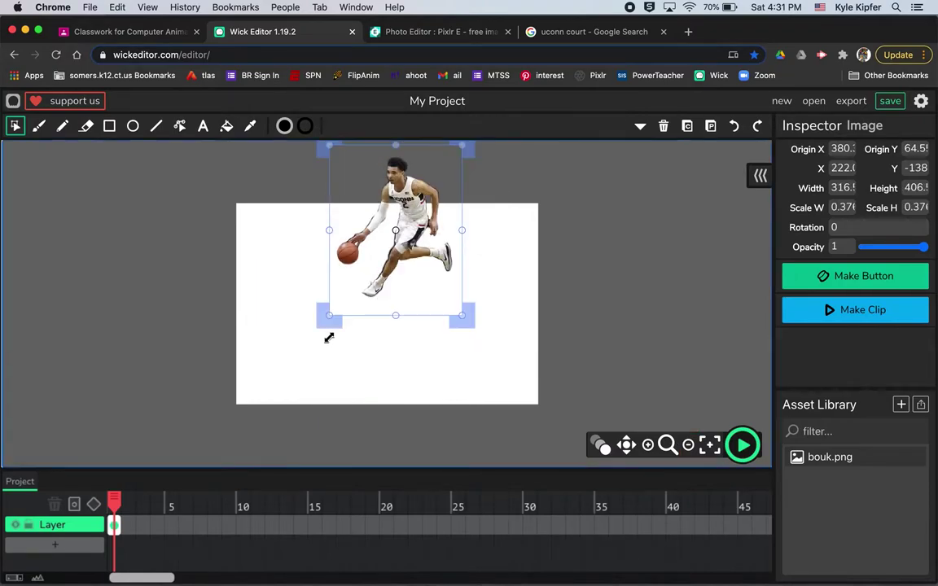
drag(438, 202, 625, 284)
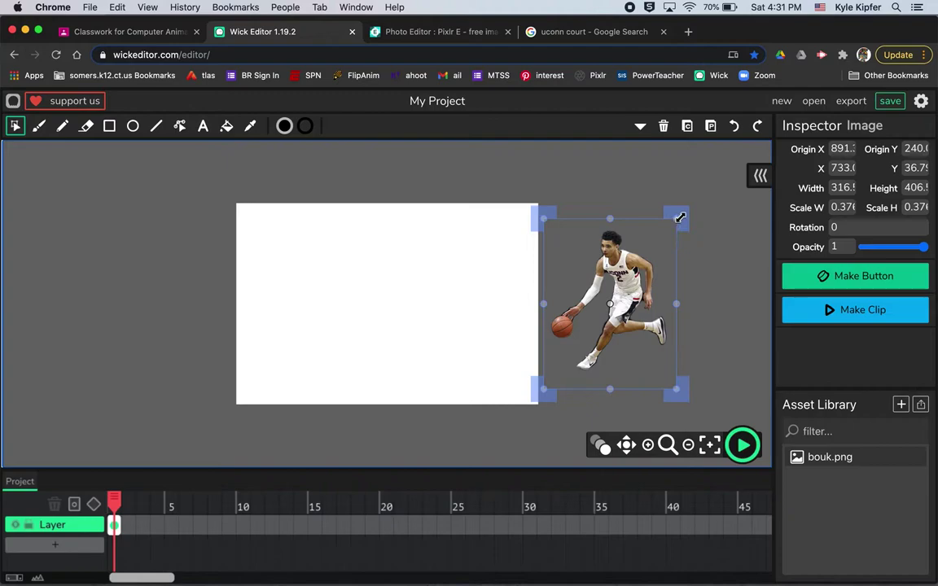
drag(677, 218, 656, 242)
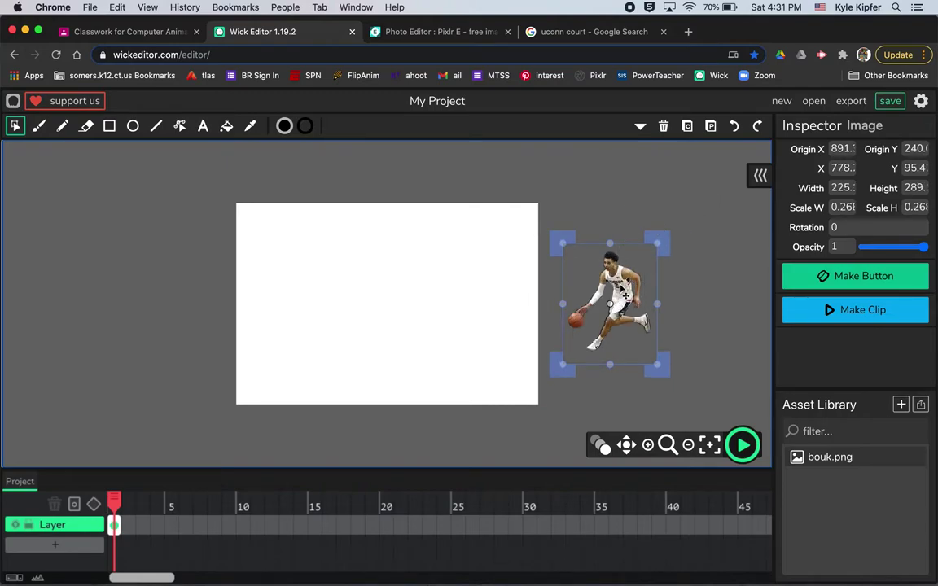
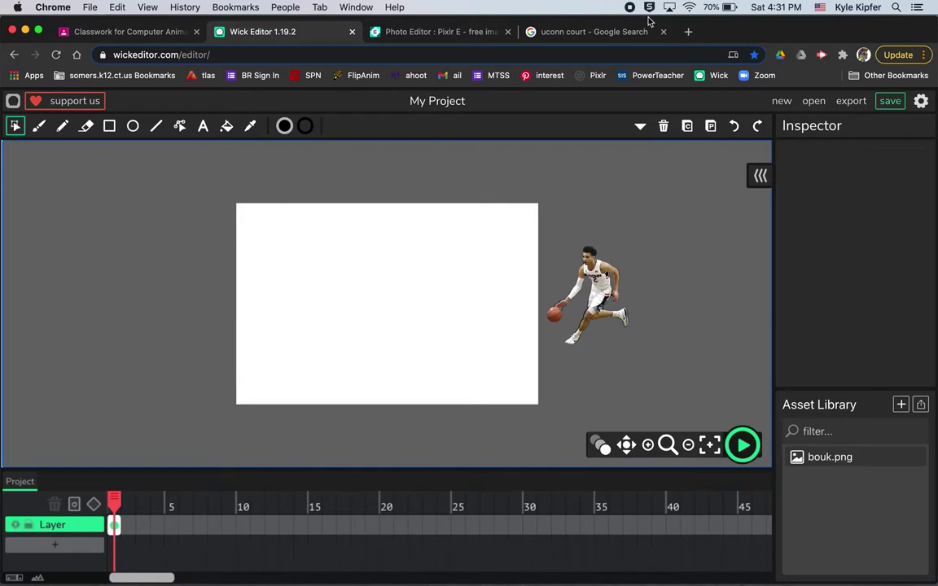
Step: Copy the XL Center court photo from the uconn court image results, close that page and return to Wick Editor
click(590, 34)
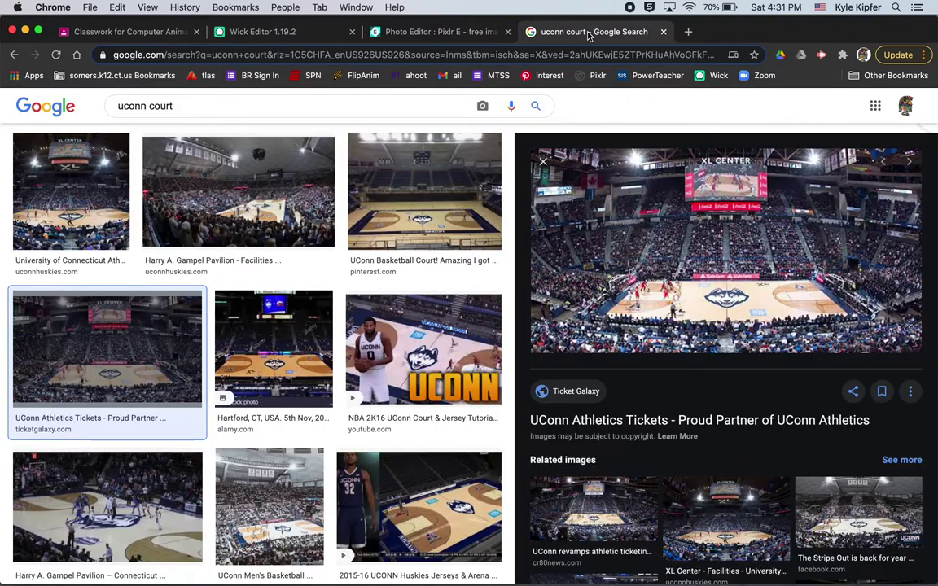
right_click(697, 249)
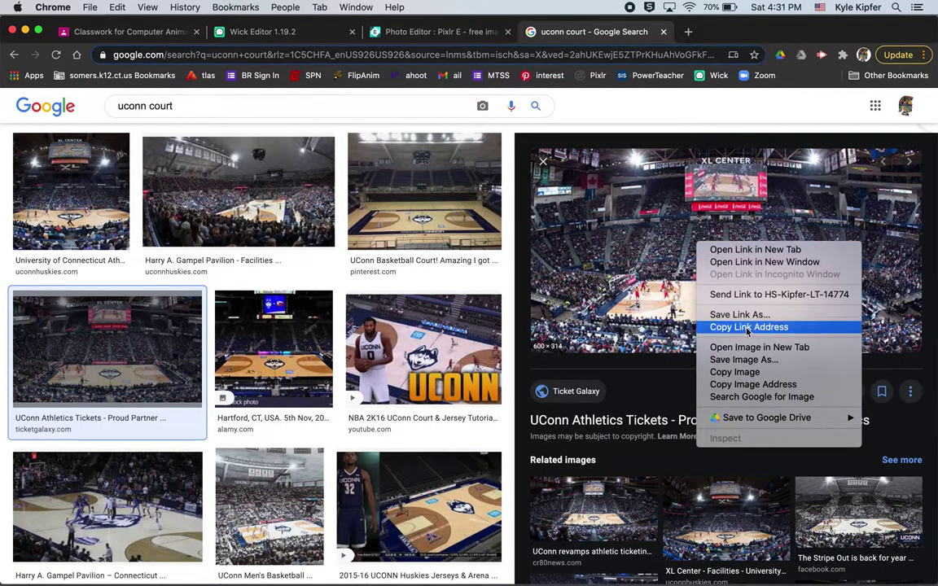
click(741, 372)
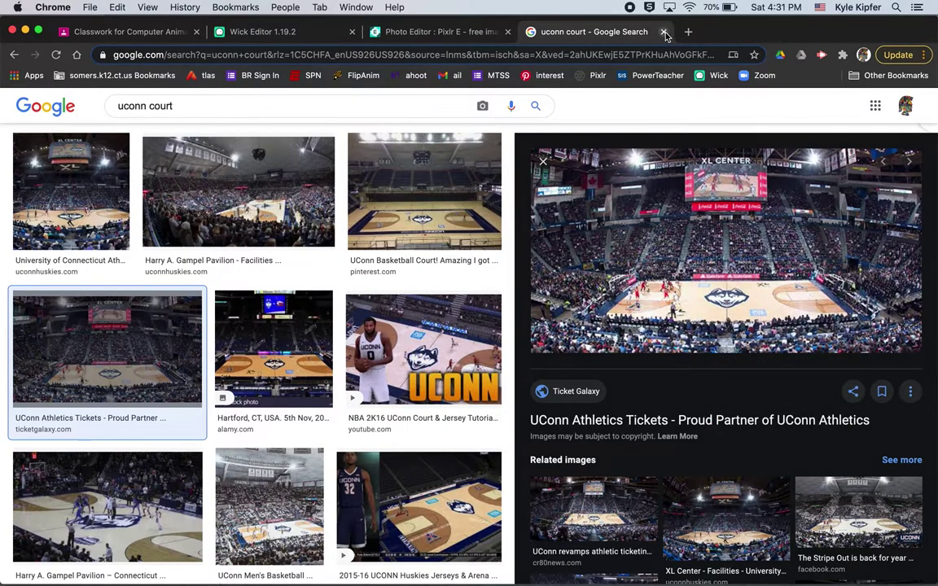
click(664, 33)
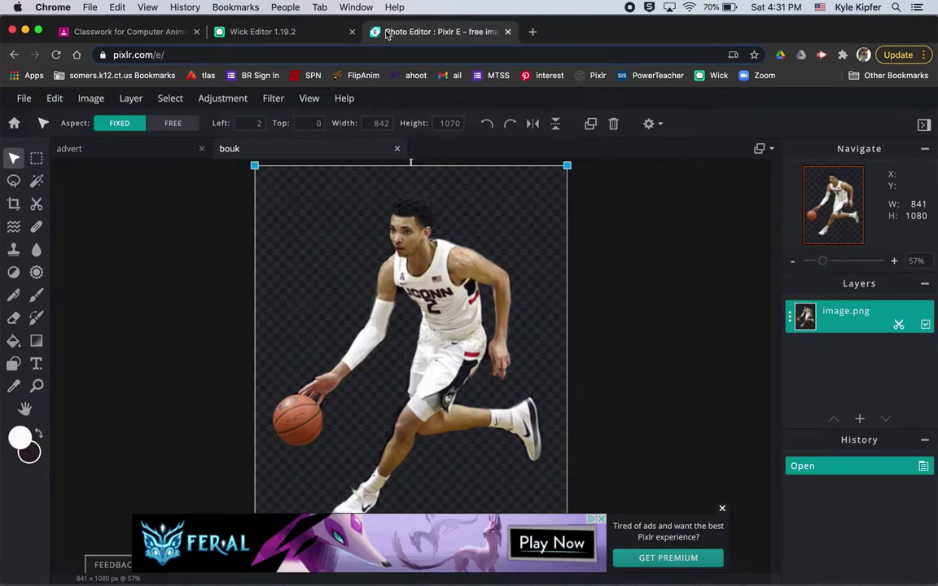
click(303, 38)
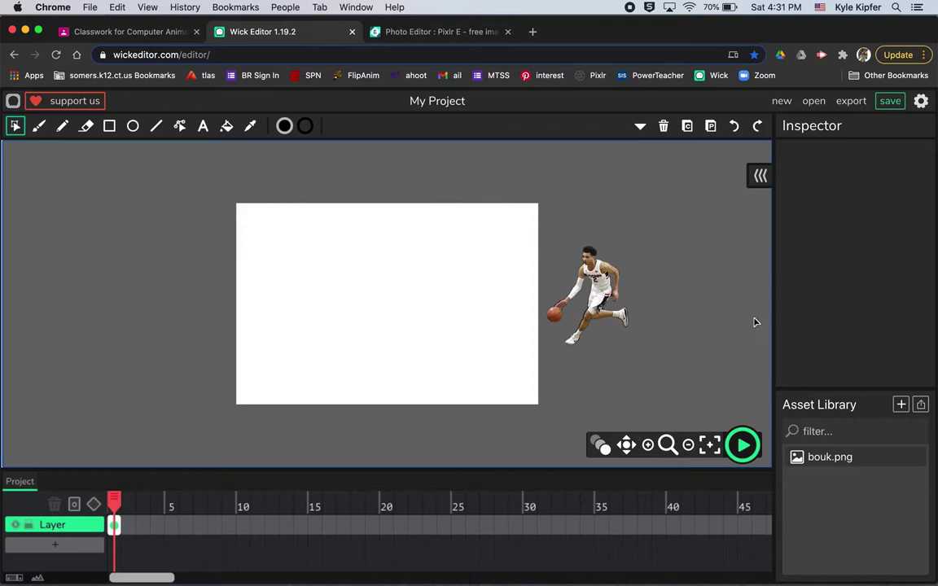
Step: Search Google for uconn court in a new browser tab and show the image results
click(532, 32)
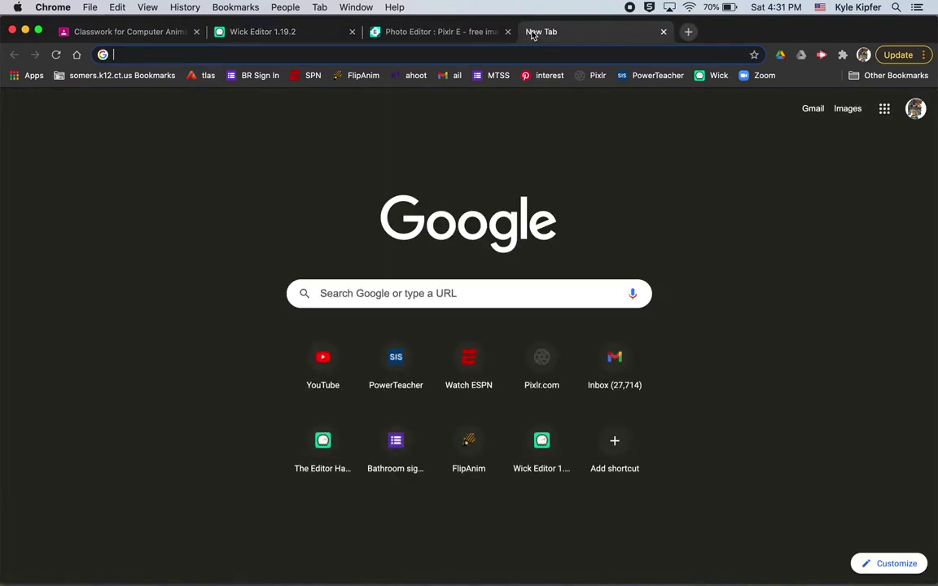
text(uconn)
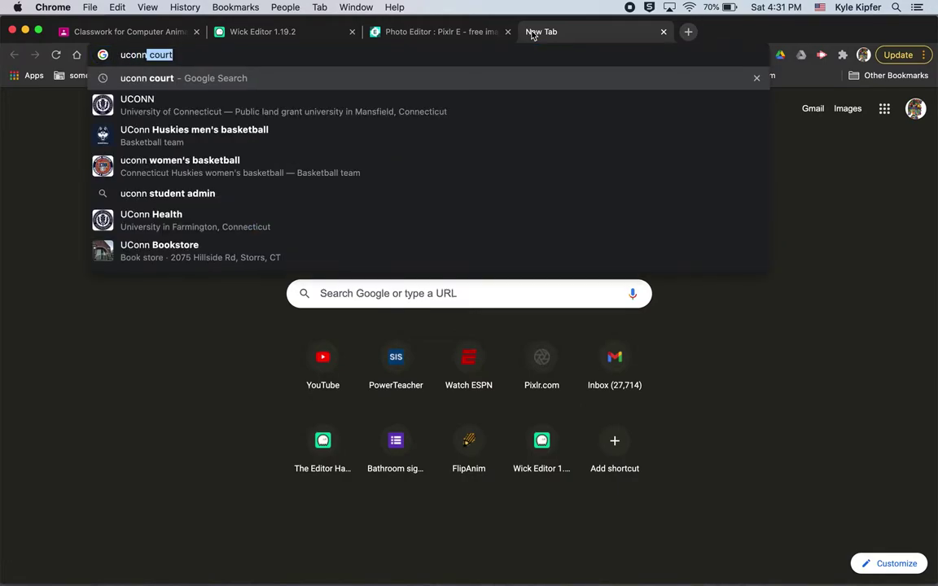
key(Return)
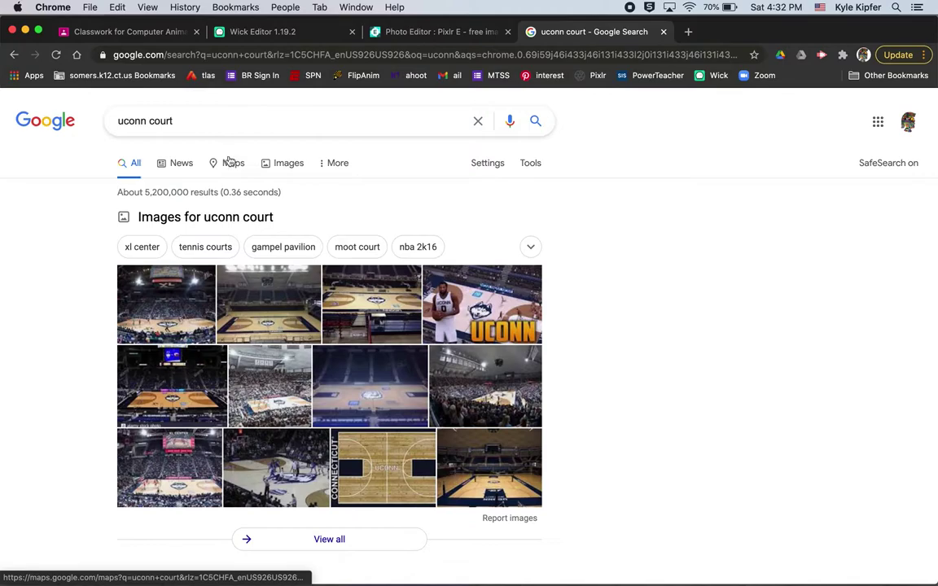
click(289, 165)
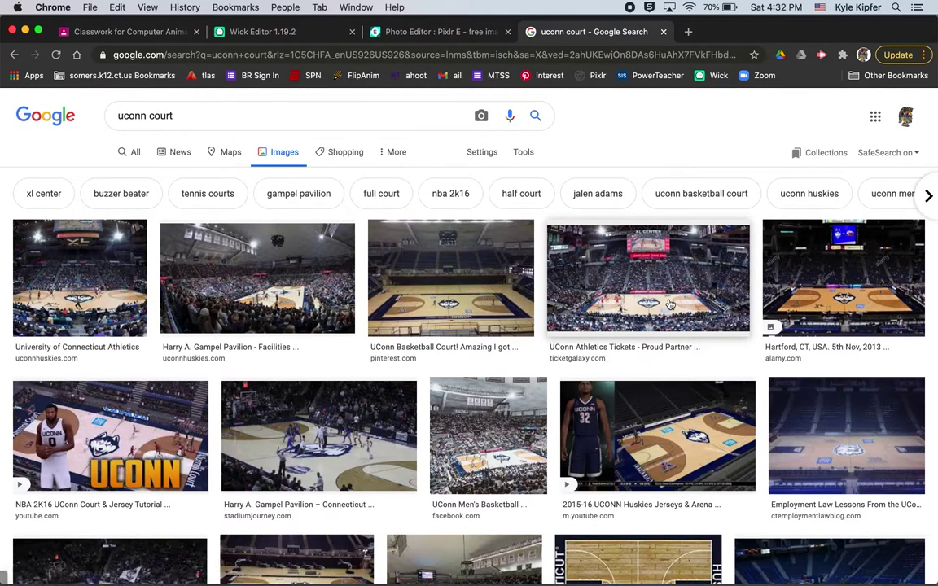
Step: Open the XL Center court photo from ticketgalaxy.com and save it to Downloads as a JPEG image
click(671, 280)
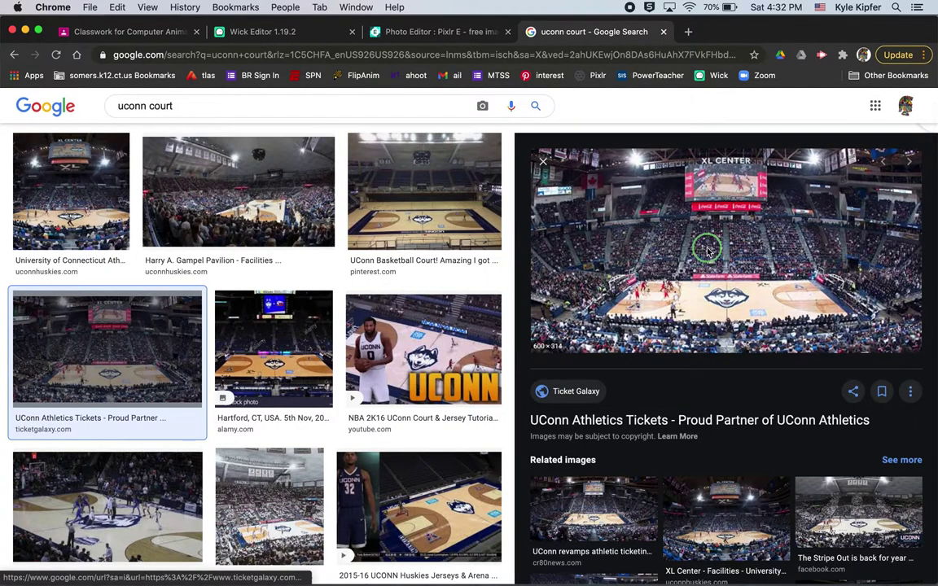
right_click(707, 246)
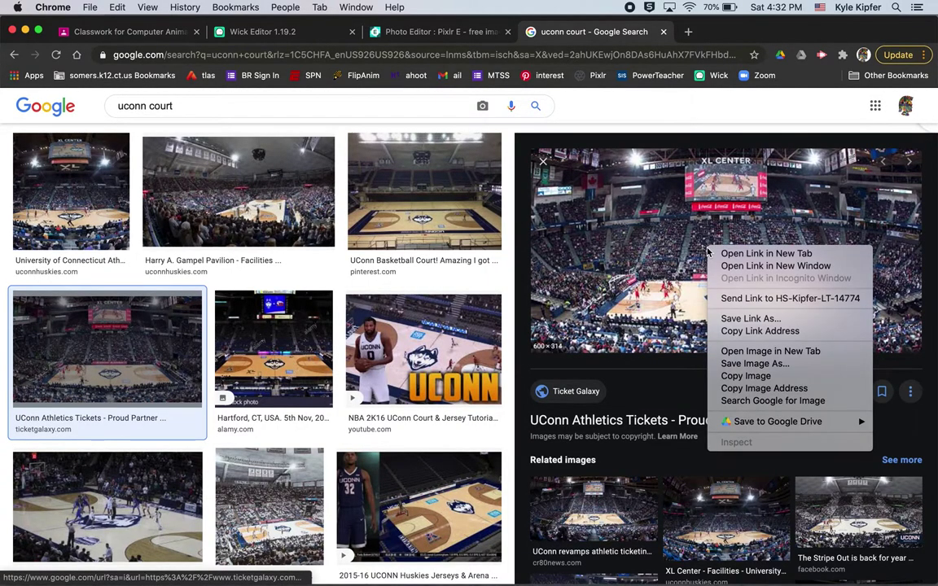
click(756, 364)
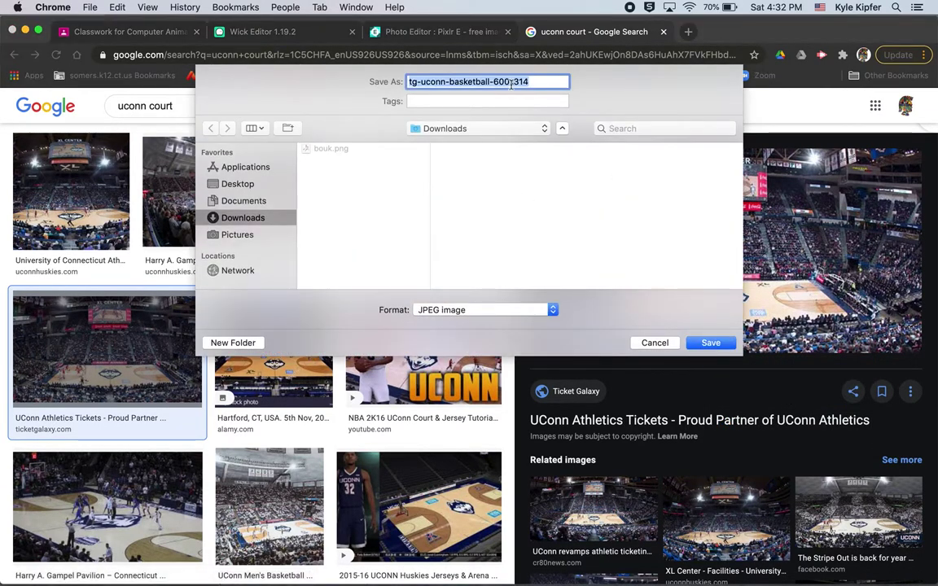
click(710, 343)
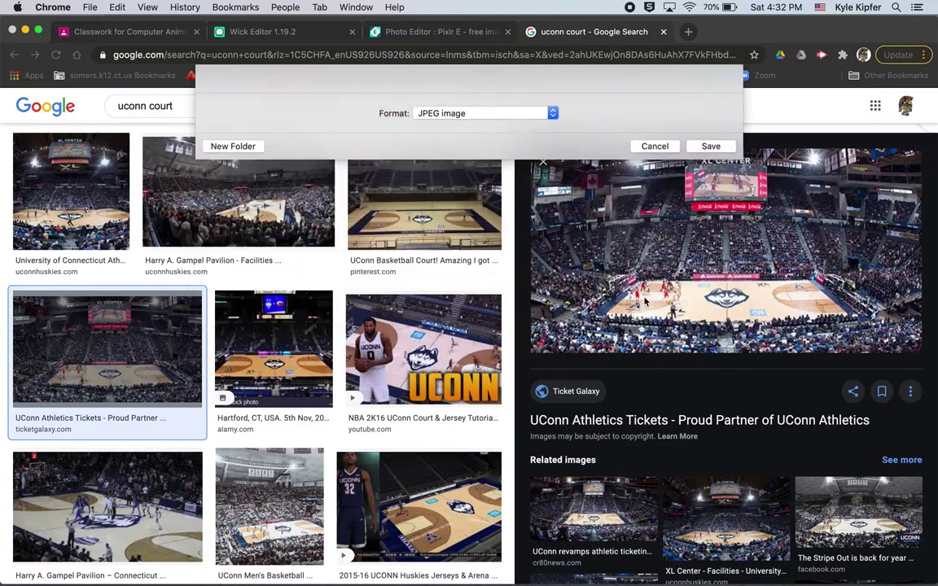
Step: Return to Wick Editor and upload tg-uconn-basketball-600x314.jpg from Downloads to the asset library
click(457, 33)
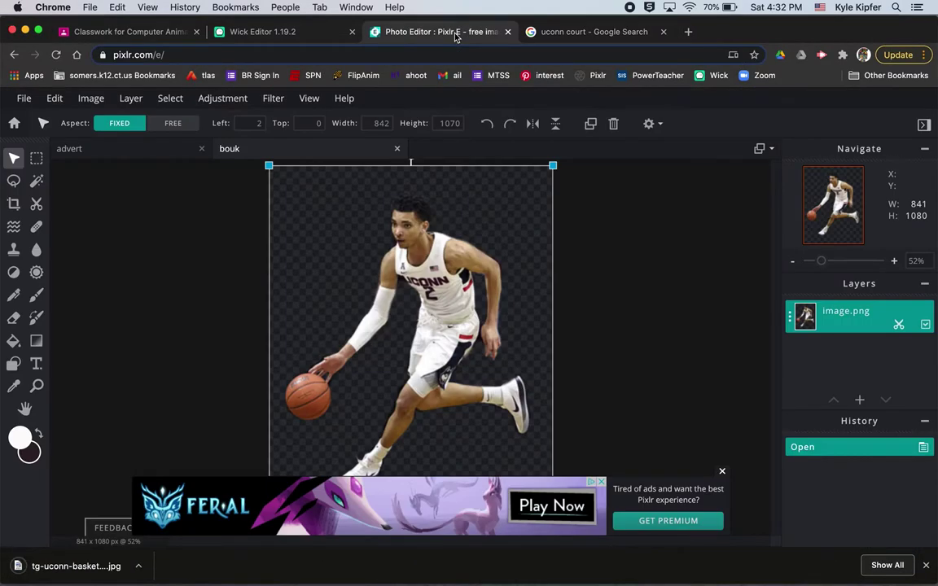
click(299, 33)
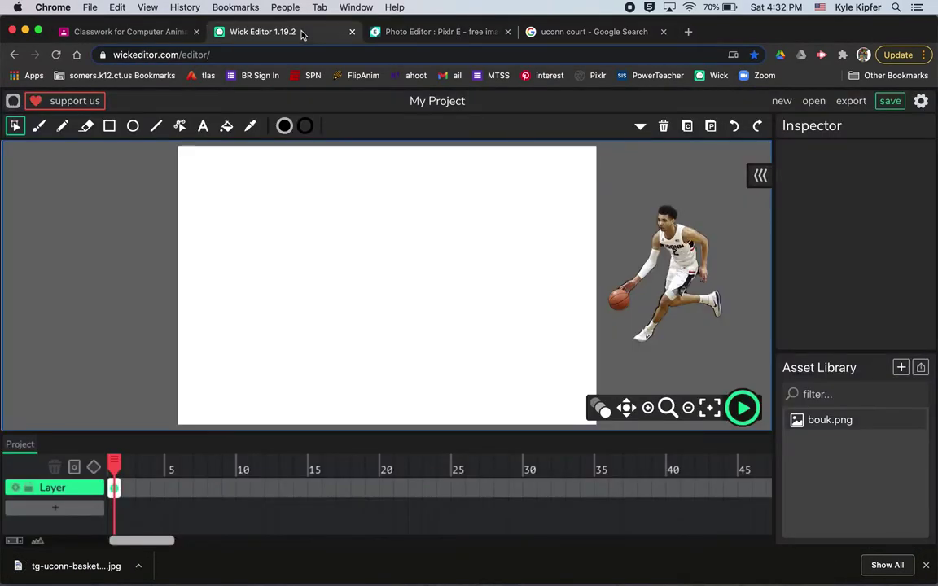
click(921, 368)
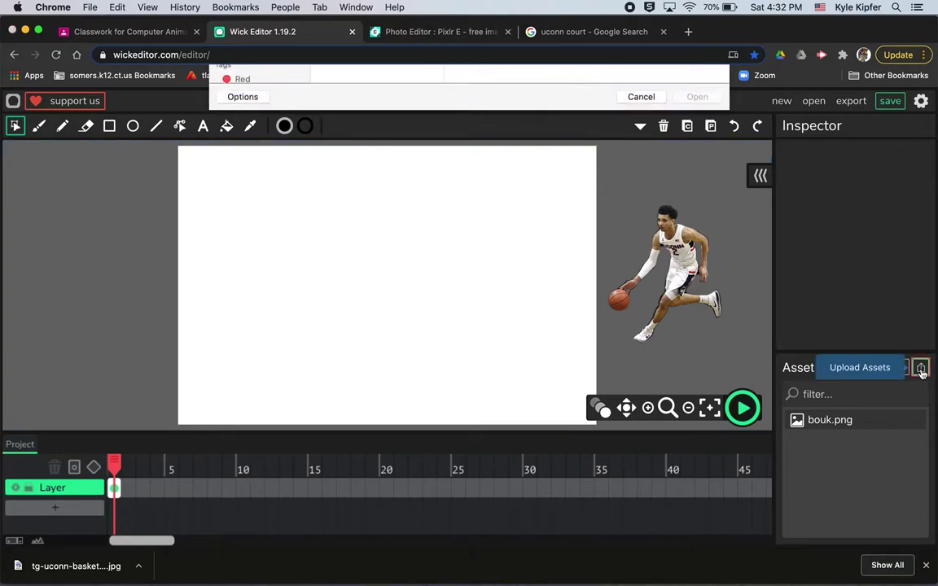
click(348, 110)
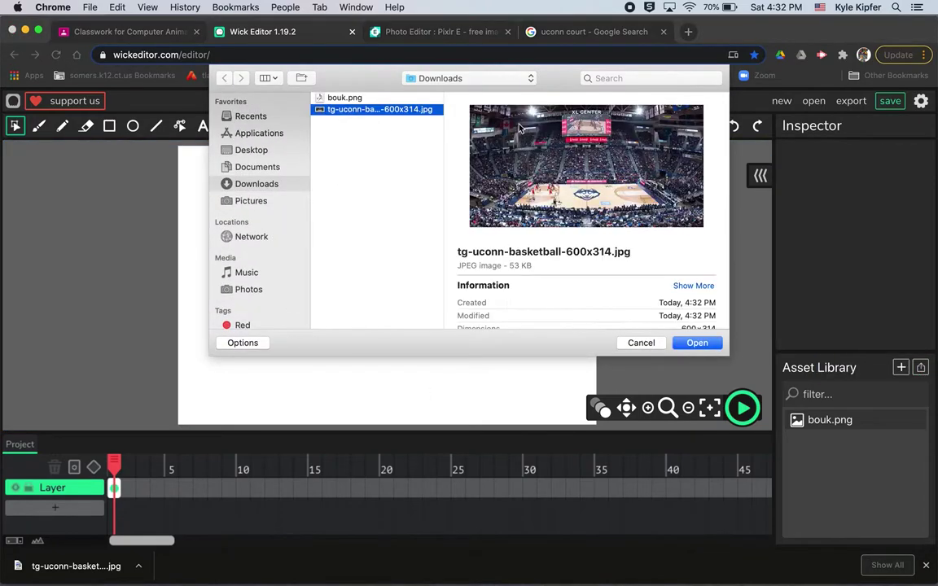
click(699, 343)
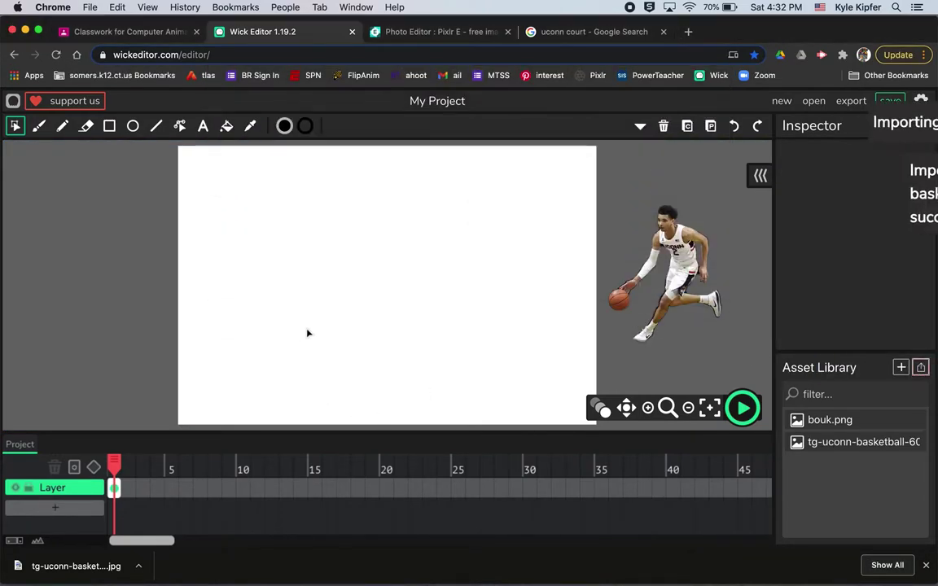
Step: Add a second layer beneath the player's layer and name it background
click(59, 509)
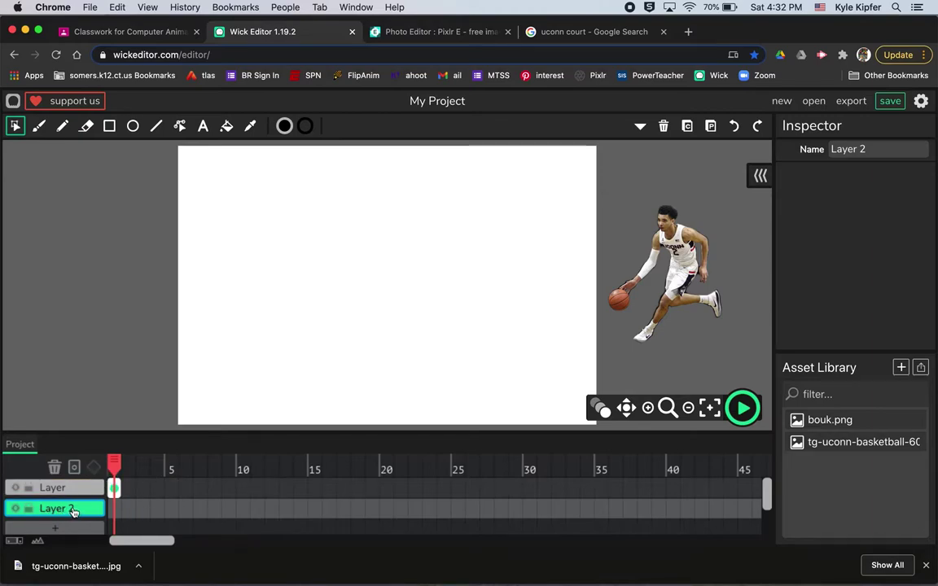
click(890, 147)
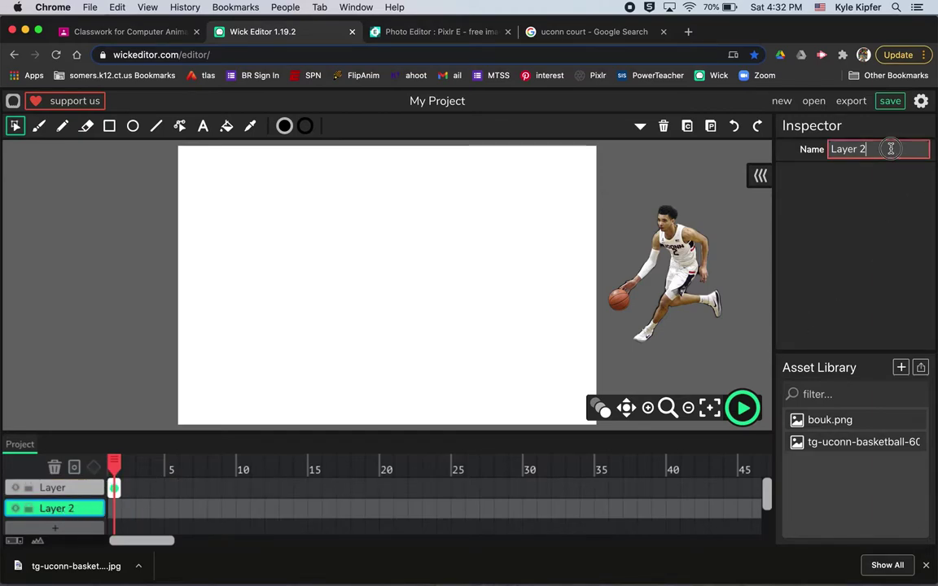
text(court)
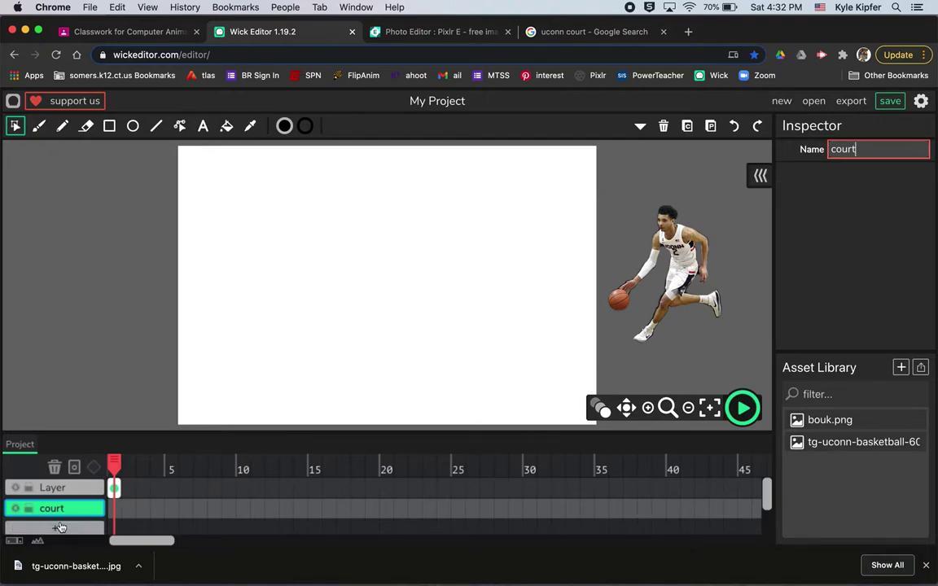
click(65, 488)
click(69, 510)
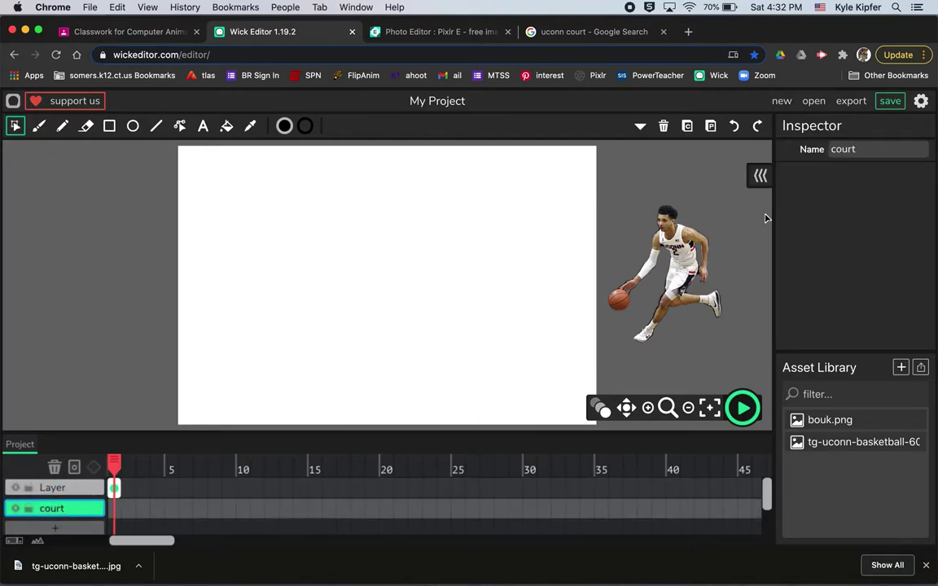
click(878, 149)
text(background)
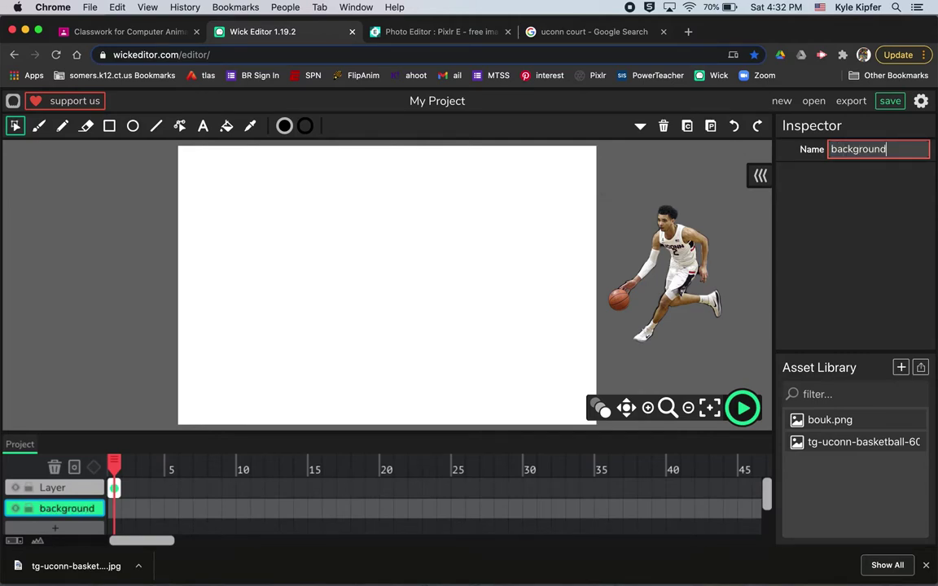
Step: Insert a frame at frame 1 of the background layer, place the court photo there and scale it proportionally to about 1025 by 537, covering the stage
click(62, 488)
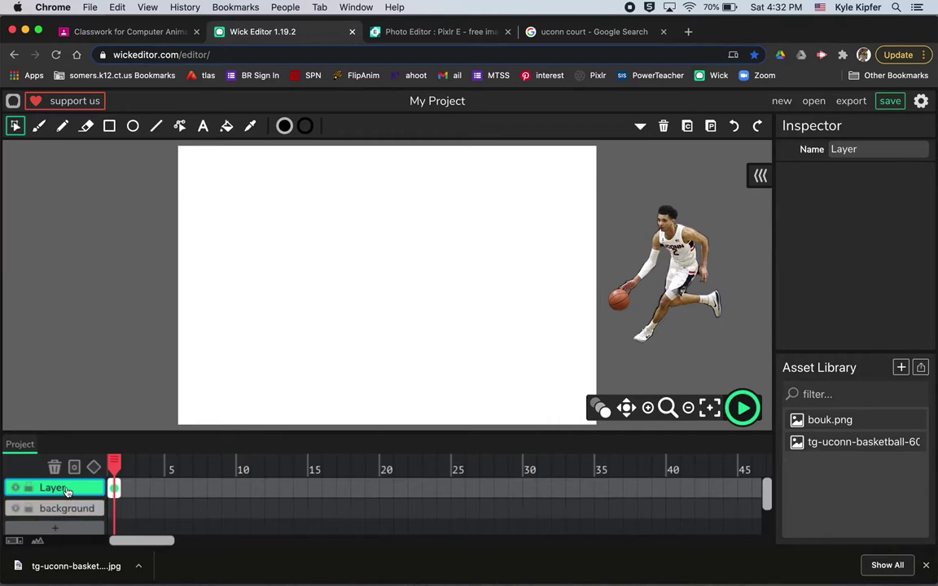
click(112, 509)
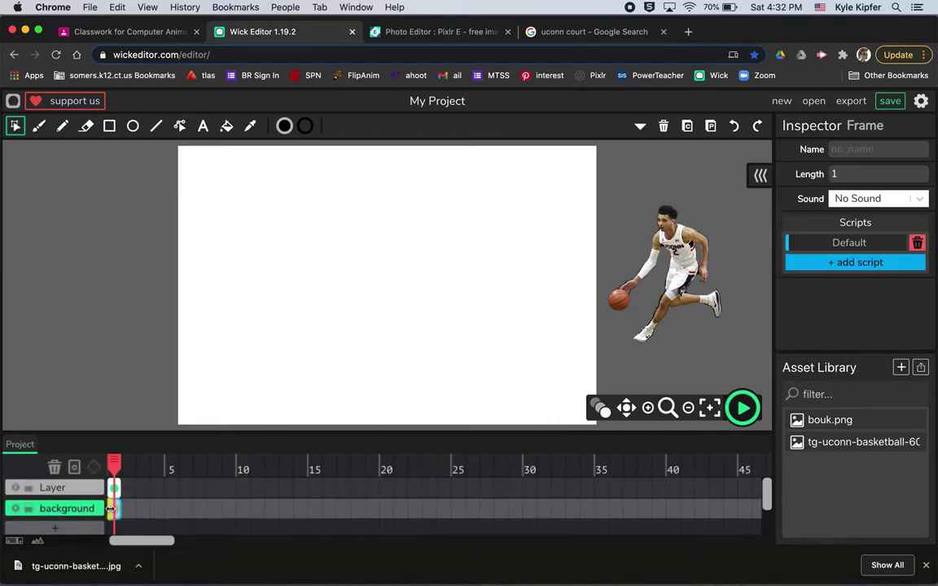
click(866, 444)
drag(866, 444, 371, 231)
drag(515, 327, 586, 373)
drag(418, 290, 481, 320)
drag(163, 171, 111, 143)
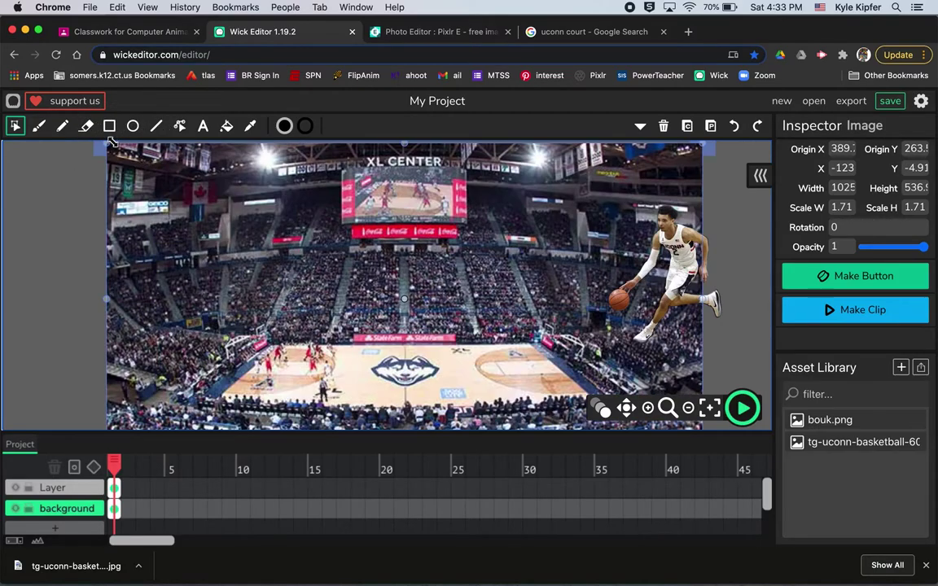
drag(309, 212, 300, 211)
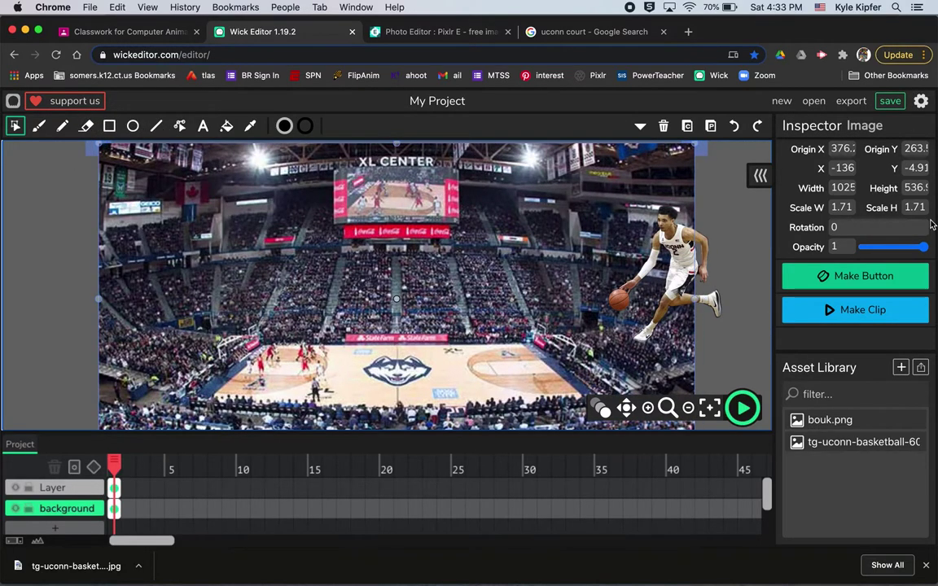
Step: Lower the court photo's opacity to 0.5 and shift it slightly left so the court logo sits mid-stage
drag(924, 246, 894, 249)
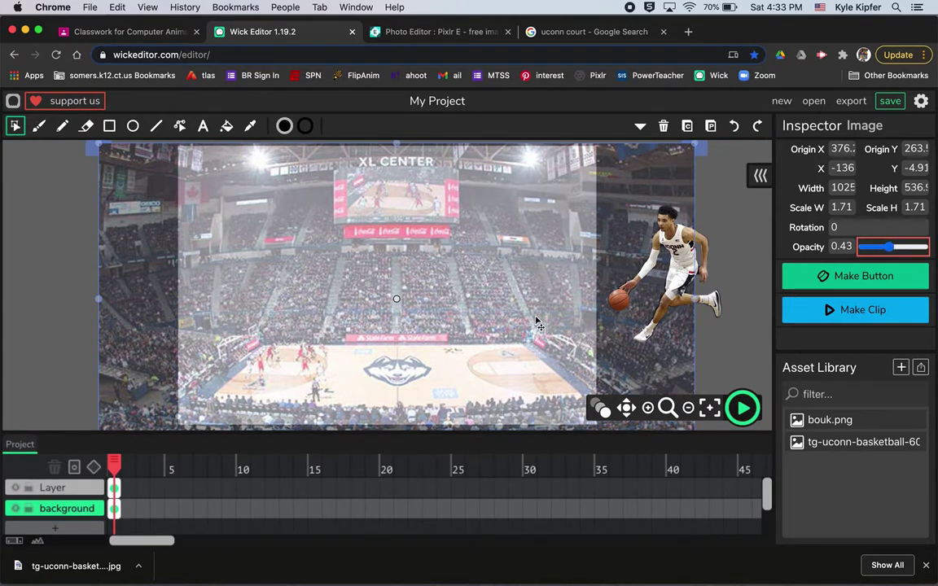
mouse_move(477, 291)
mouse_down()
mouse_move(465, 279)
mouse_move(467, 290)
mouse_up()
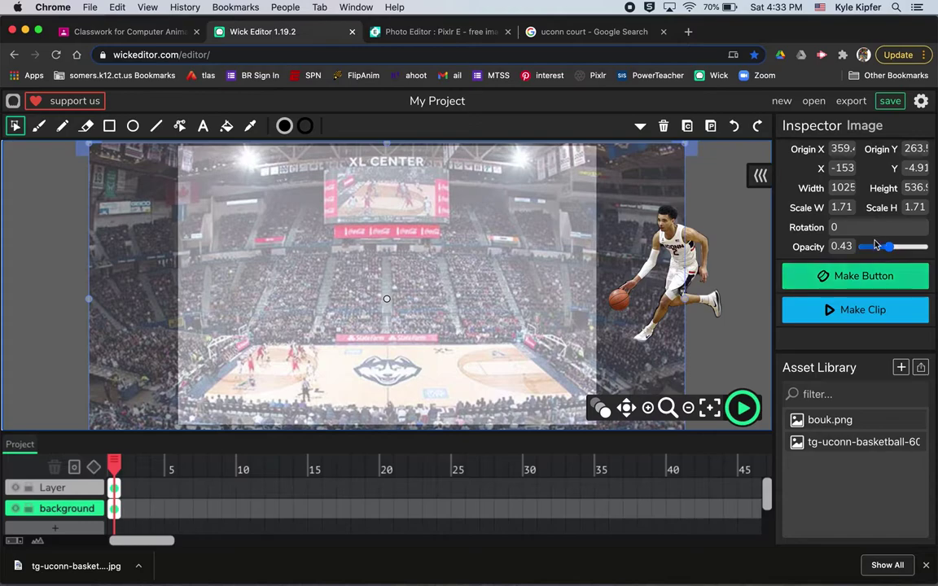
drag(890, 249, 895, 249)
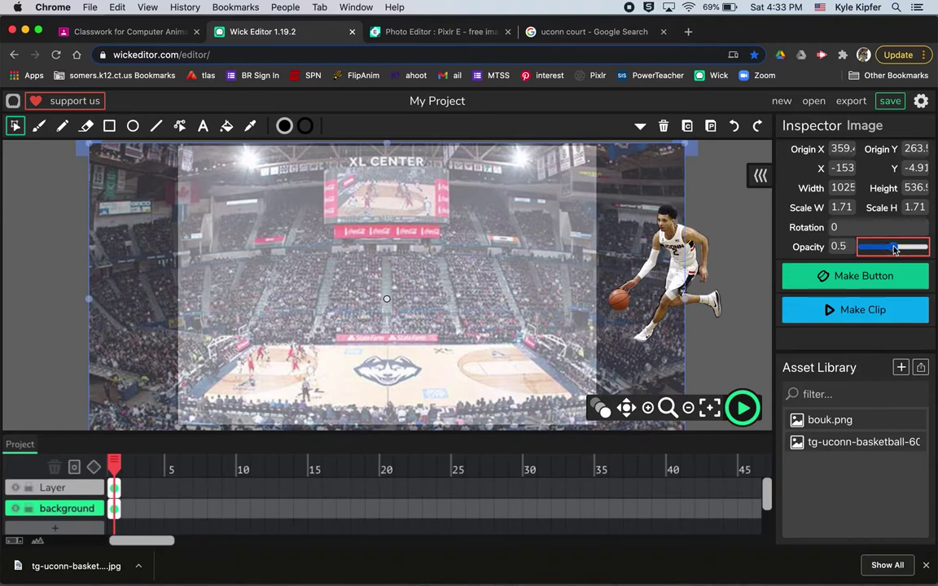
click(744, 247)
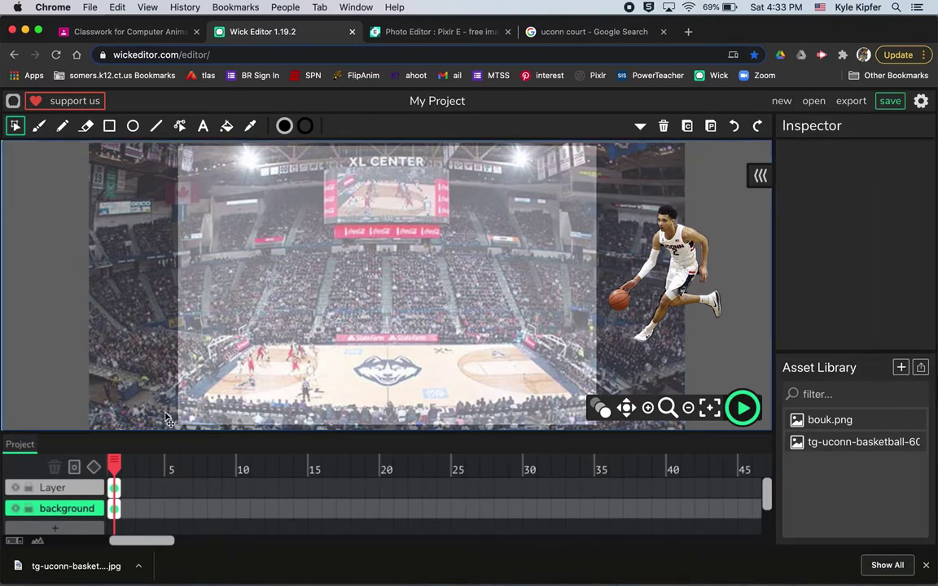
Step: Extend the first frames of the background layer and the player's layer to a length of 59 each
drag(117, 511, 702, 509)
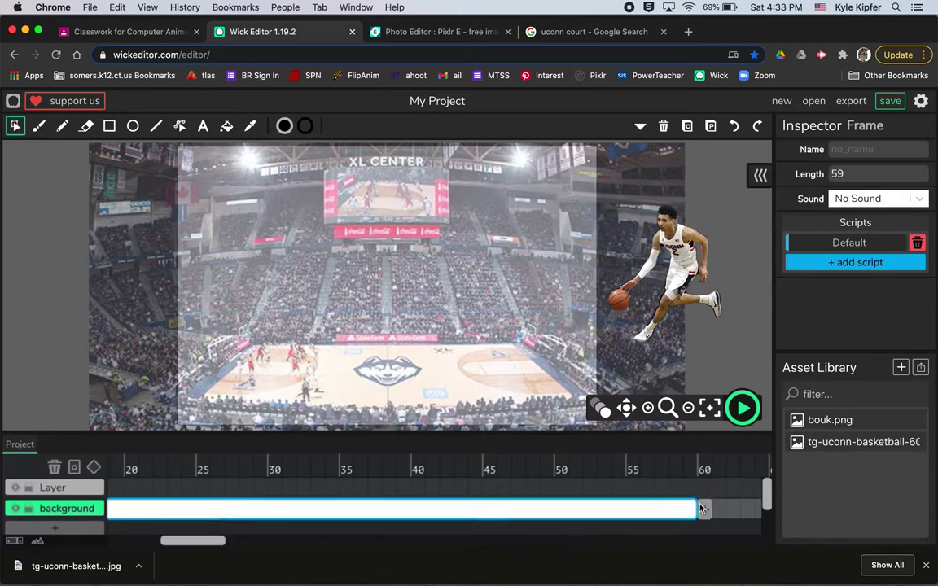
scroll(440, 488, left, 5)
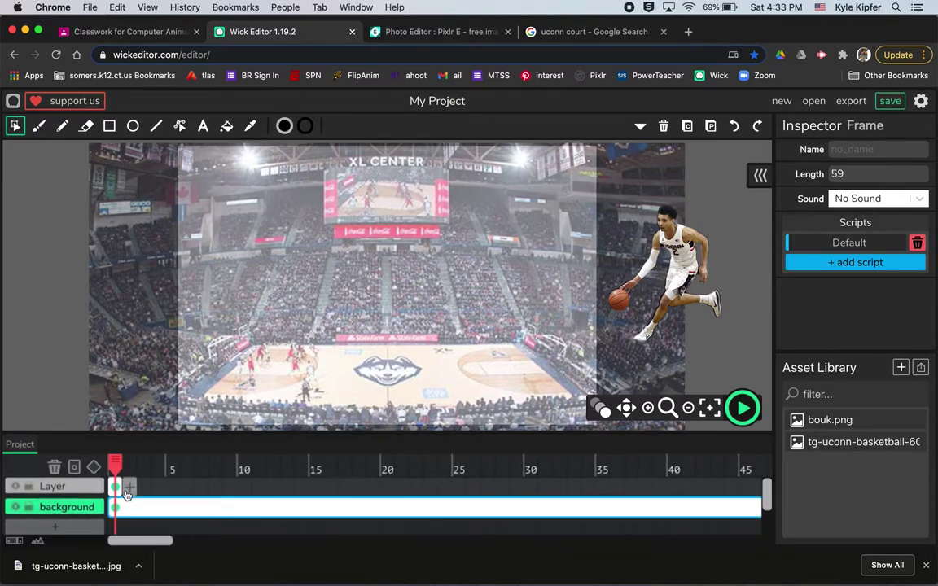
click(128, 488)
drag(122, 488, 763, 484)
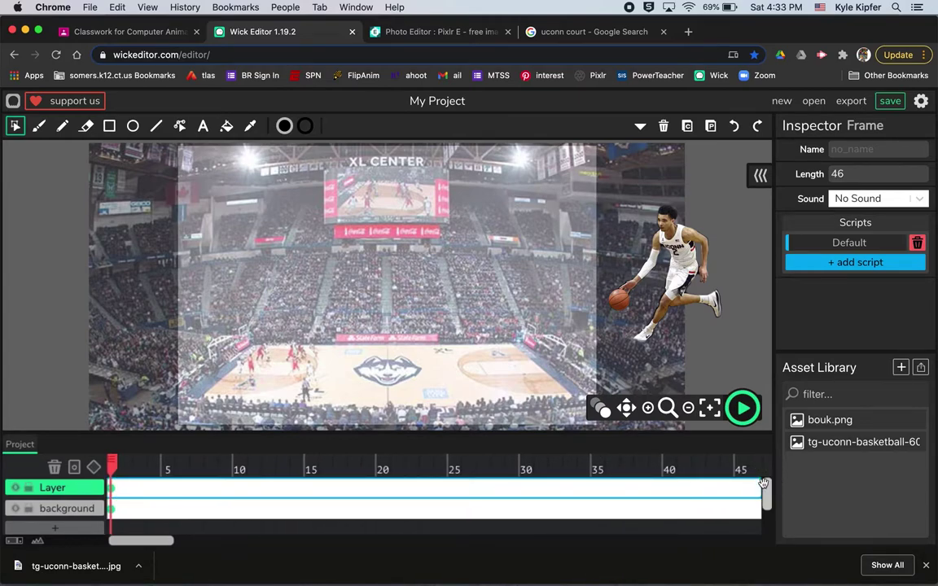
scroll(727, 500, right, 5)
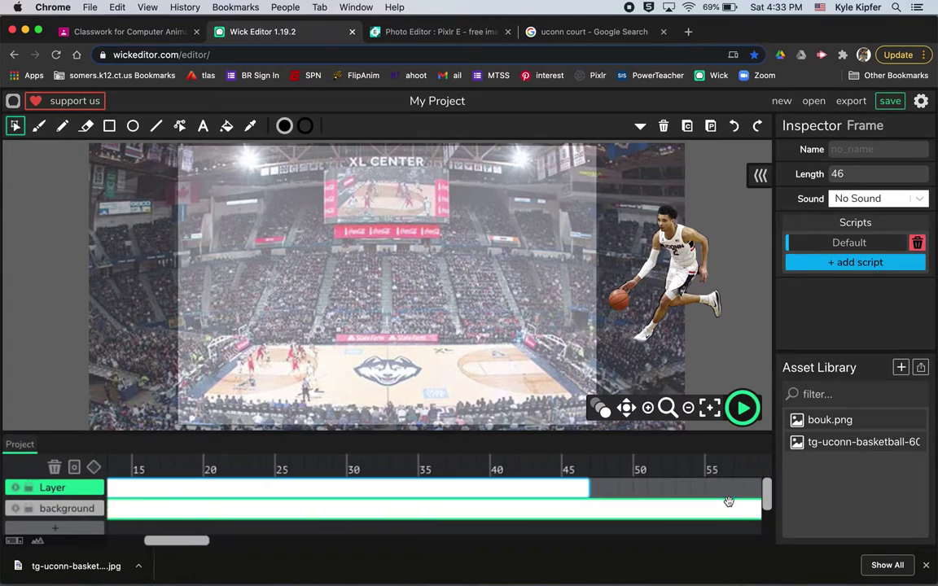
scroll(727, 502, right, 4)
drag(477, 490, 666, 474)
click(524, 505)
scroll(523, 505, left, 8)
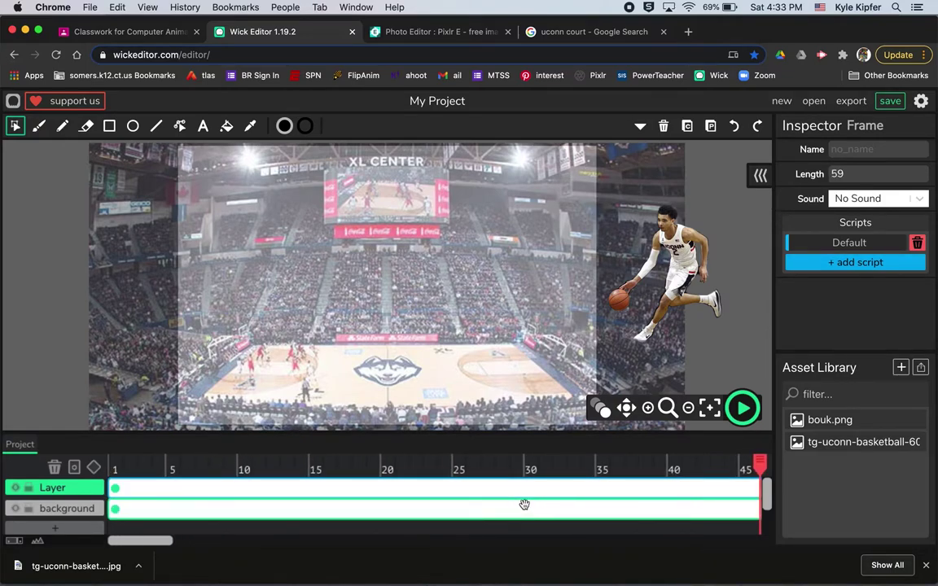
Step: Rename the player's layer bouk
click(62, 488)
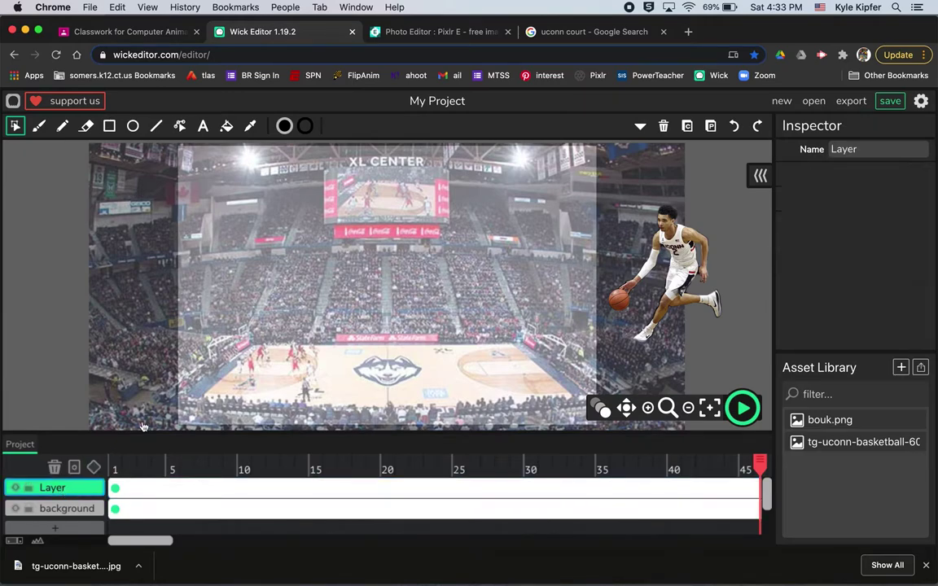
click(880, 150)
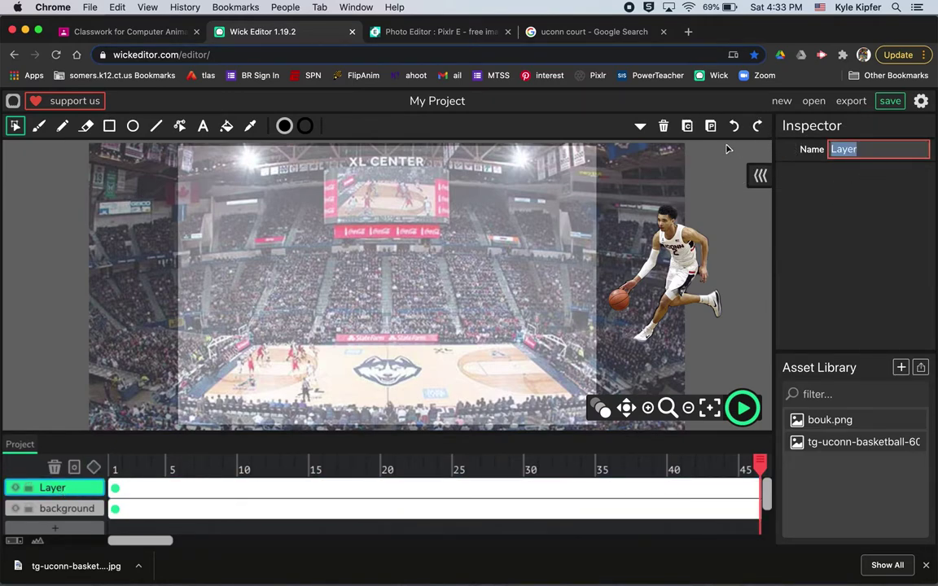
text(bouk)
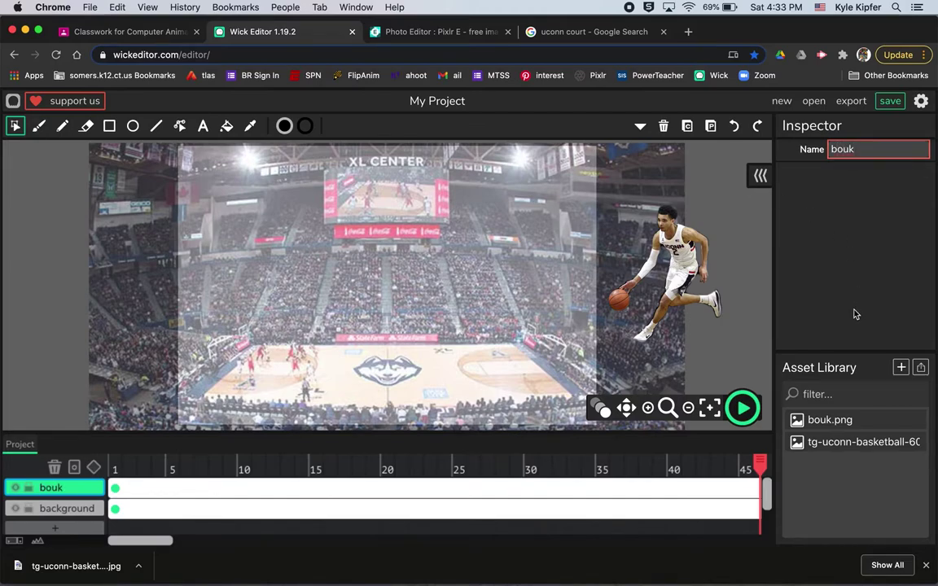
Step: Add a tween at frame 1 of the bouk layer
click(73, 510)
click(68, 494)
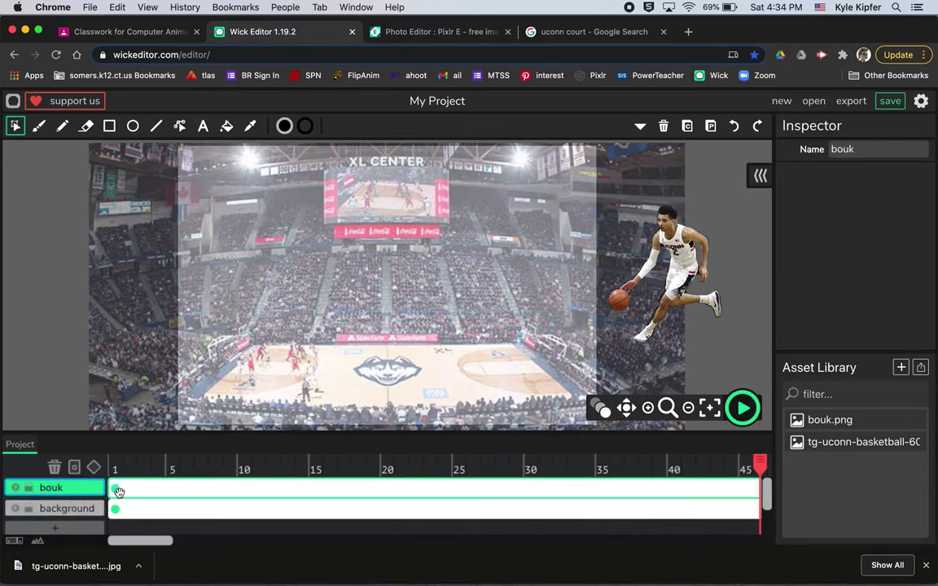
click(118, 491)
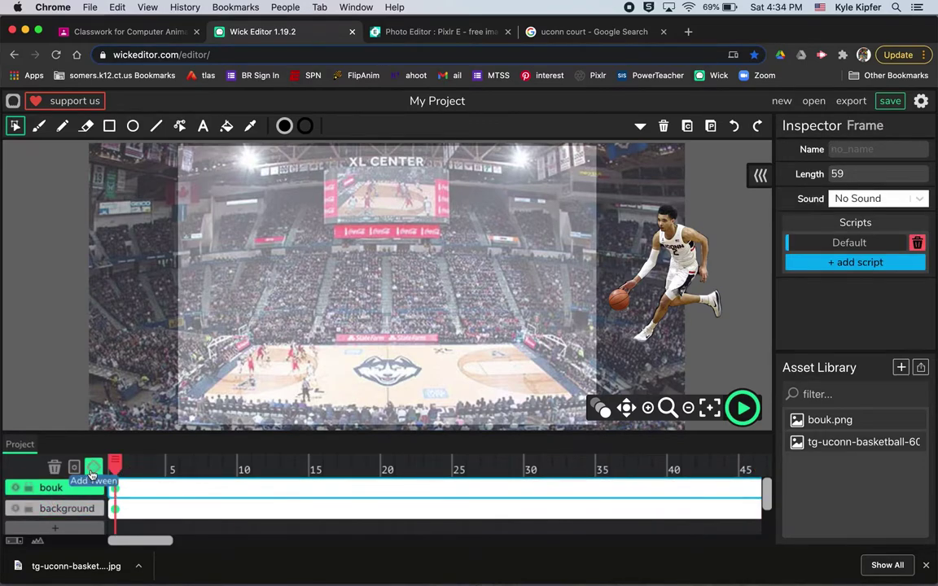
click(92, 470)
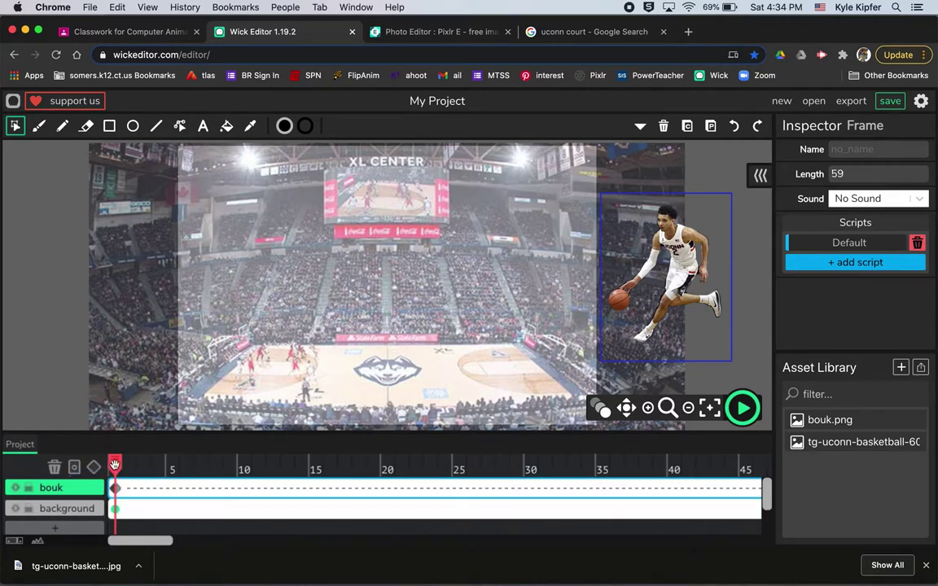
Step: Add a tween at frame 24 of the bouk layer, with the player moved onto the stage's left half and enlarged to about 361 by 464
drag(114, 465, 445, 462)
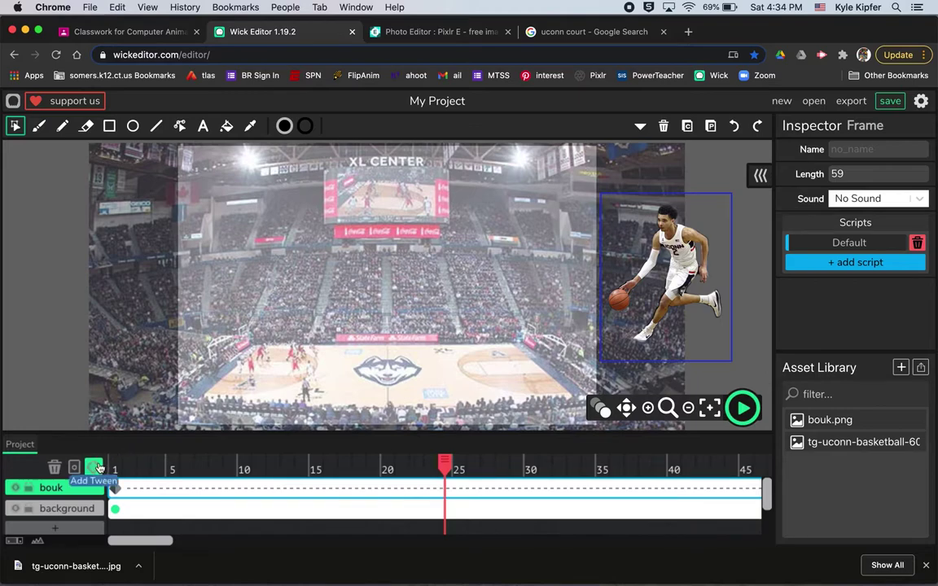
click(94, 467)
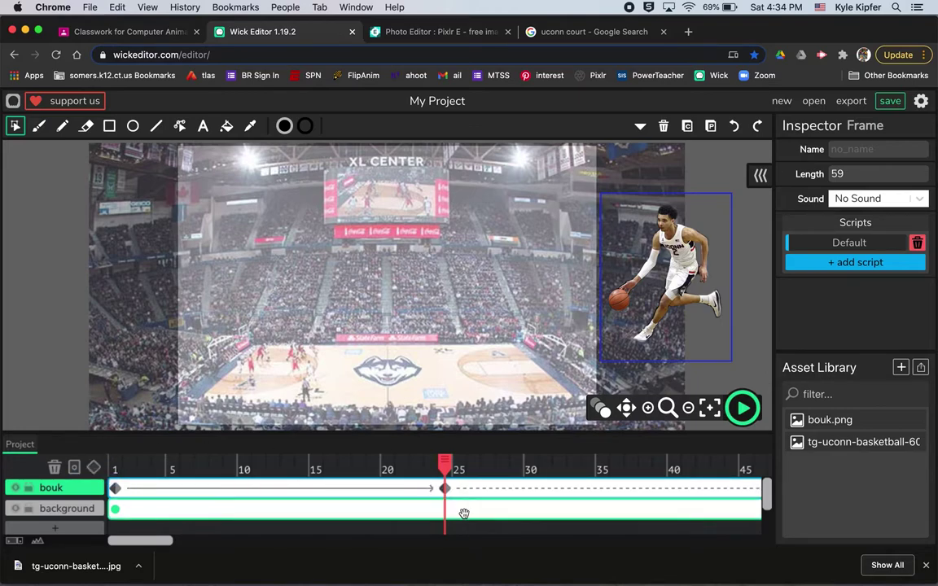
drag(682, 291, 314, 302)
drag(233, 207, 193, 181)
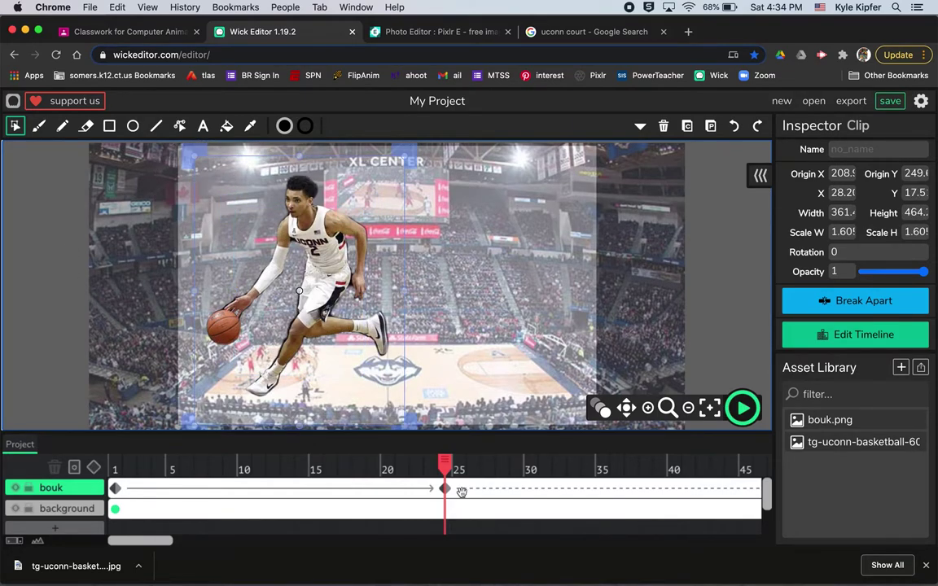
Step: Close the downloads bar and preview the player's animation from frame 1, stopping it after he reaches his end position
drag(448, 468, 112, 463)
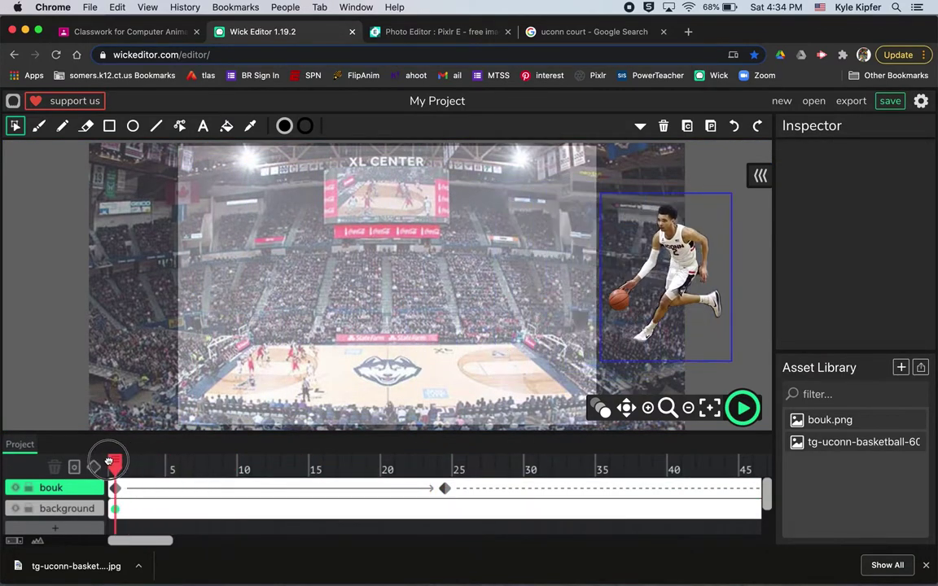
click(926, 566)
click(743, 445)
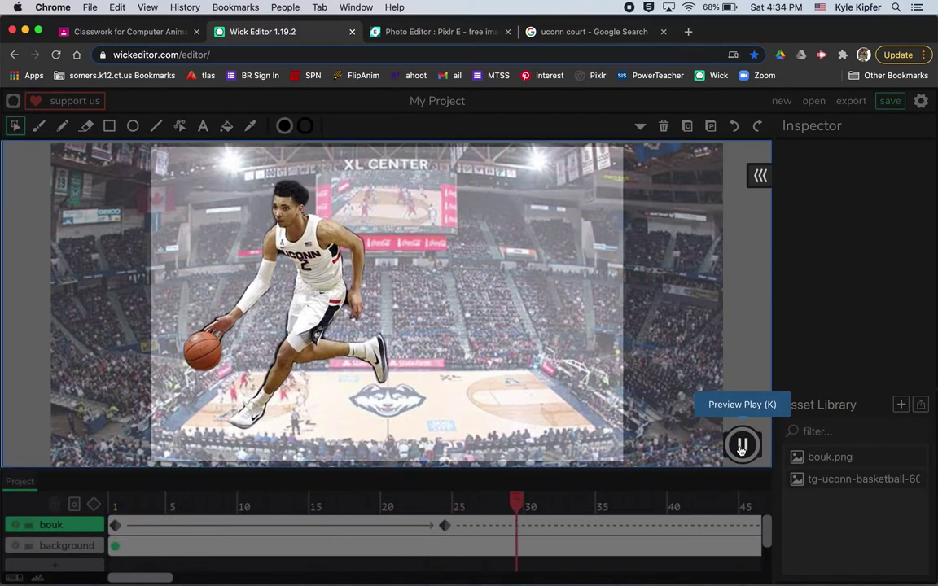
click(741, 447)
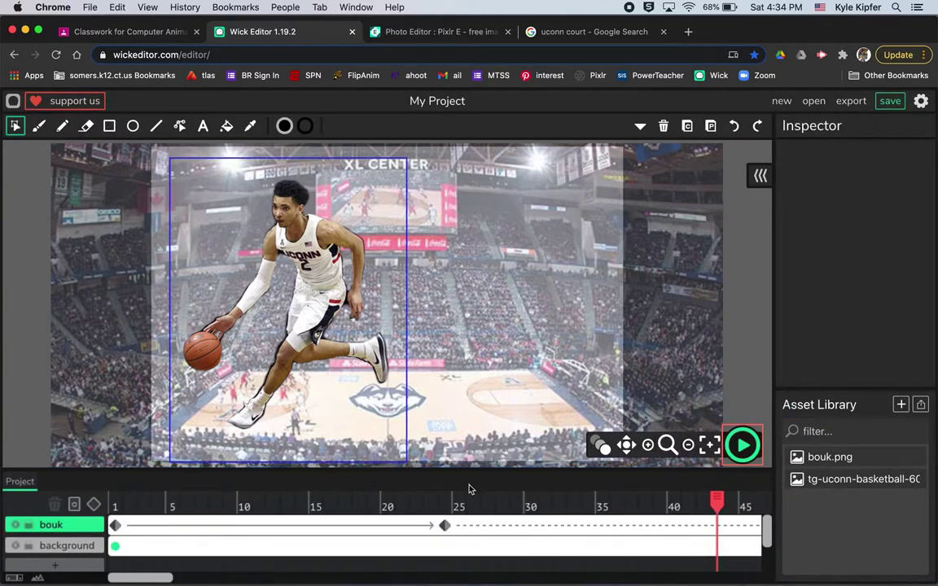
Step: Set the player's opacity to 0.05 at the frame 1 tween of the bouk layer and preview the fade-in
drag(720, 502, 112, 497)
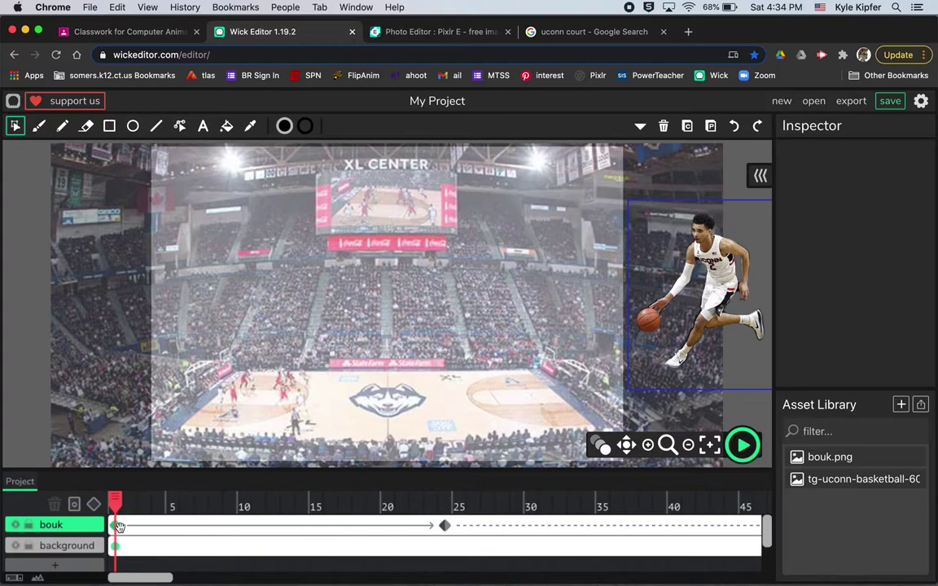
click(117, 527)
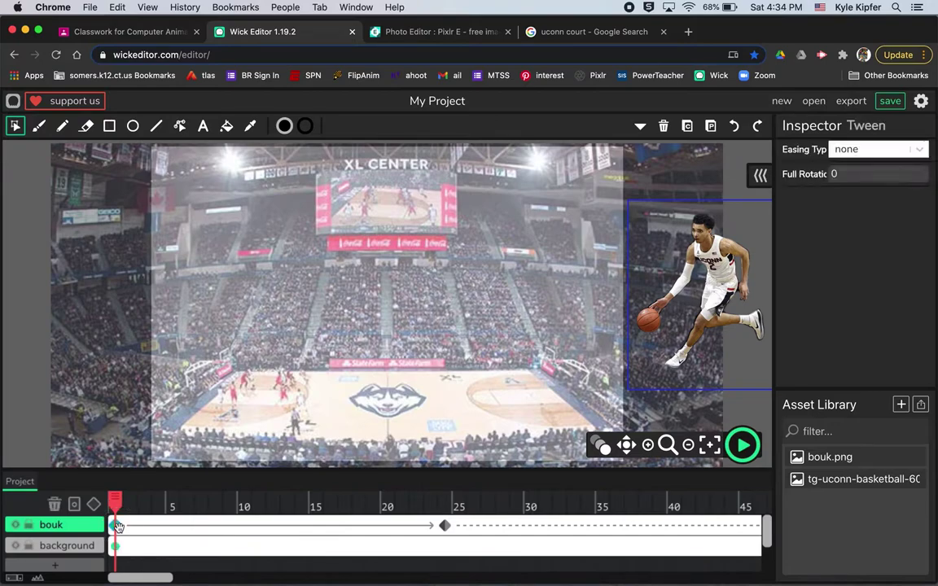
click(725, 275)
drag(923, 271, 867, 275)
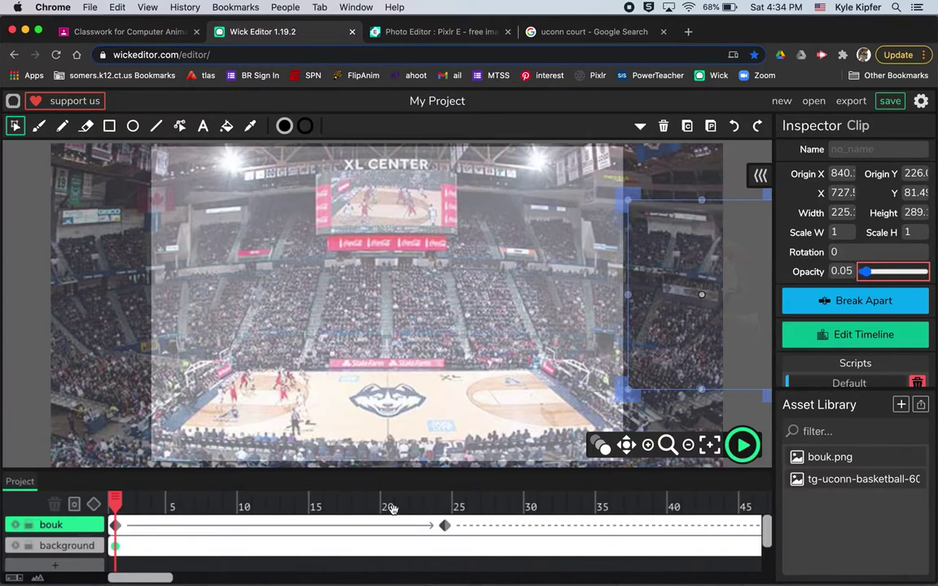
click(742, 444)
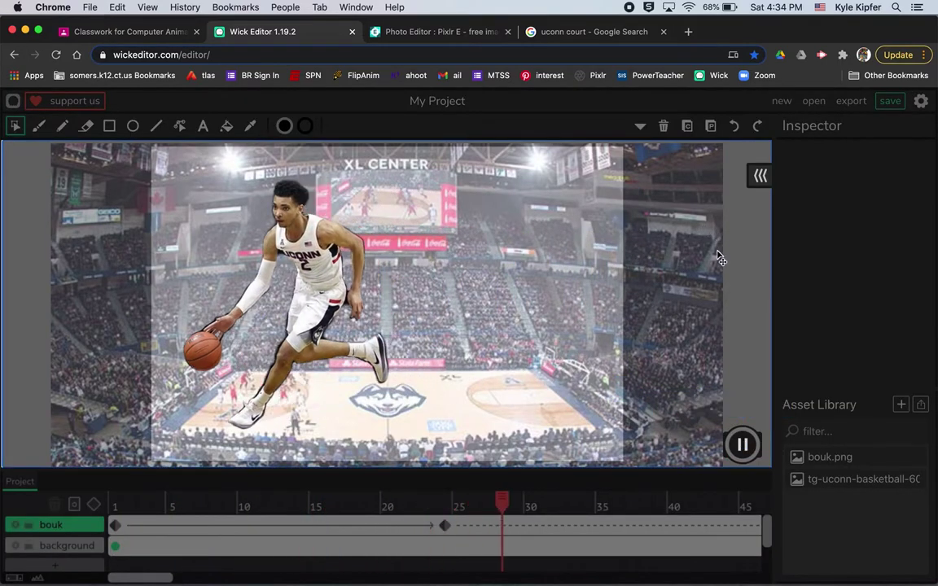
click(742, 445)
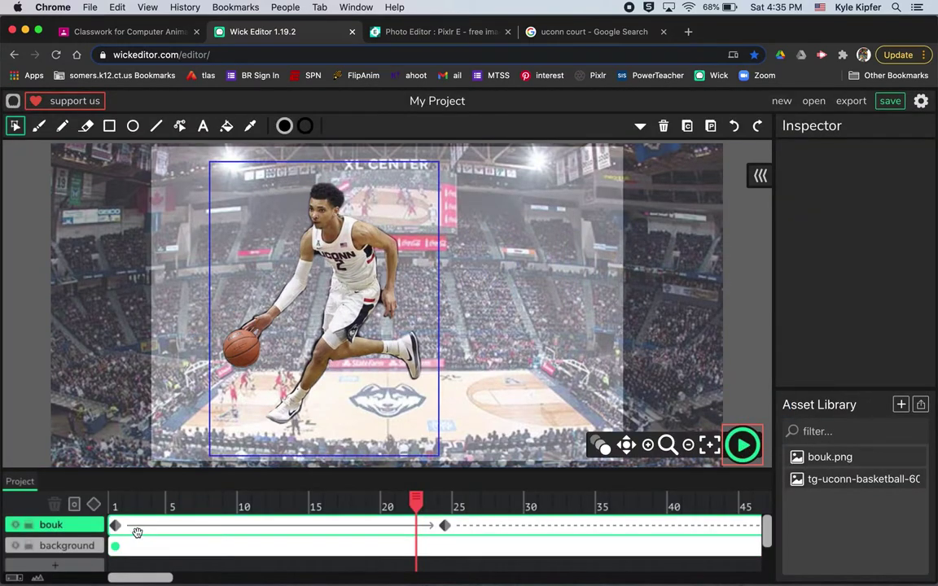
Step: Add a new layer above the bouk layer and name it text
scroll(90, 562, right, 1)
click(56, 568)
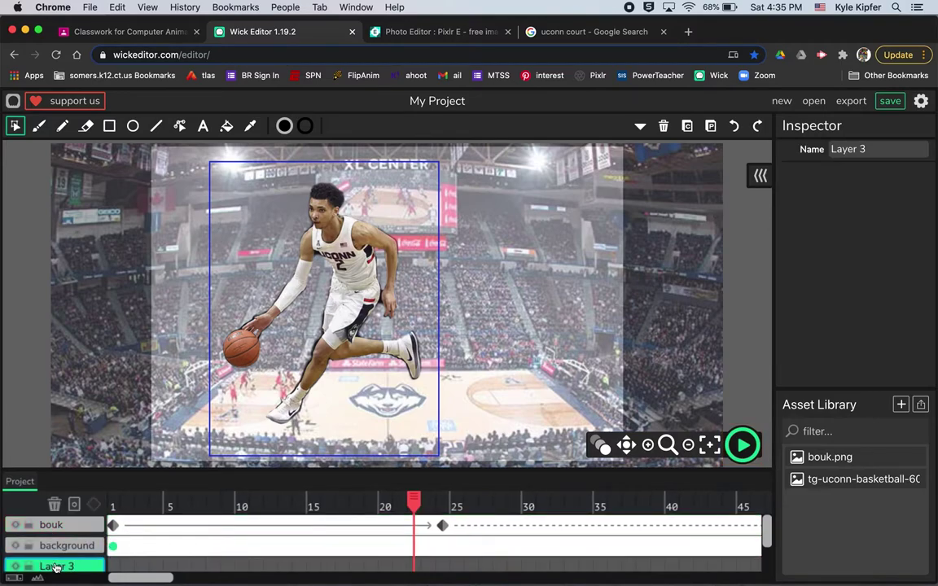
drag(58, 567, 58, 522)
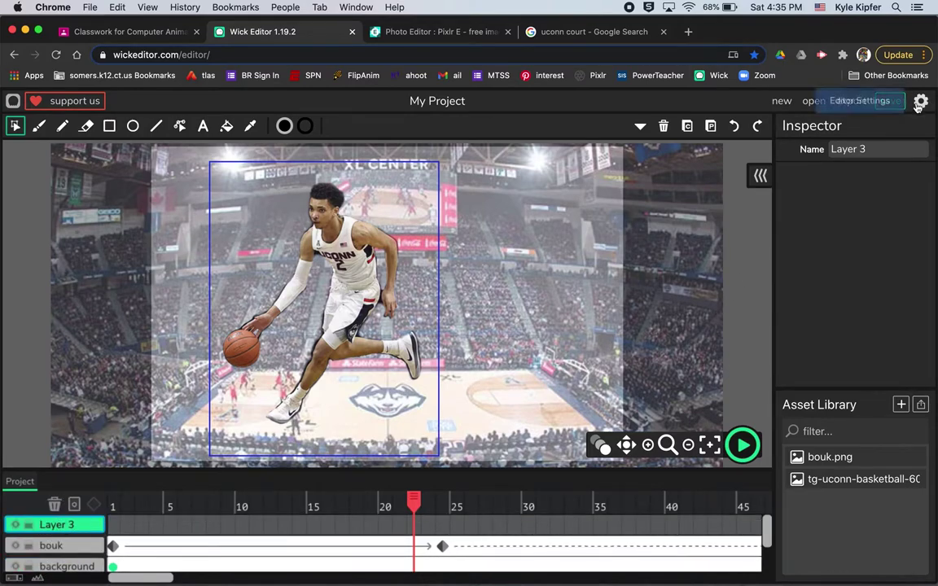
click(882, 149)
key(BackSpace)
text(text)
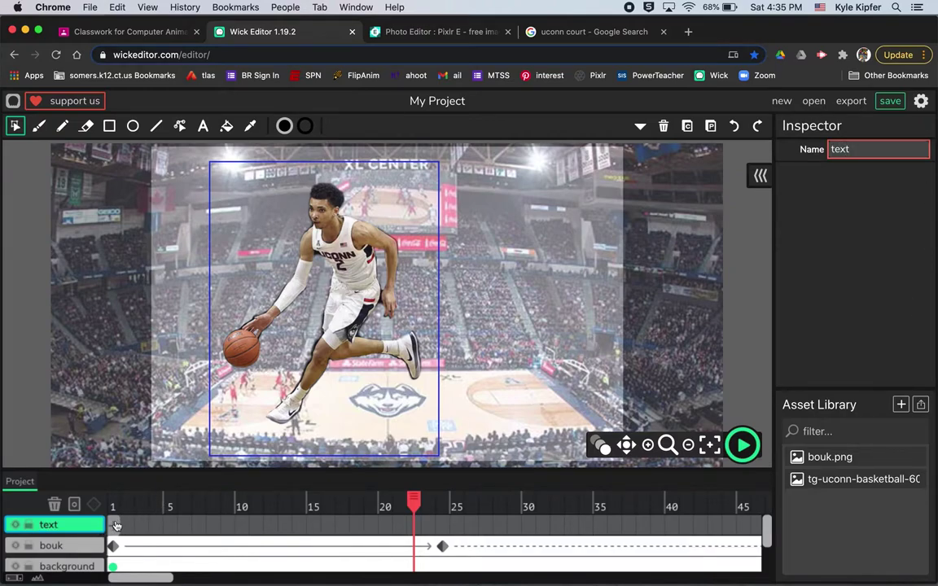
Step: Add the text "Big East Leading Scorer" near the stage's upper-left corner at frame 1 of the text layer and select it
click(116, 526)
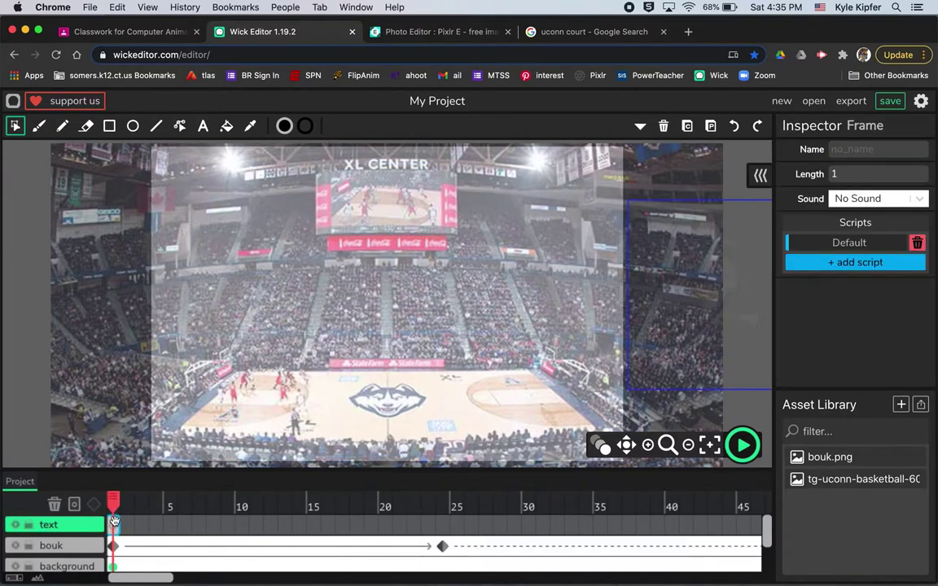
click(203, 127)
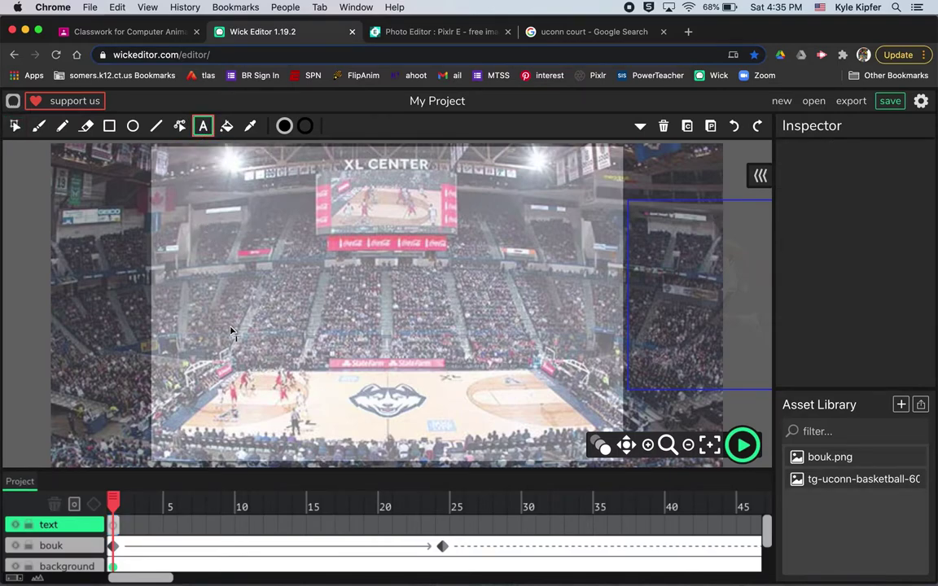
click(174, 200)
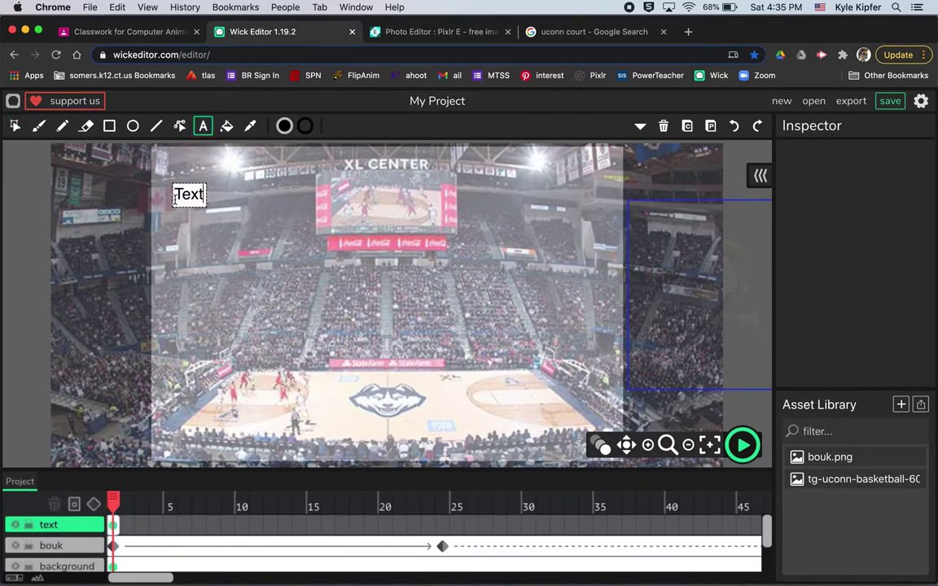
key(BackSpace)
key(BackSpace)
key(BackSpace)
key(BackSpace)
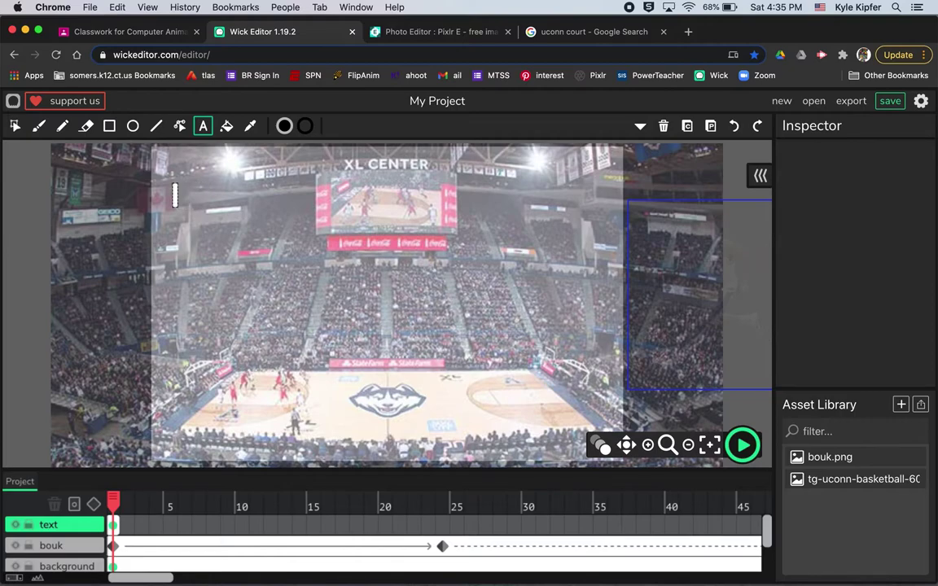
text(Jam)
key(BackSpace)
key(BackSpace)
key(BackSpace)
text(Big)
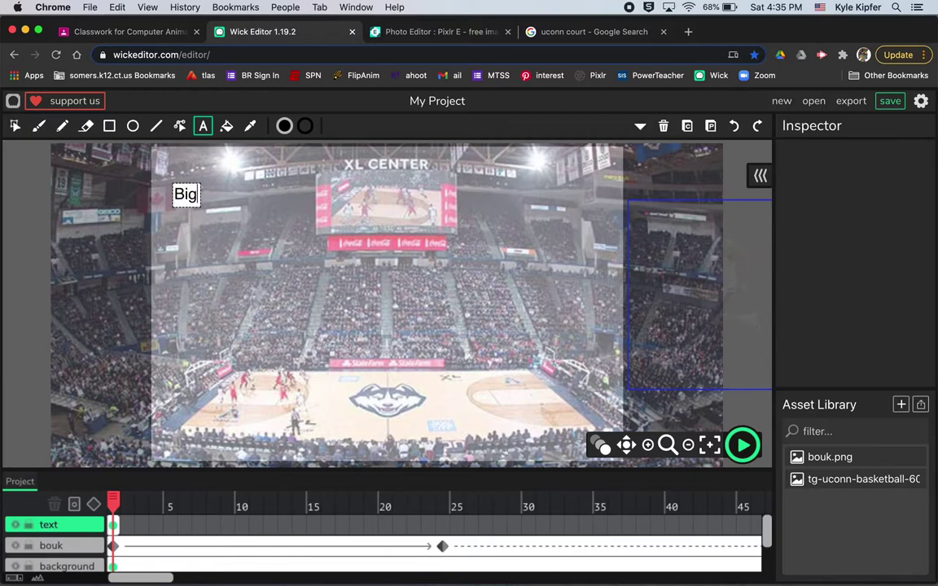
text( East Lea)
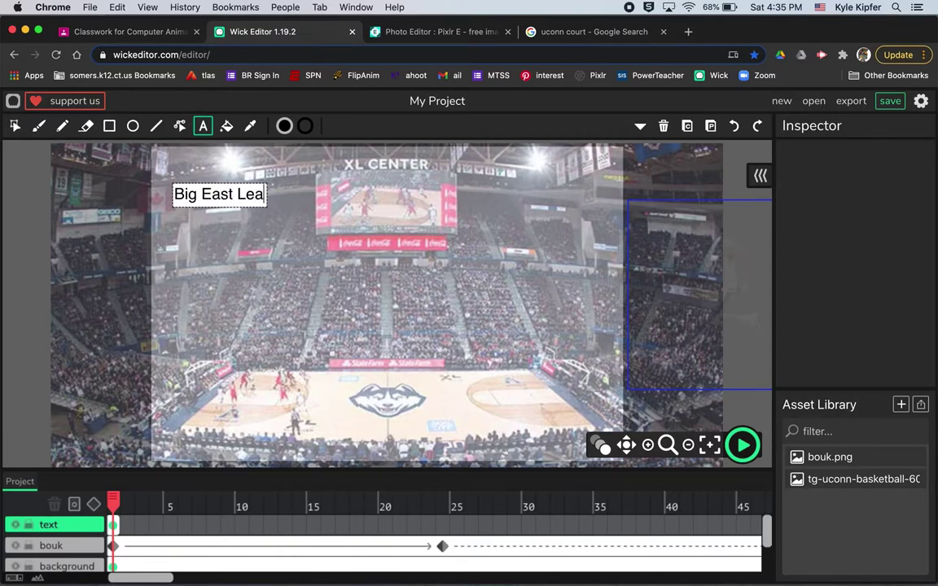
text(ding Sco)
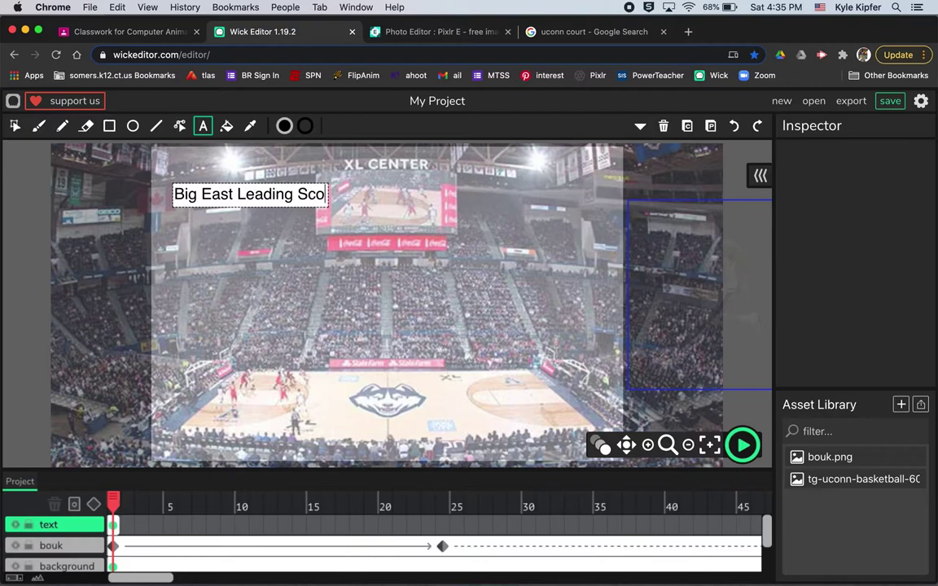
text(rer)
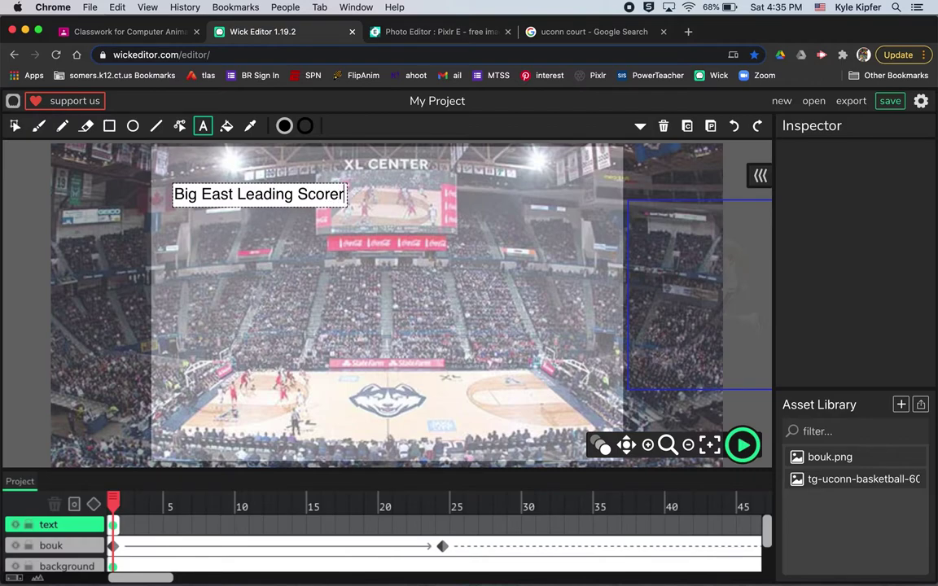
click(32, 173)
click(268, 203)
click(15, 126)
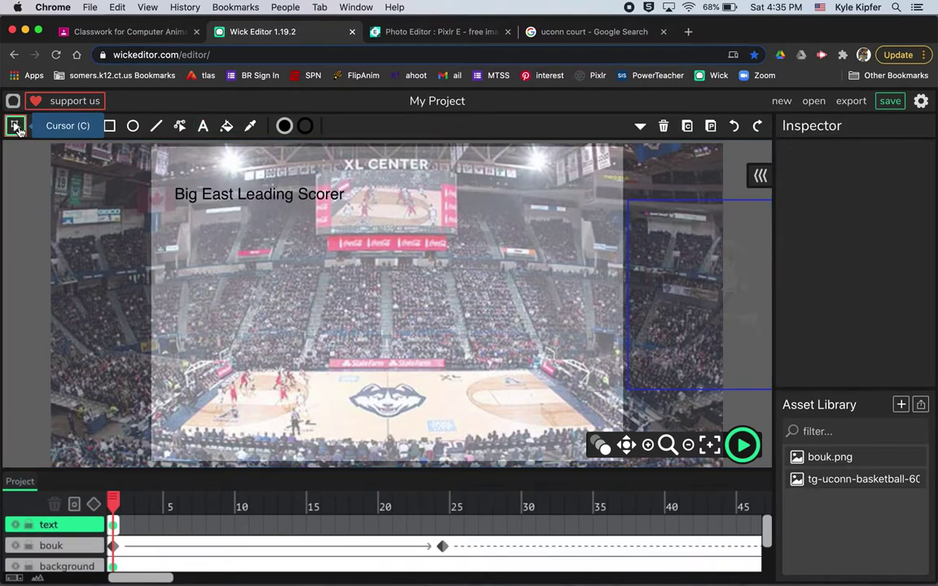
click(266, 207)
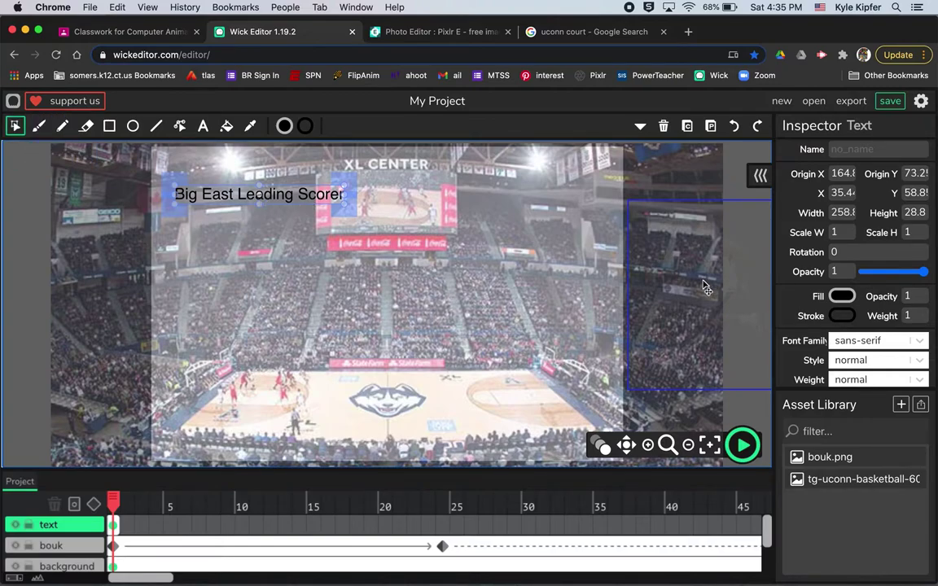
Step: Try the Anton font on the "Big East Leading Scorer" text
click(921, 342)
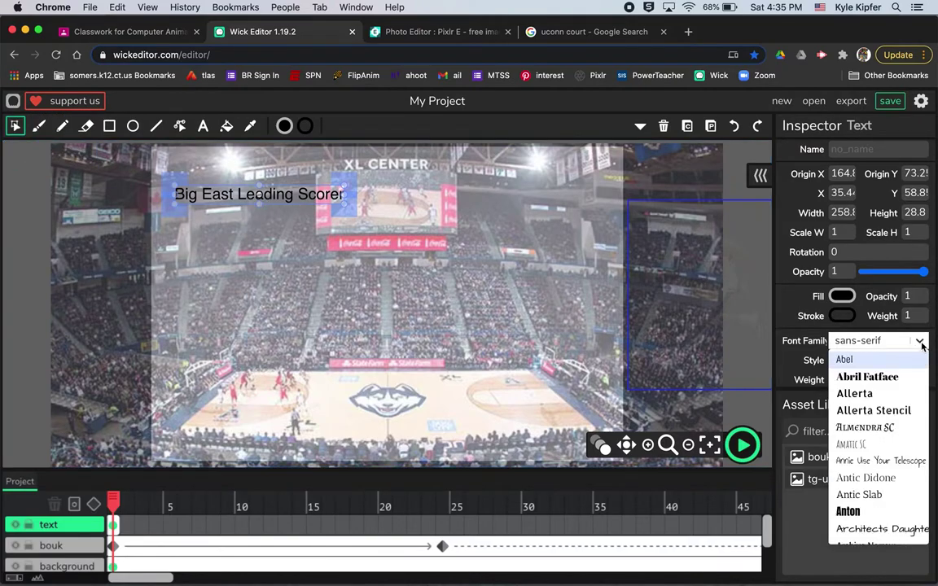
scroll(886, 411, down, 2)
scroll(885, 411, down, 2)
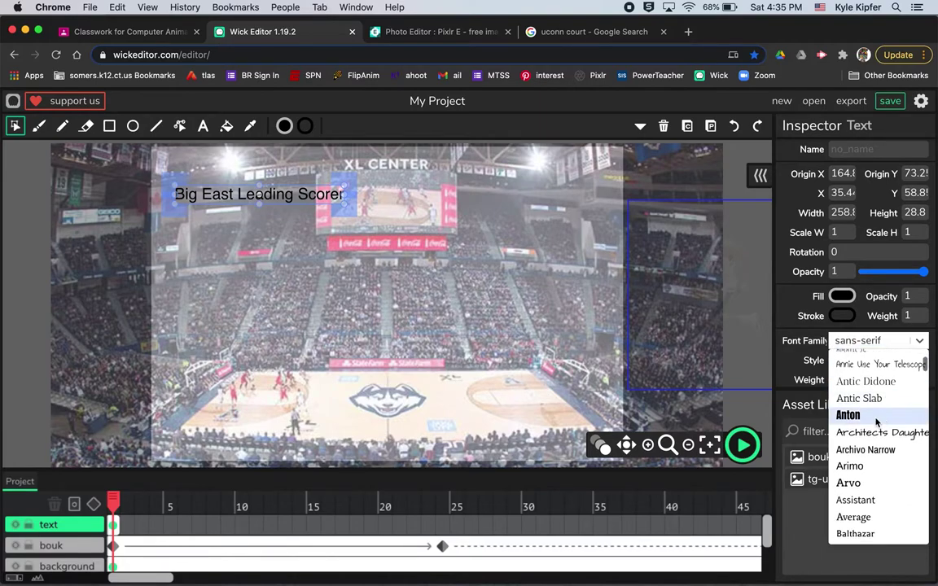
click(881, 415)
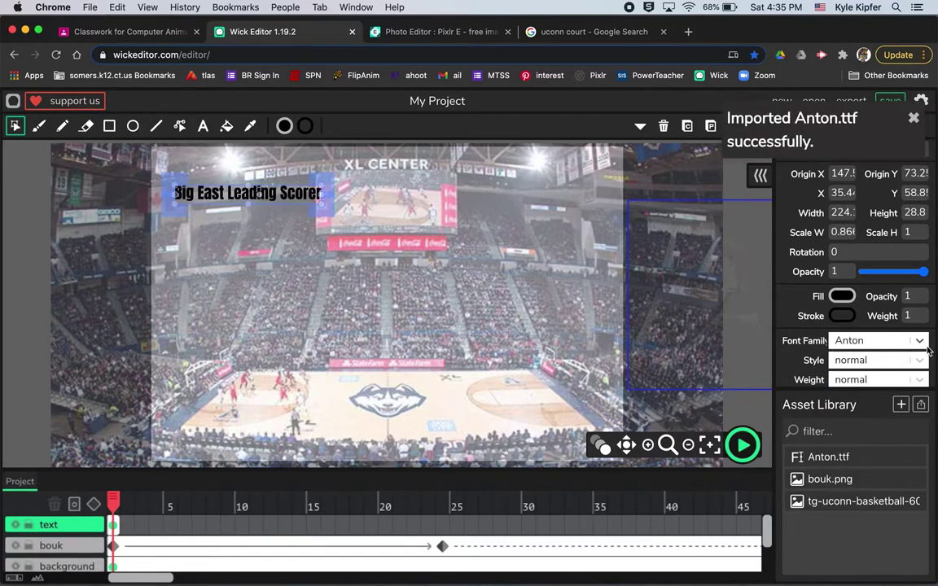
Step: Set the font family of the "Big East Leading Scorer" text to Erica One
click(919, 342)
scroll(865, 460, down, 3)
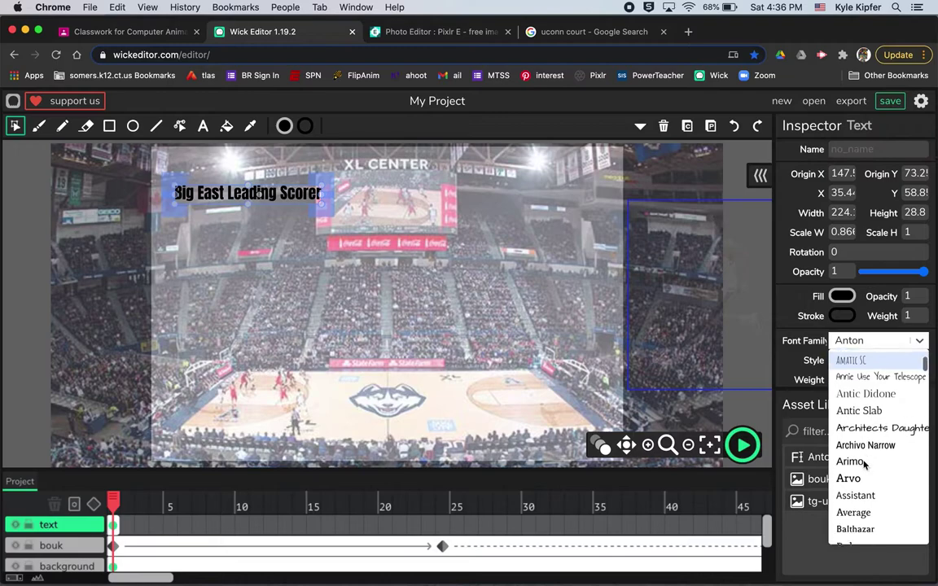
scroll(865, 462, down, 5)
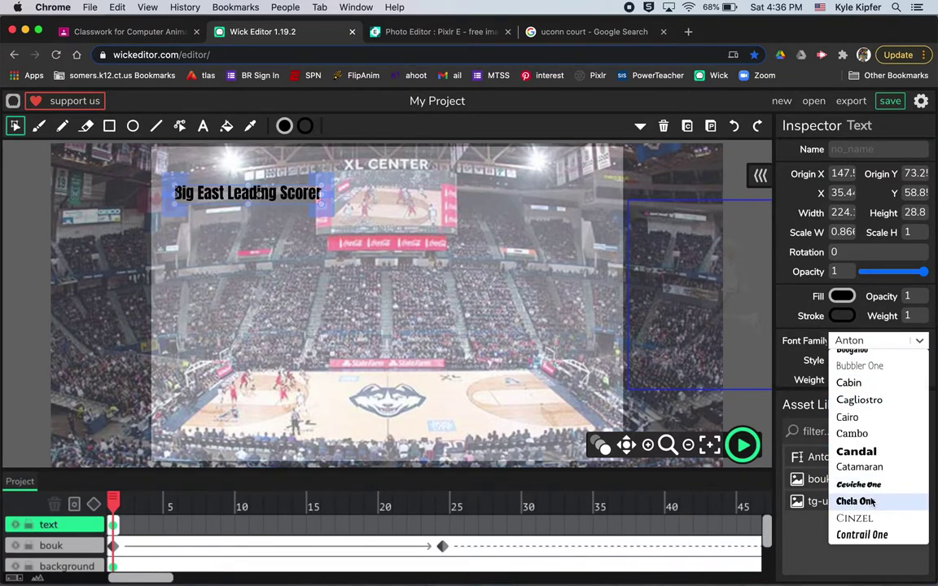
scroll(873, 464, down, 2)
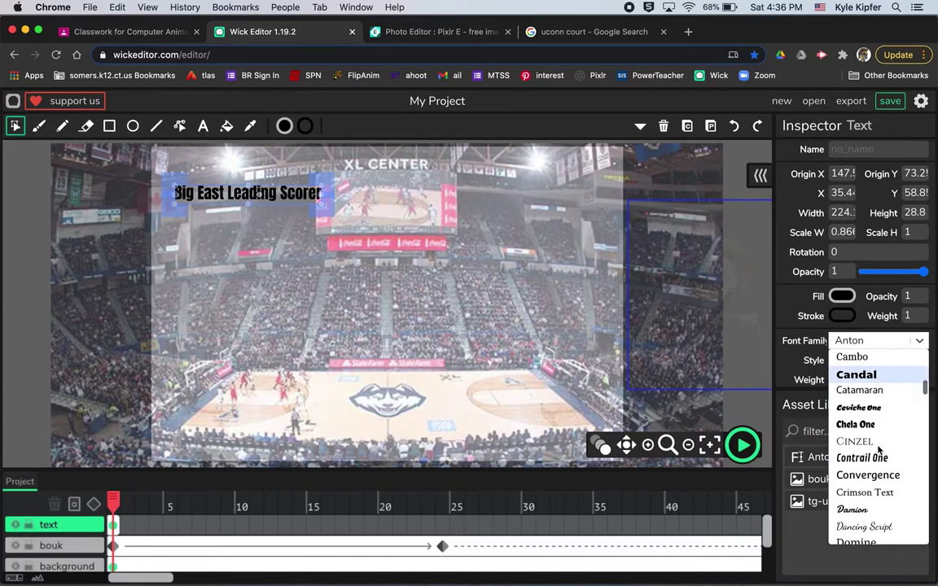
scroll(872, 426, down, 4)
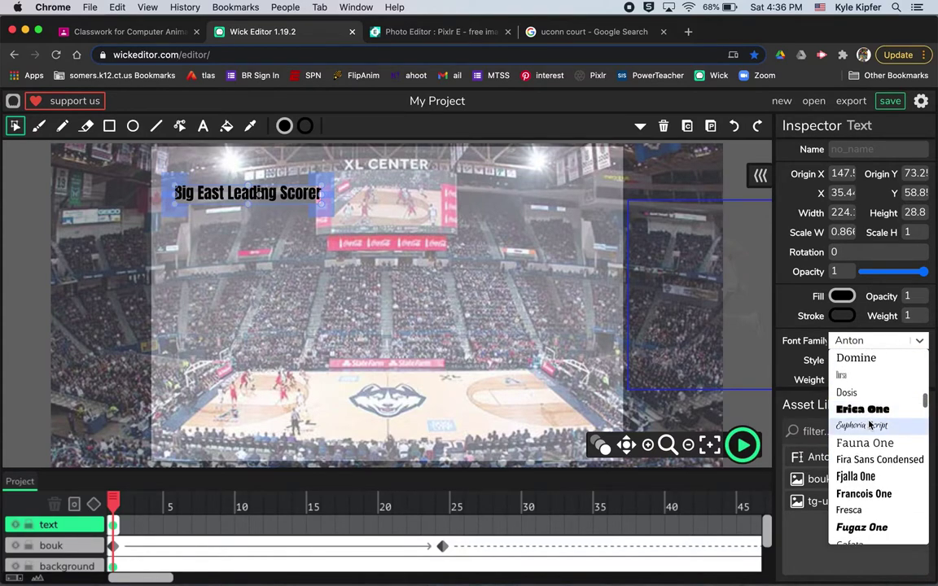
click(872, 410)
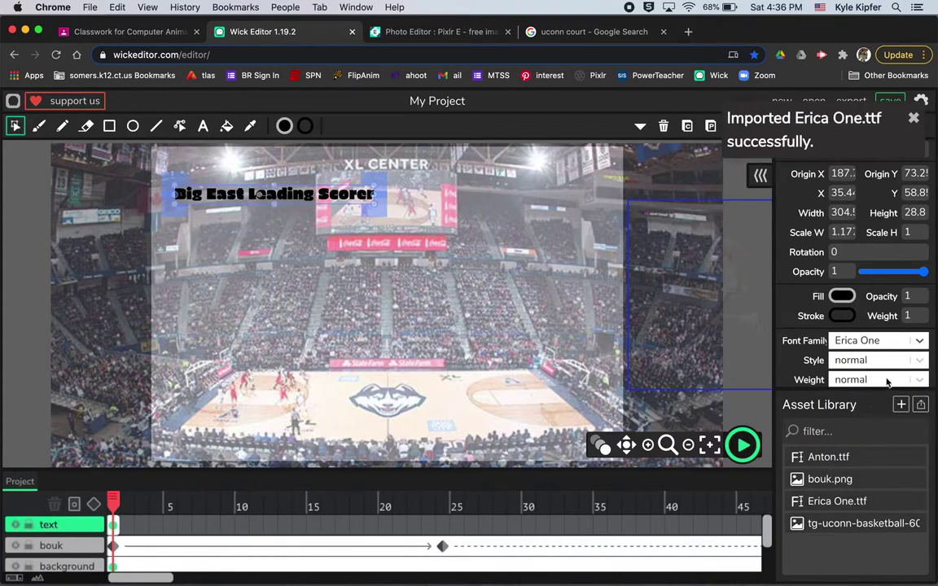
Step: Try the Poller One font on the "Big East Leading Scorer" text and return it to Erica One
click(926, 343)
scroll(862, 463, down, 8)
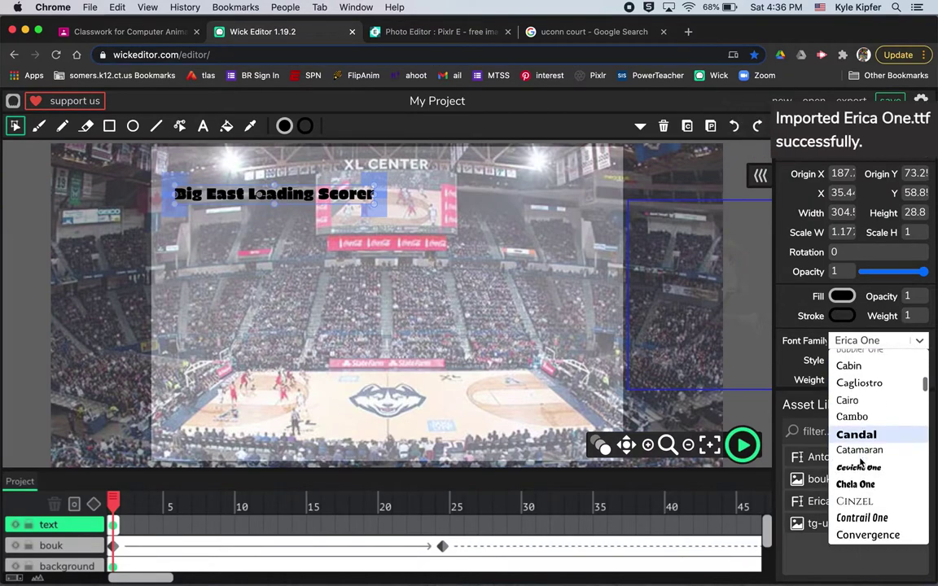
scroll(862, 462, down, 8)
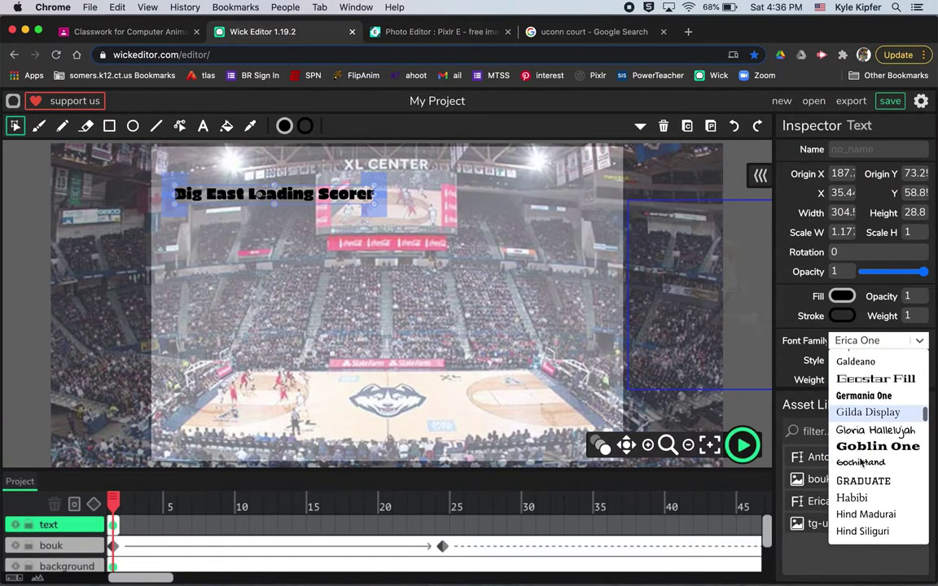
scroll(862, 462, down, 3)
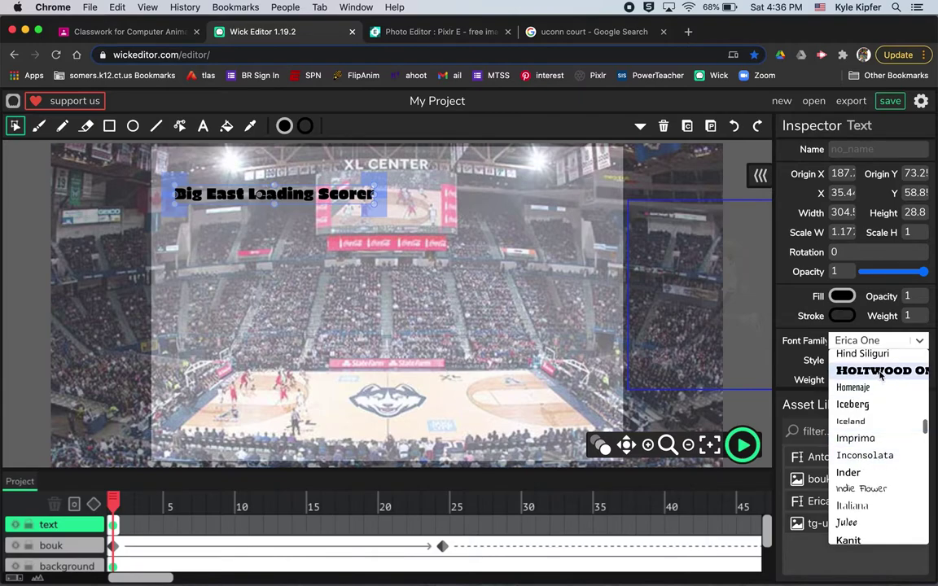
scroll(873, 460, down, 6)
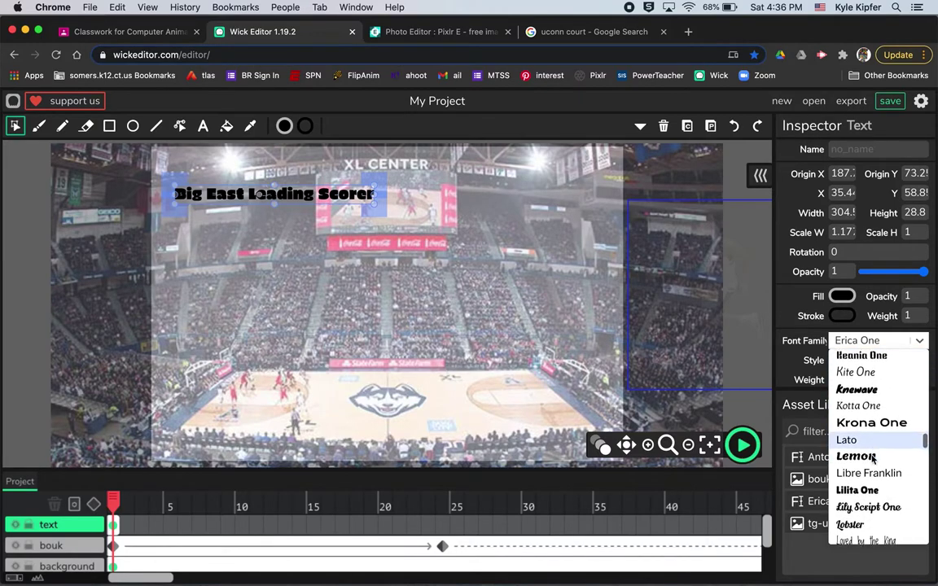
scroll(873, 460, down, 5)
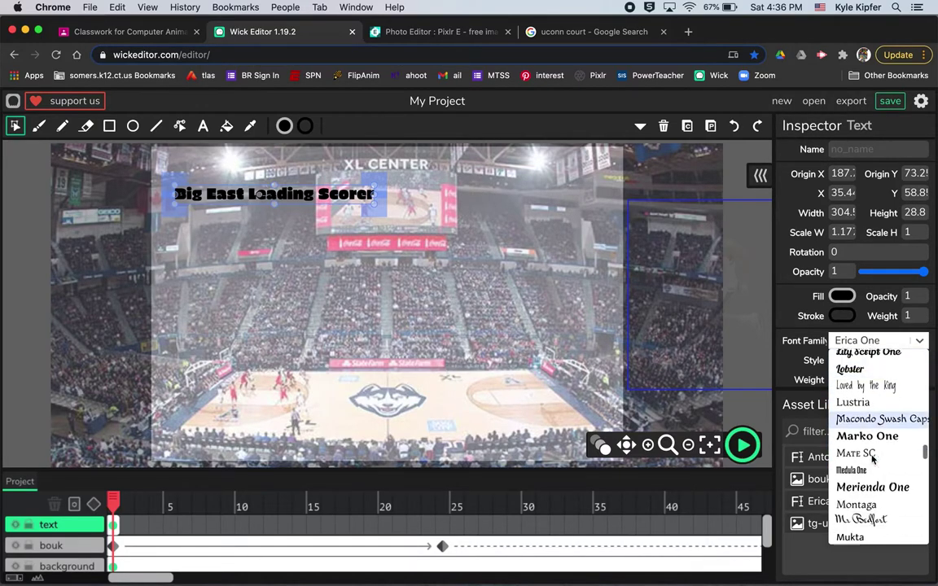
scroll(872, 460, down, 8)
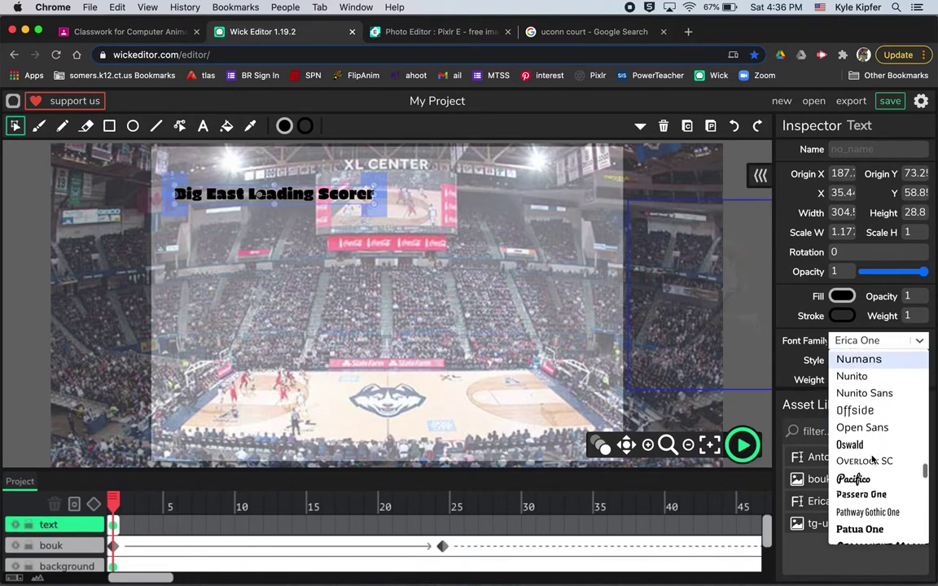
scroll(873, 461, down, 3)
scroll(873, 461, down, 3)
click(872, 459)
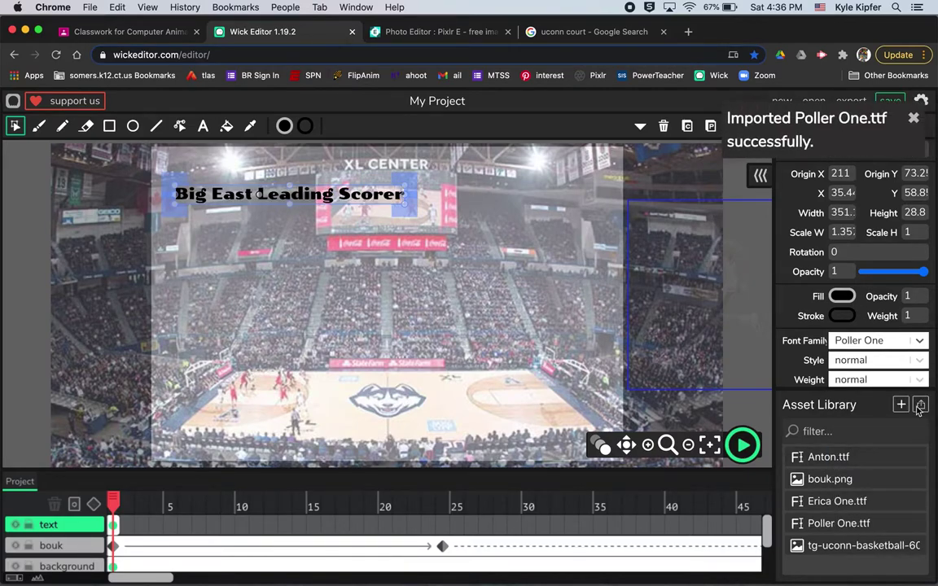
click(921, 343)
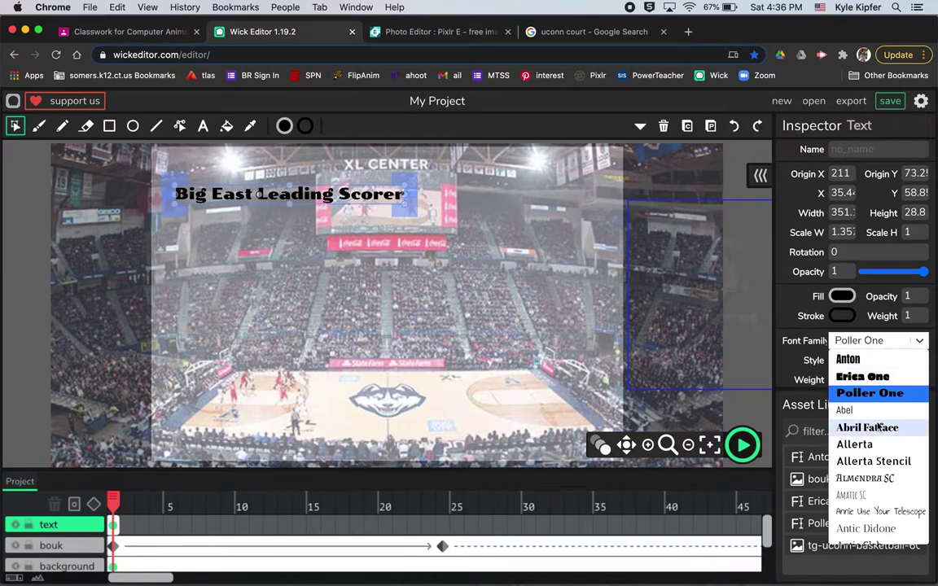
click(872, 378)
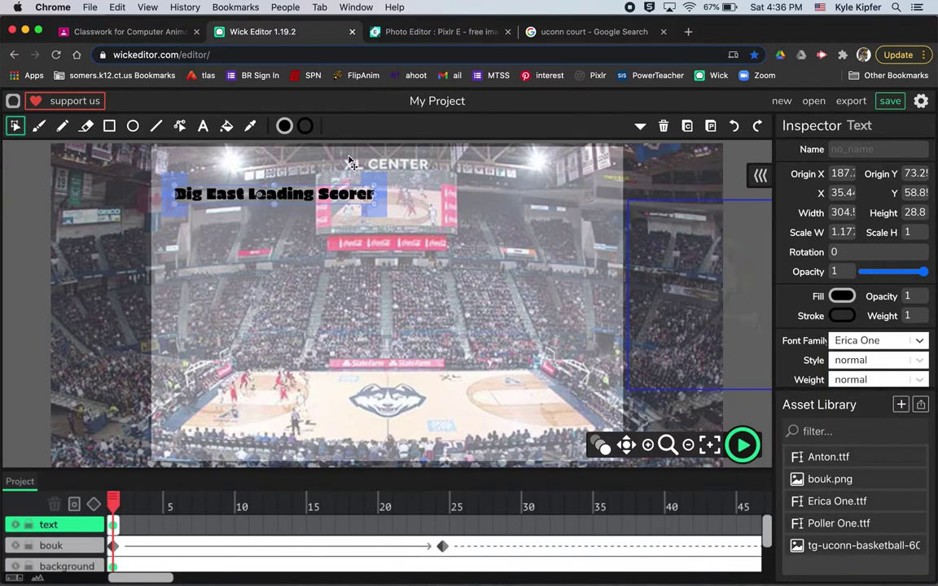
Step: Give the "Big East Leading Scorer" text a red D0021B fill and a white FFFFFF stroke
click(26, 223)
click(316, 202)
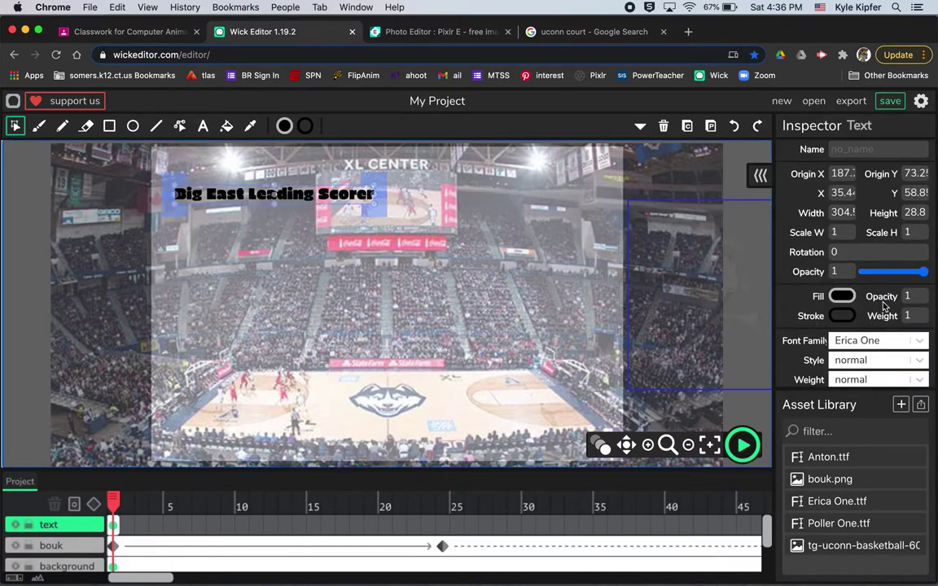
click(843, 297)
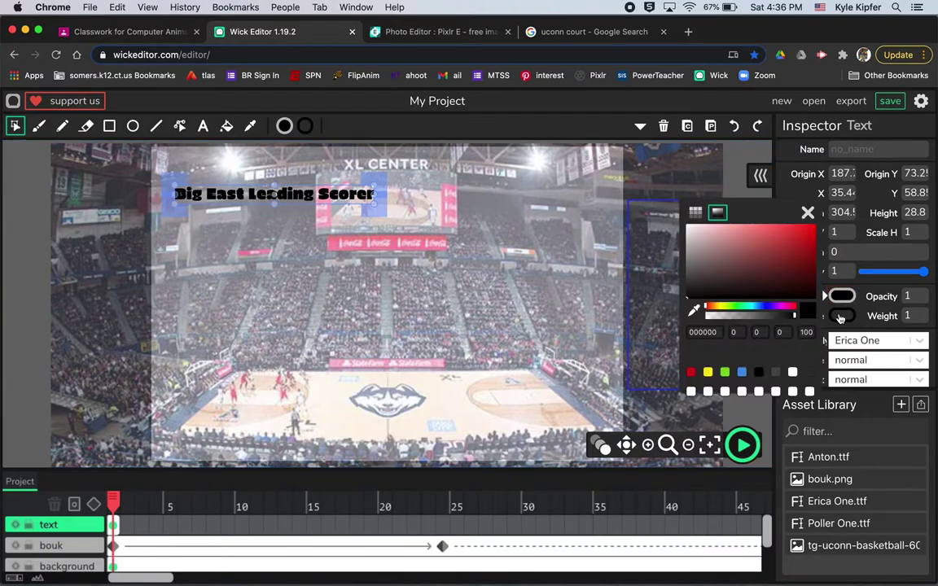
click(691, 373)
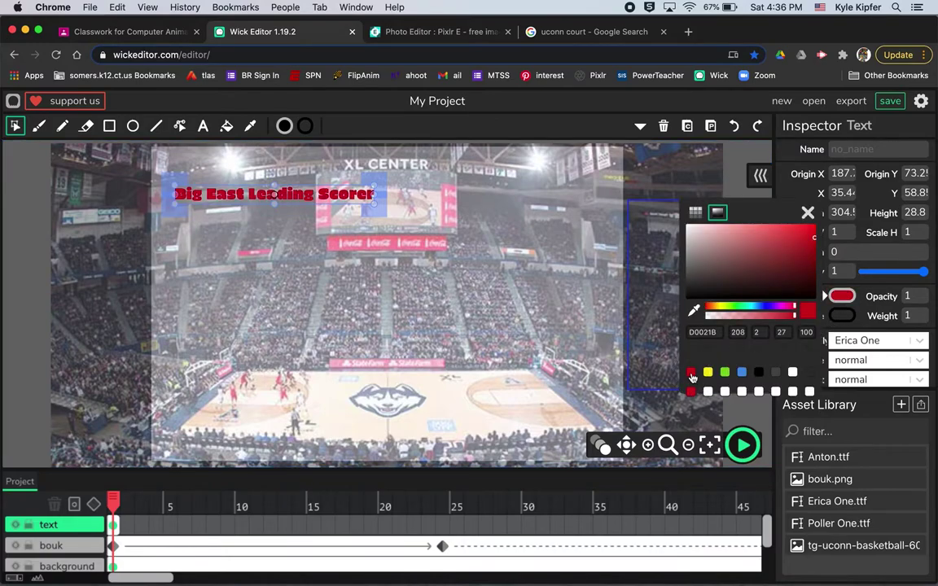
click(848, 317)
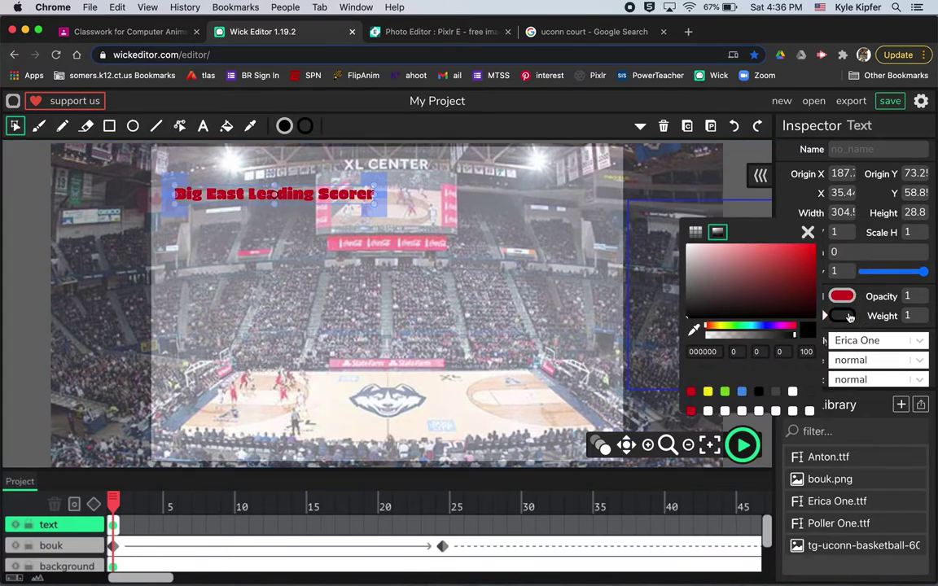
click(793, 393)
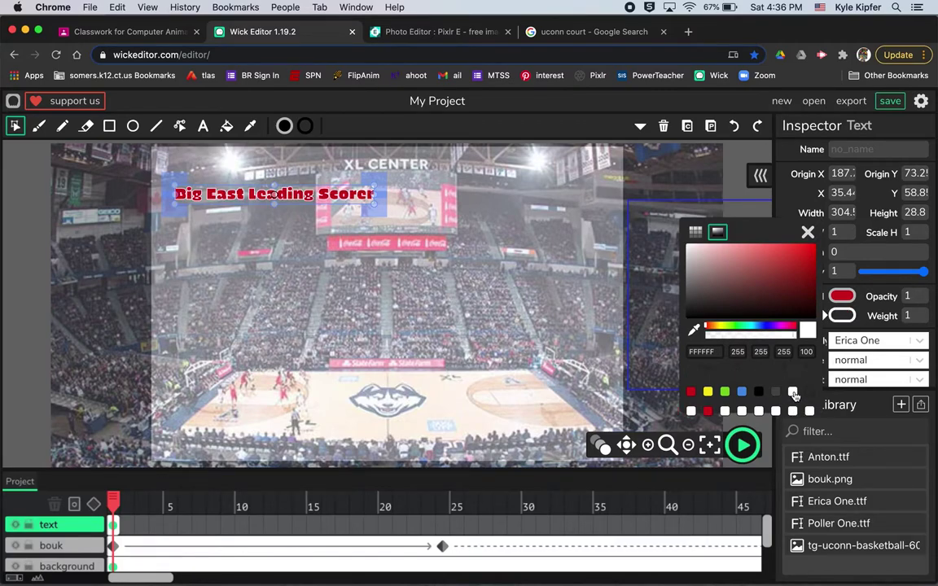
click(809, 233)
Step: Enlarge the headline text to about 416 wide by 57 high and move it off the stage's left side
drag(373, 204, 410, 214)
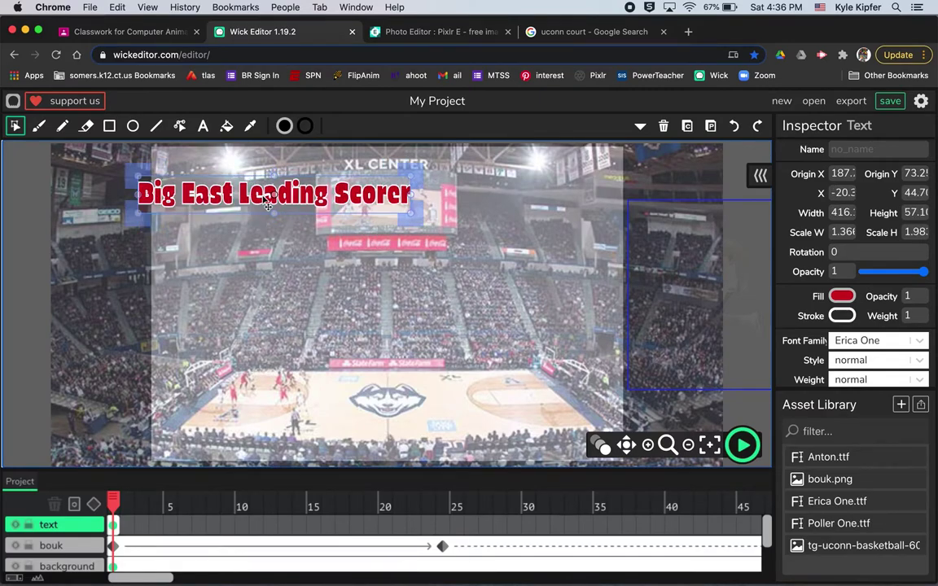
drag(266, 207, 305, 201)
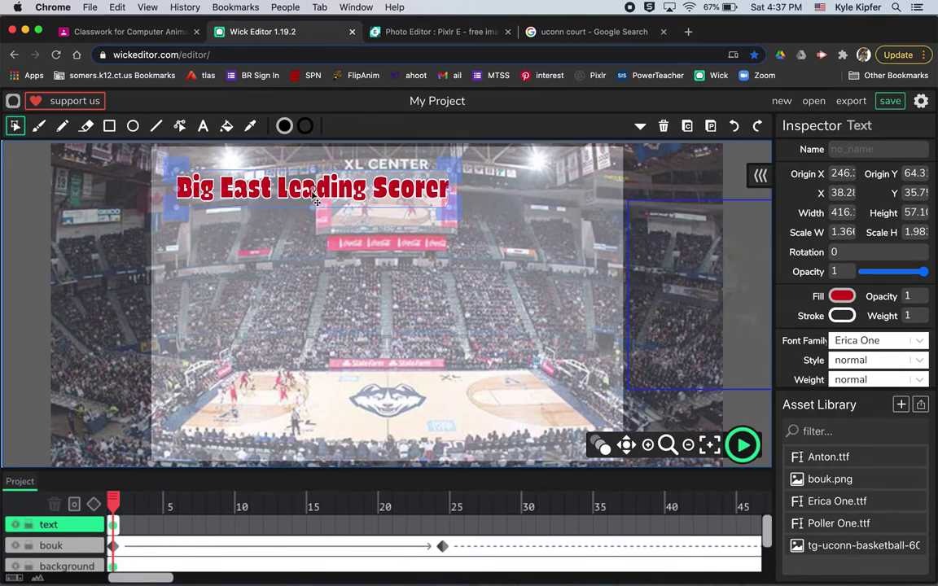
drag(326, 203, 7, 214)
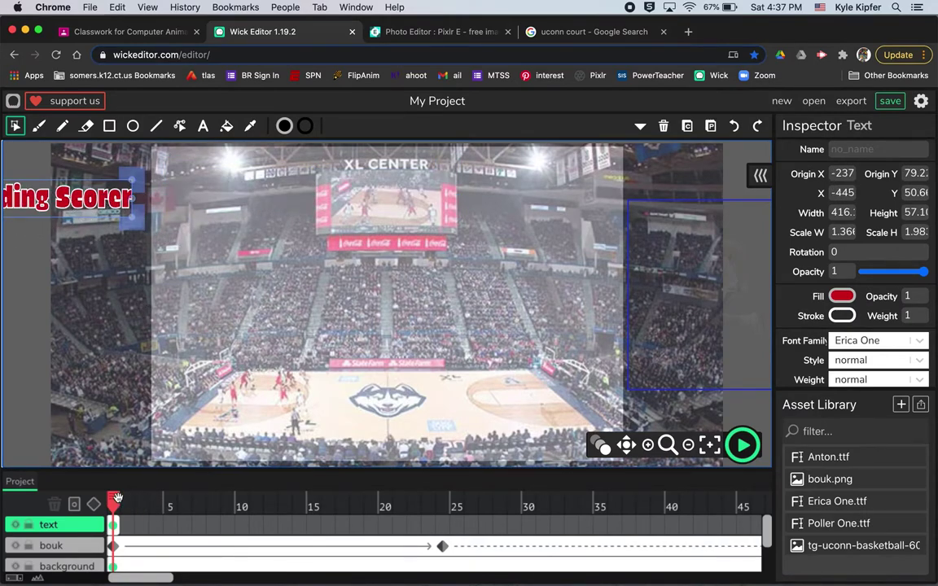
Step: Extend the text layer's frame to a length of 59 and add a tween to it at frame 19
drag(118, 525, 655, 528)
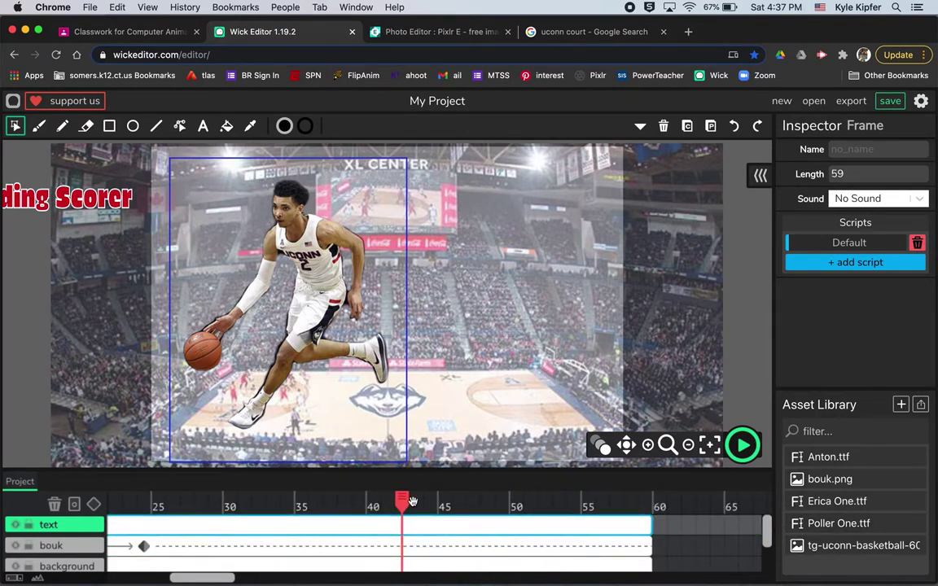
drag(403, 502, 13, 496)
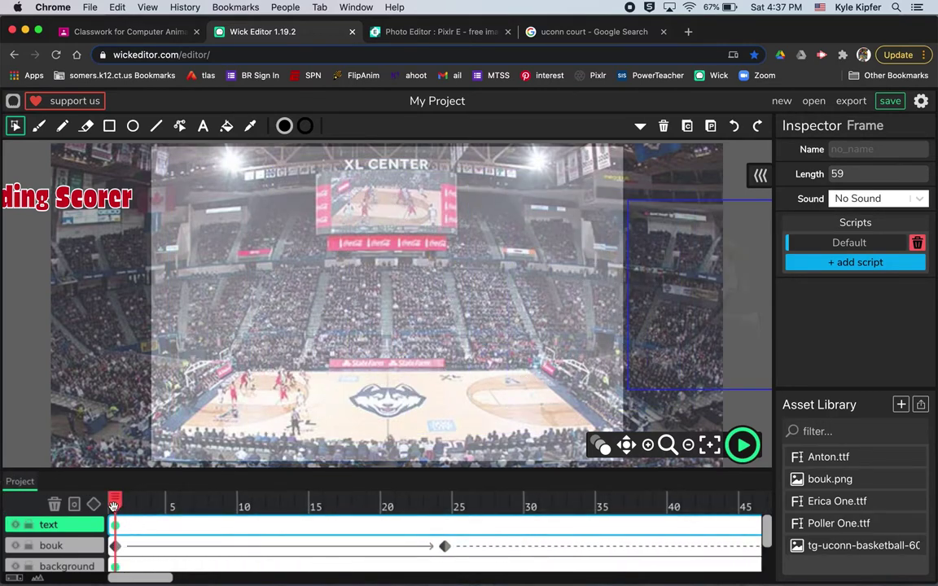
drag(115, 502, 373, 498)
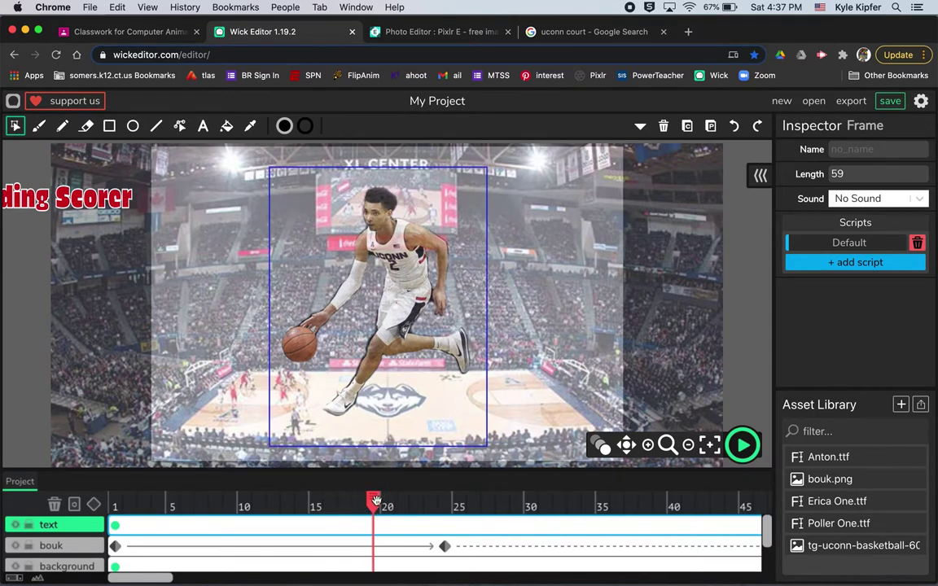
click(92, 505)
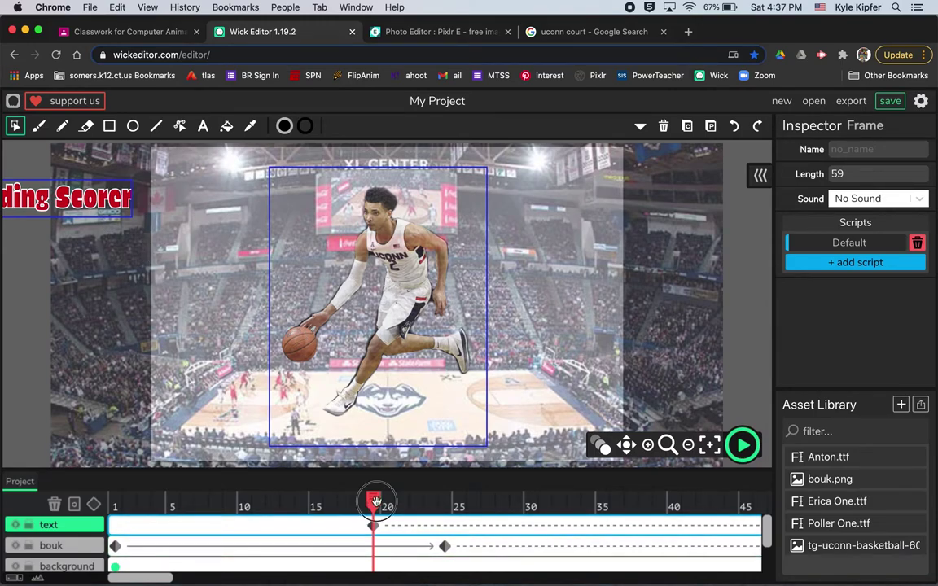
Step: At frame 39 of the text layer, move the headline onto the stage to the right of the player's head
click(516, 498)
drag(558, 490, 663, 491)
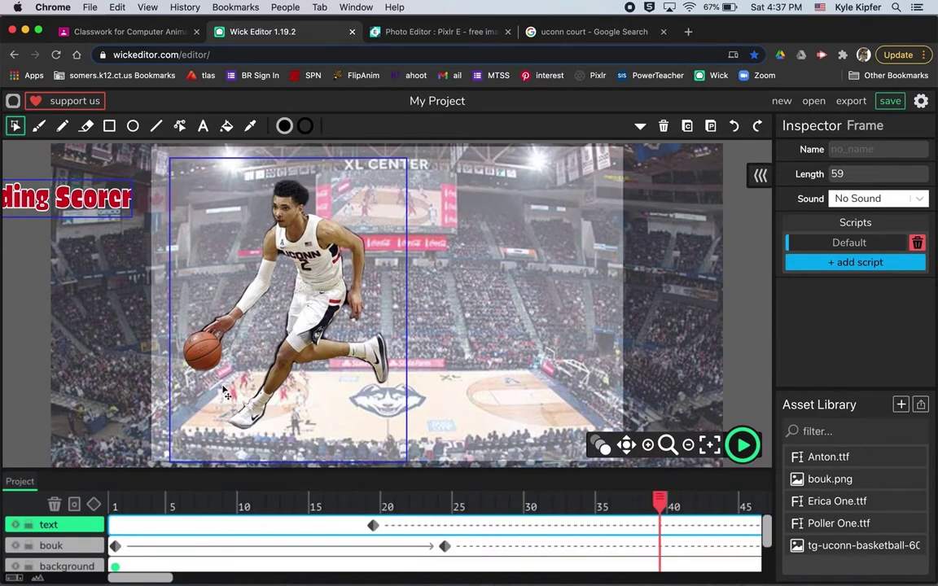
drag(68, 210, 541, 225)
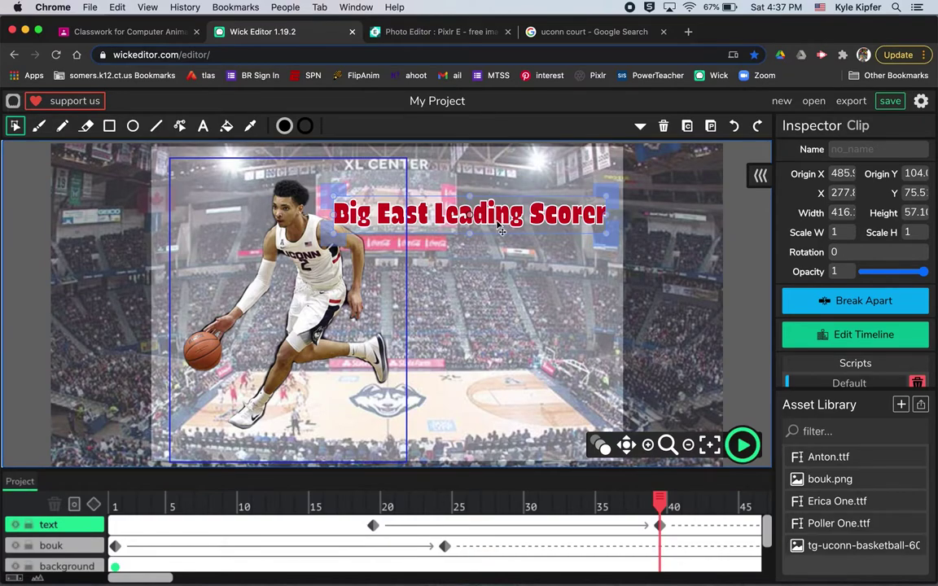
mouse_move(660, 501)
mouse_down()
mouse_move(329, 507)
mouse_move(664, 483)
mouse_up()
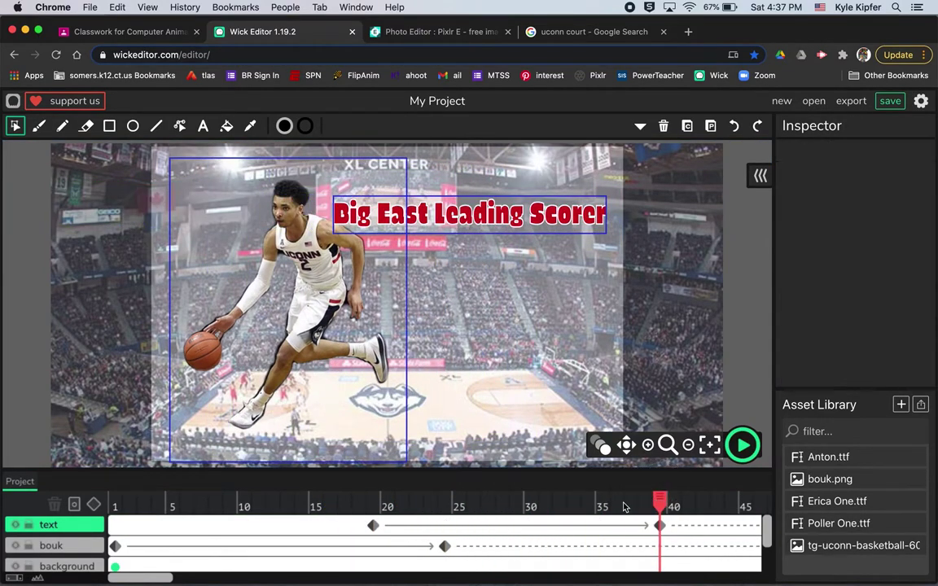
Step: Set the text tween at frame 19 to 1 full rotation and preview the animation
click(373, 528)
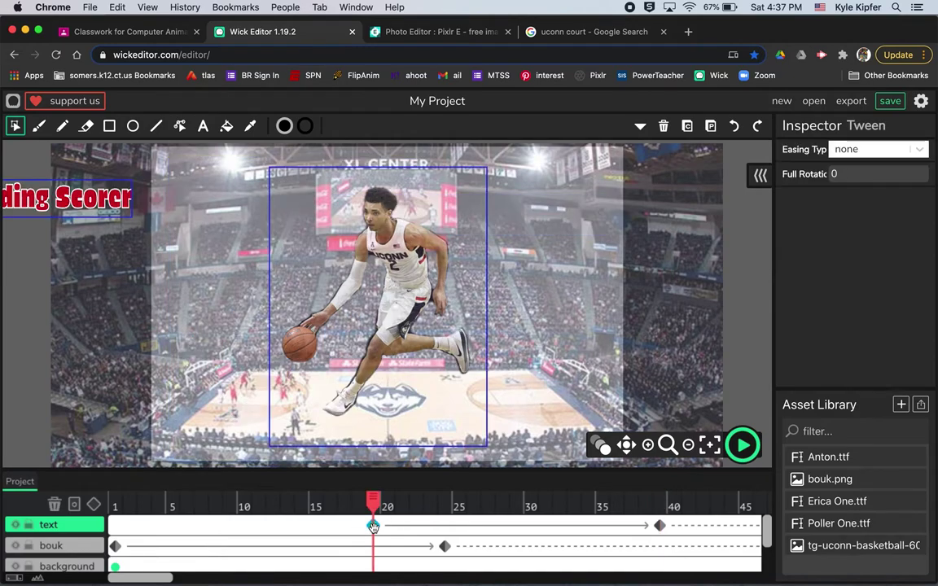
click(847, 174)
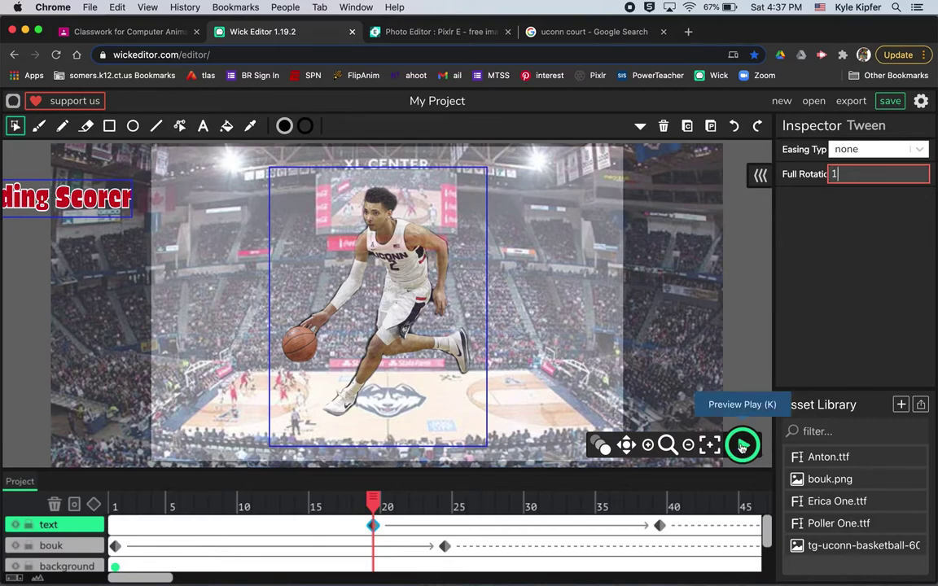
click(741, 446)
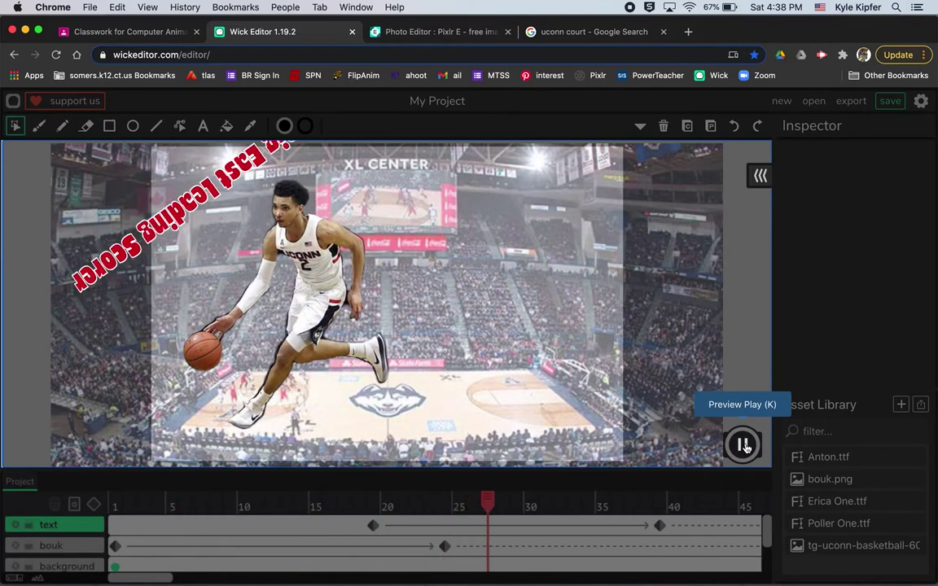
click(744, 445)
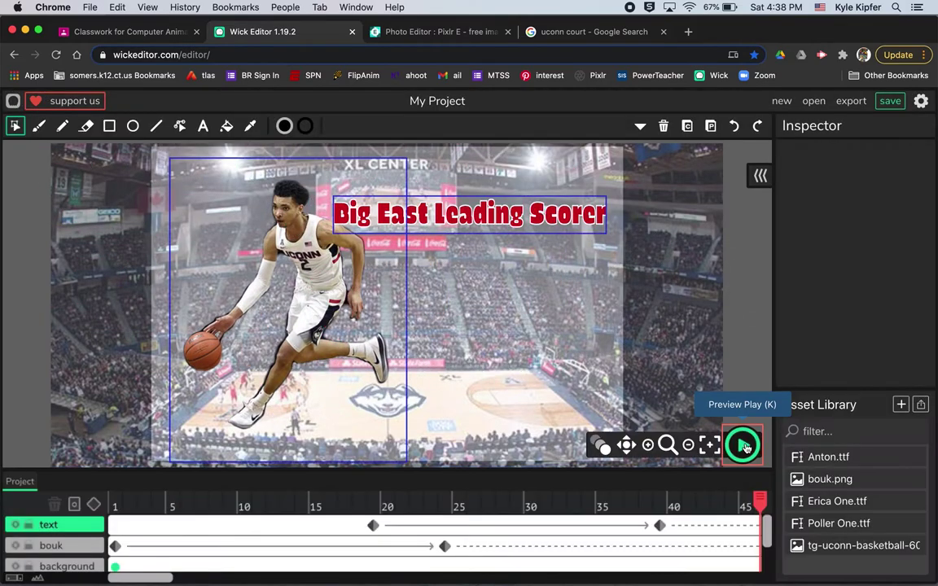
Step: Add a text tween at frame 42 and enlarge the headline there to a scale of about 1.06
drag(763, 500, 464, 505)
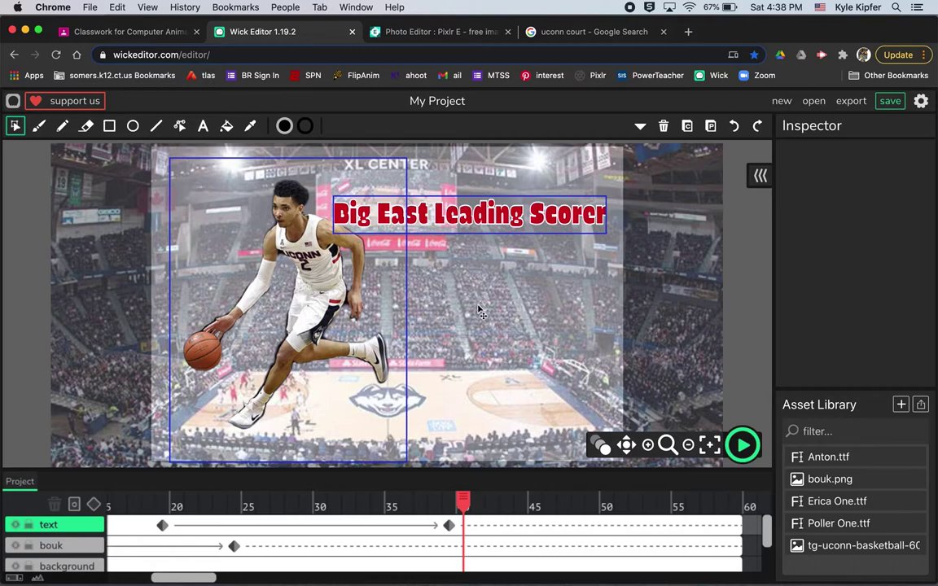
drag(464, 504, 490, 500)
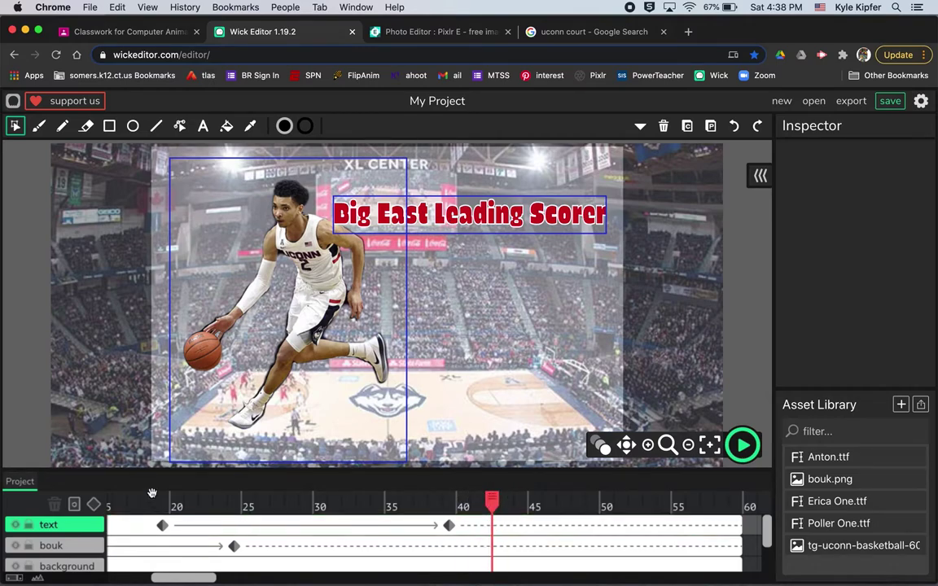
click(95, 506)
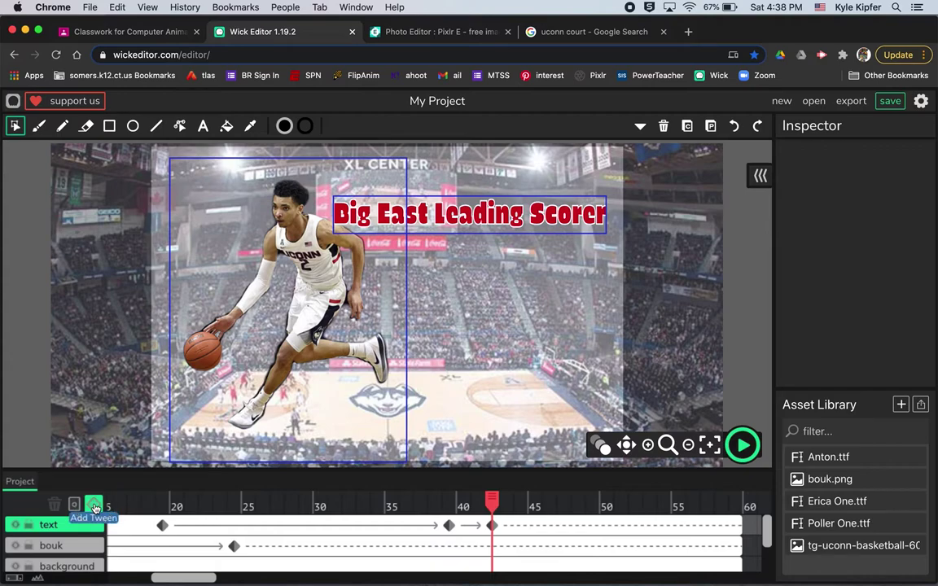
click(501, 226)
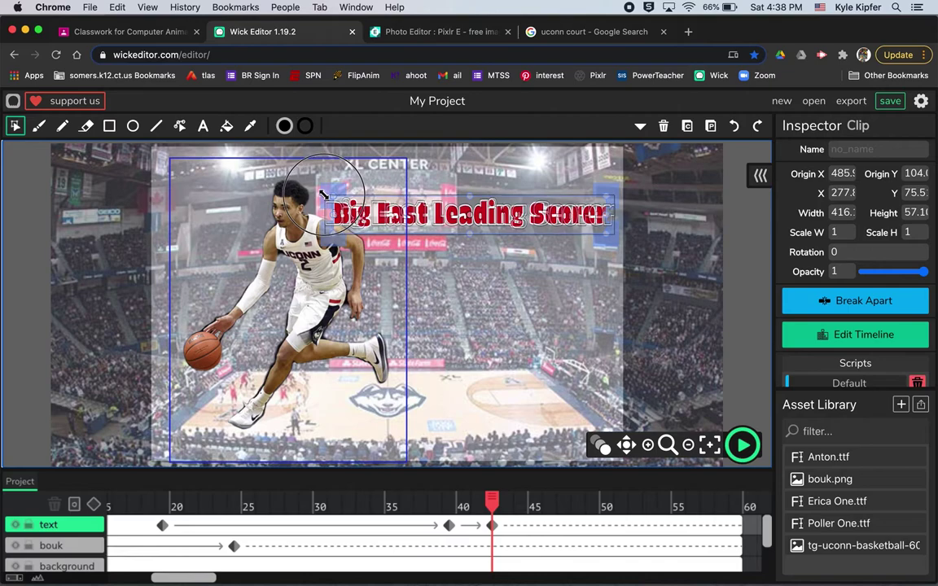
drag(323, 194, 323, 194)
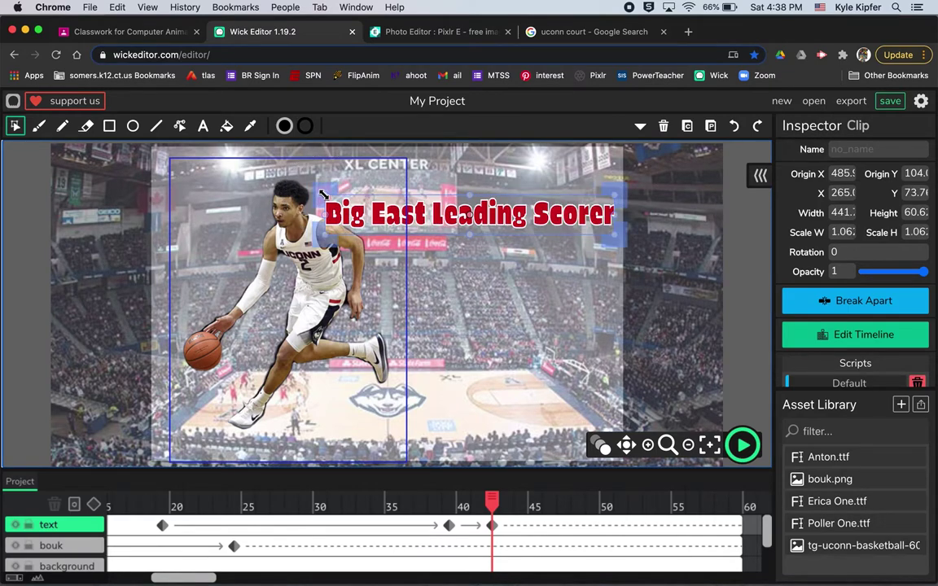
Step: Add a text tween at frame 45 and shrink the headline there to slightly below its original size
drag(509, 499, 536, 500)
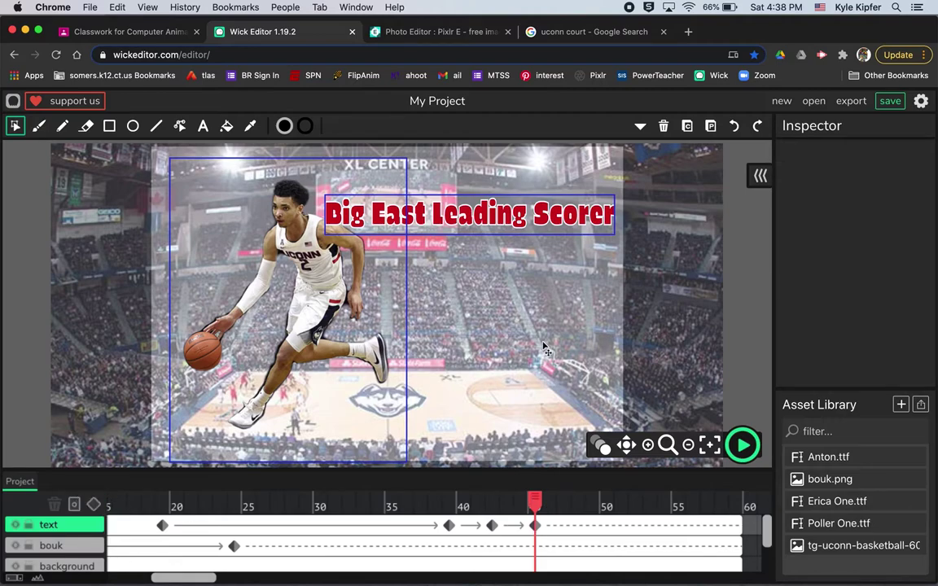
click(476, 224)
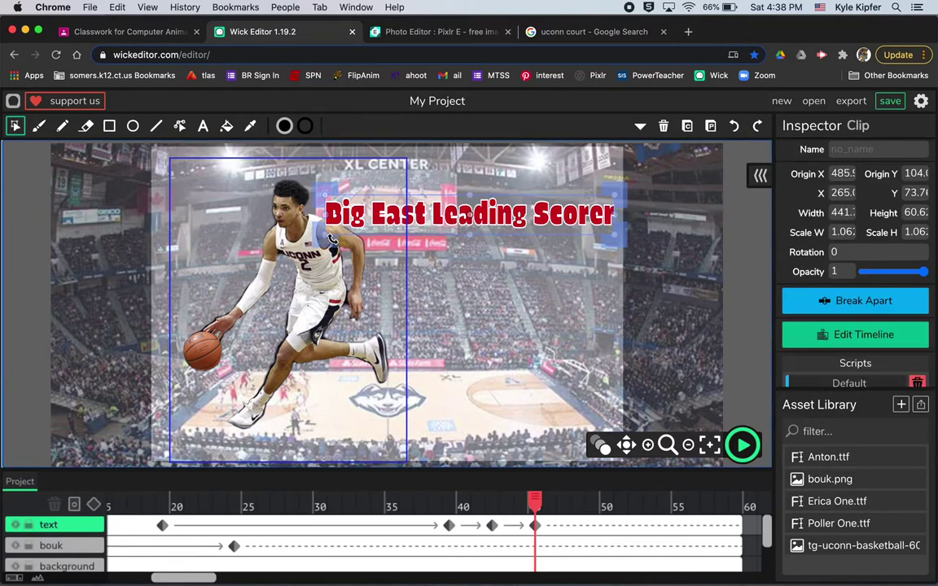
mouse_move(329, 237)
mouse_down()
mouse_move(277, 240)
mouse_move(359, 204)
mouse_move(340, 232)
mouse_up()
Step: Add a text tween at frame 48 and enlarge the headline there to a scale of about 1.04
drag(535, 500, 577, 499)
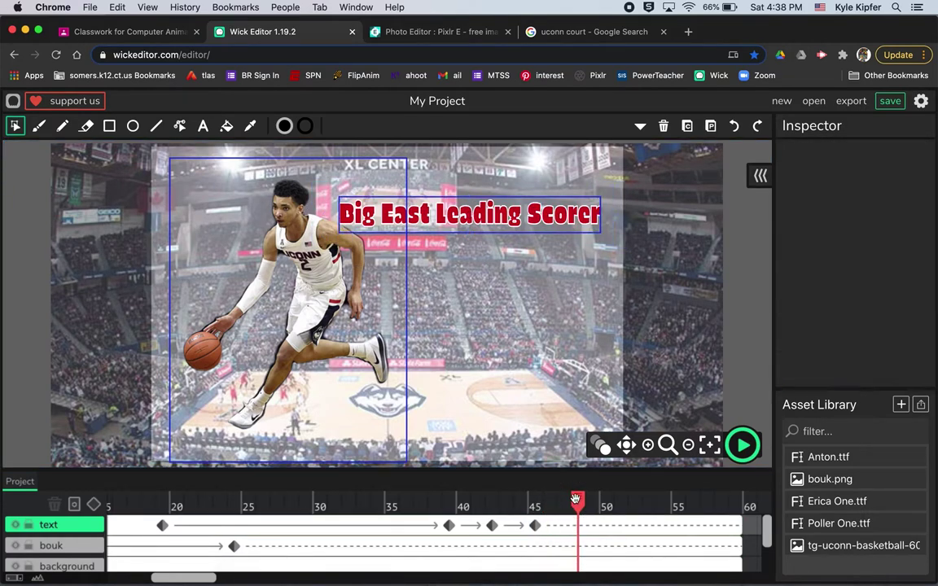
click(93, 505)
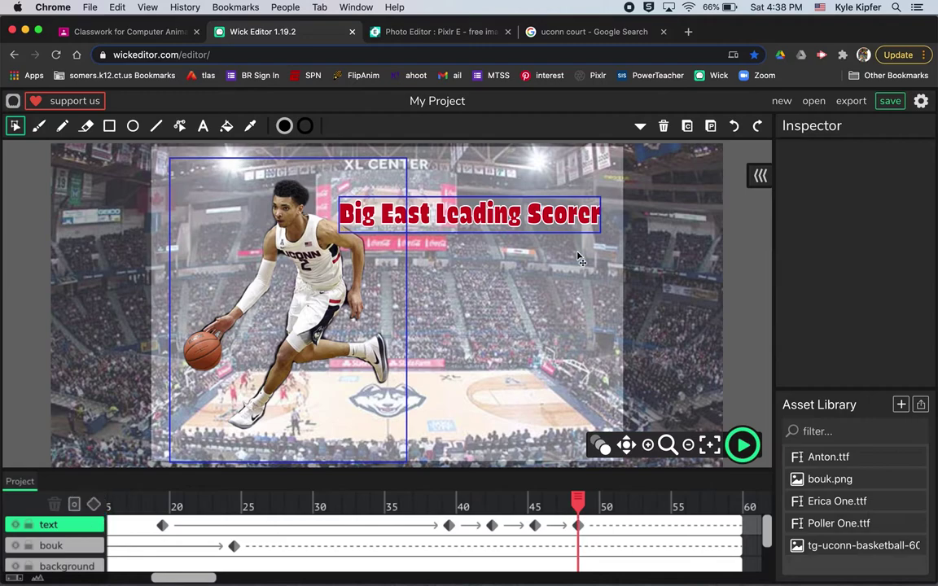
click(493, 218)
drag(348, 240, 330, 237)
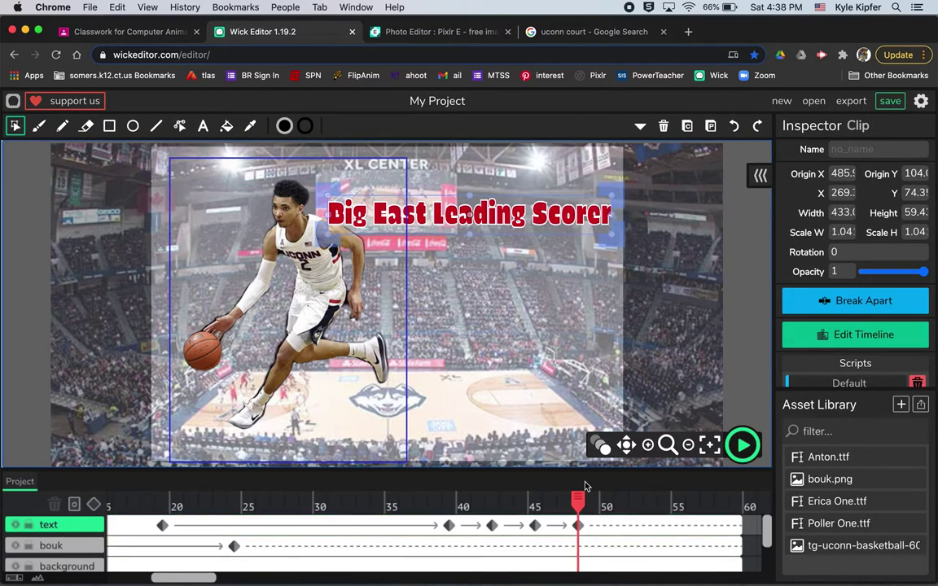
Step: Add a text tween at frame 51 and shrink the headline there to a scale of about 0.97
drag(582, 500, 620, 501)
click(93, 505)
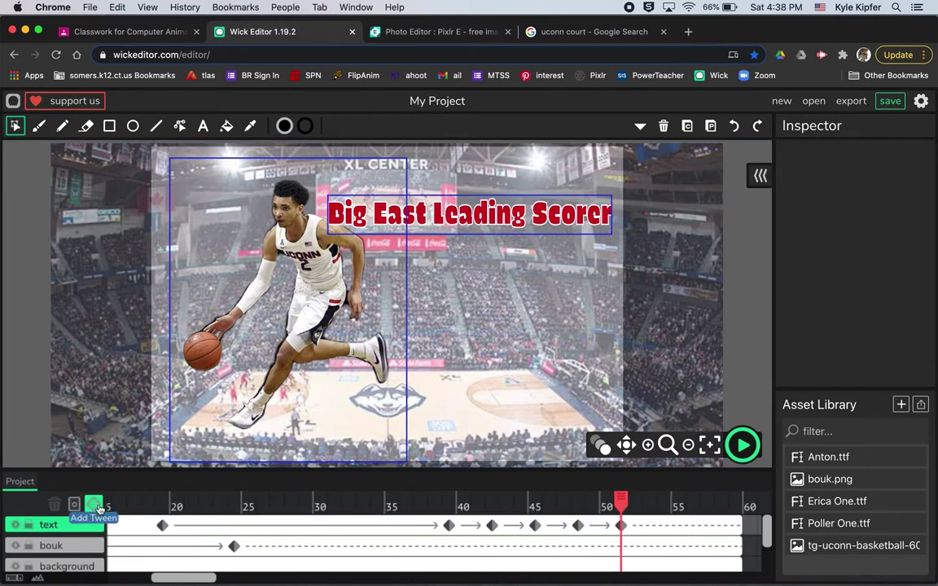
click(457, 228)
drag(326, 236, 340, 230)
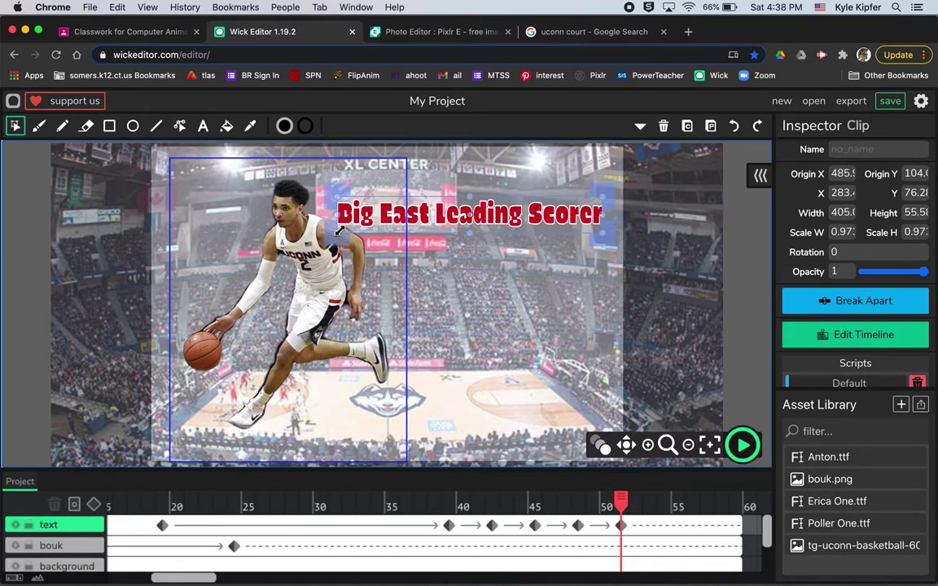
click(747, 259)
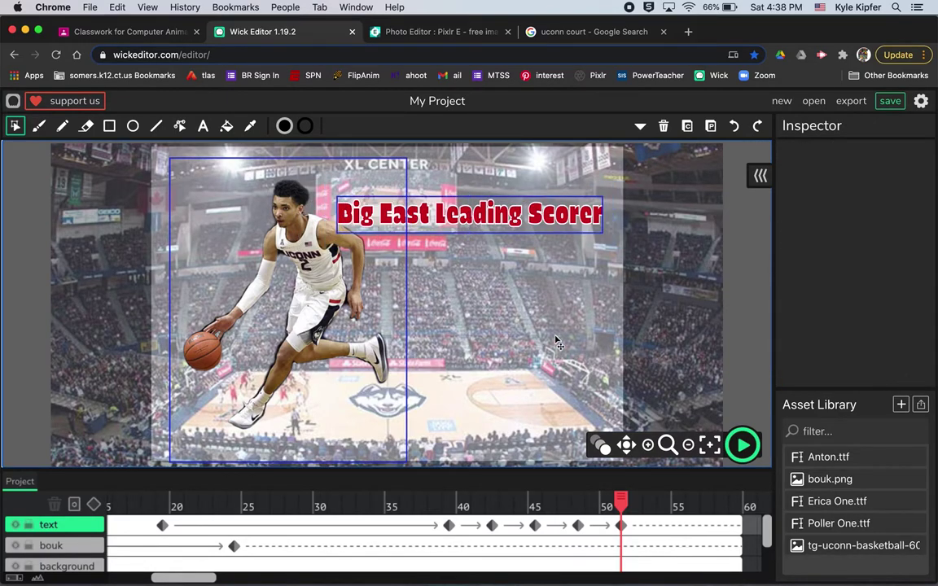
Step: Preview the animation to check the headline's spin and pulsing, and stop playback
click(743, 446)
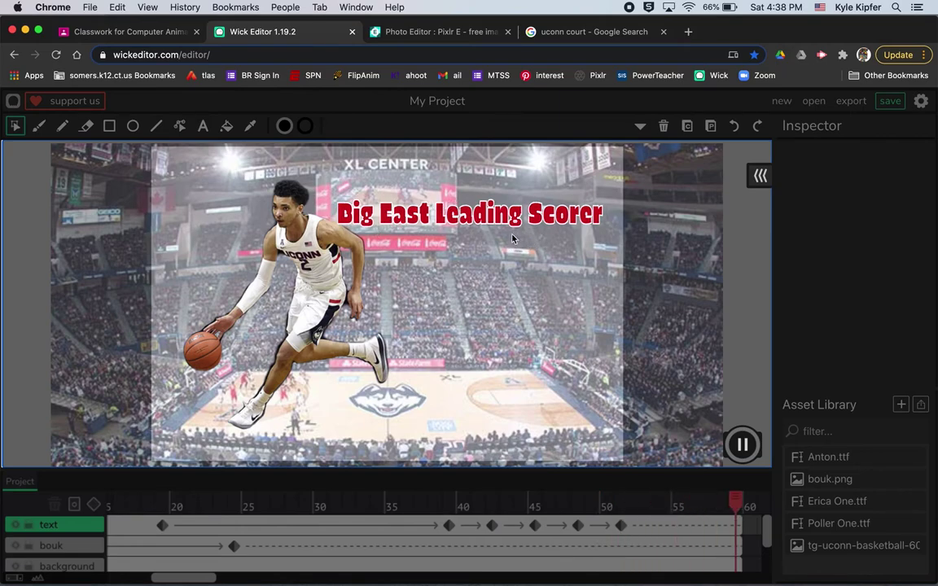
click(744, 445)
click(154, 544)
click(276, 463)
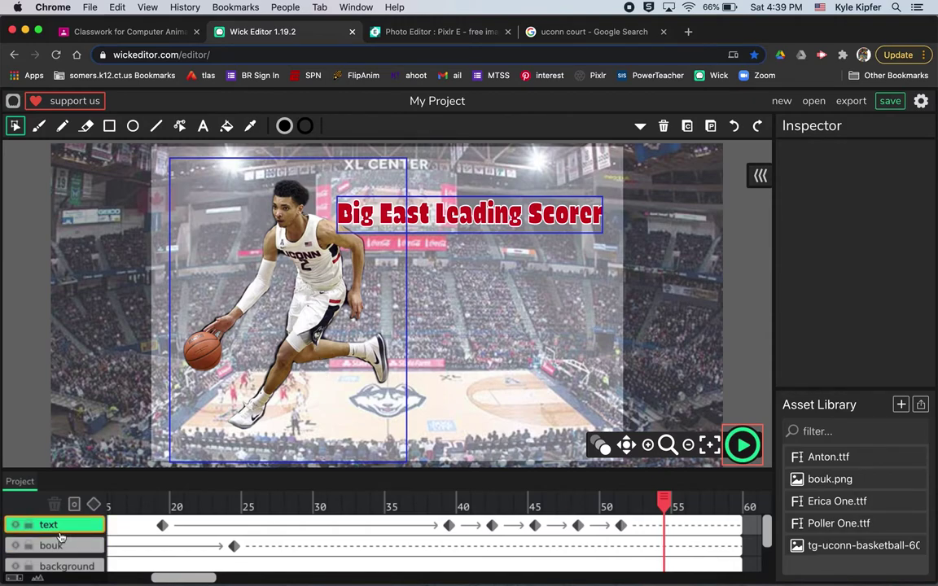
Step: Add a new layer and place it between the text and bouk layers
scroll(59, 544, down, 2)
click(54, 559)
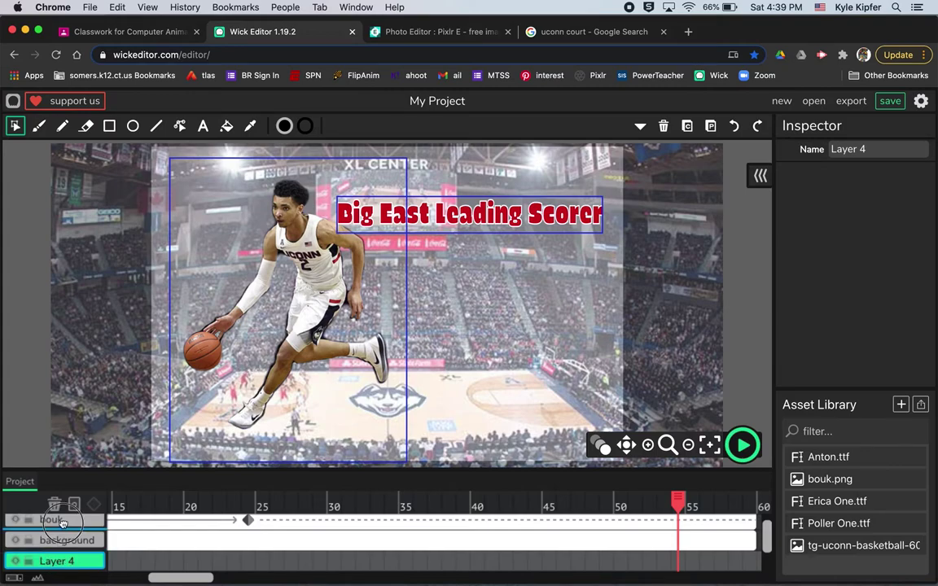
scroll(59, 509, up, 1)
scroll(59, 510, up, 1)
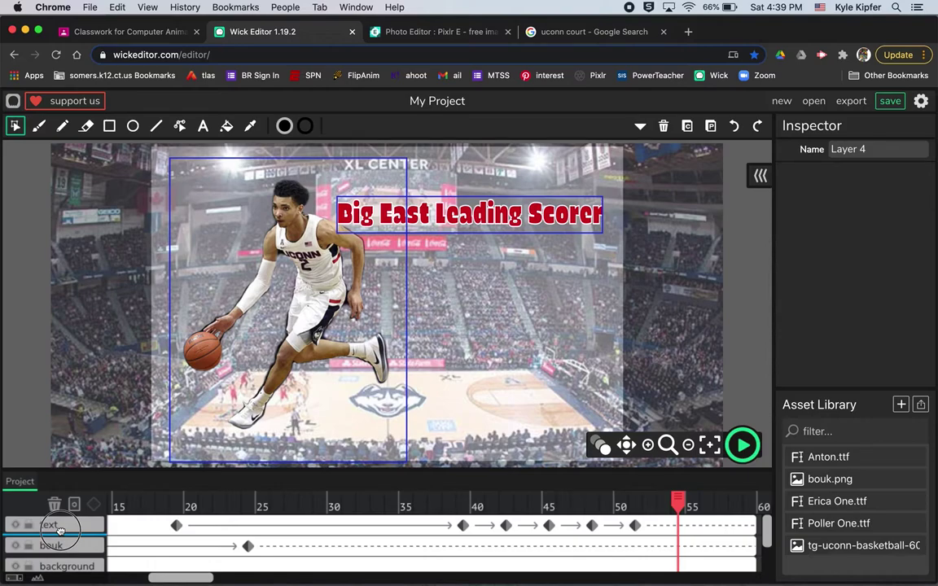
drag(59, 531, 61, 535)
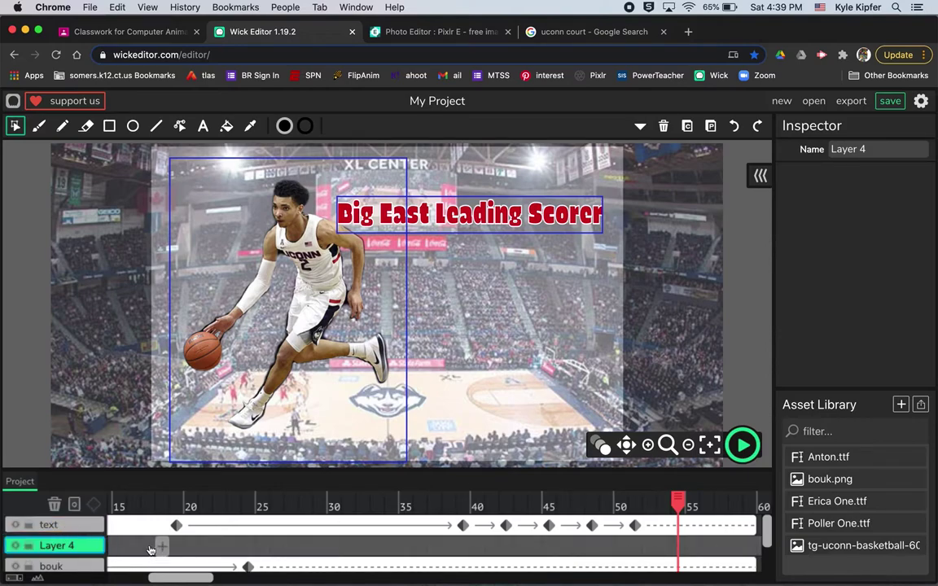
Step: Create a frame at position 1 on the new layer and rename the layer "smoke"
scroll(151, 552, left, 5)
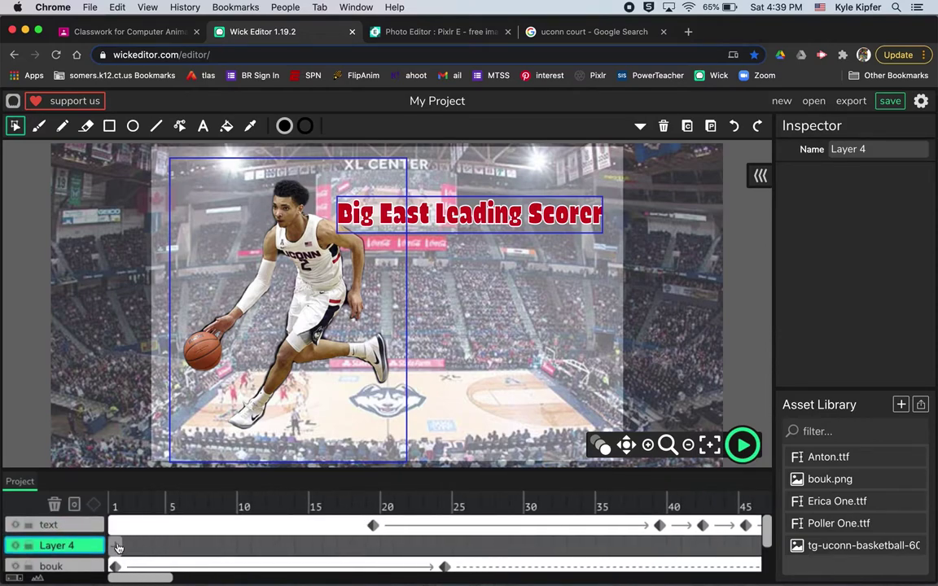
click(118, 544)
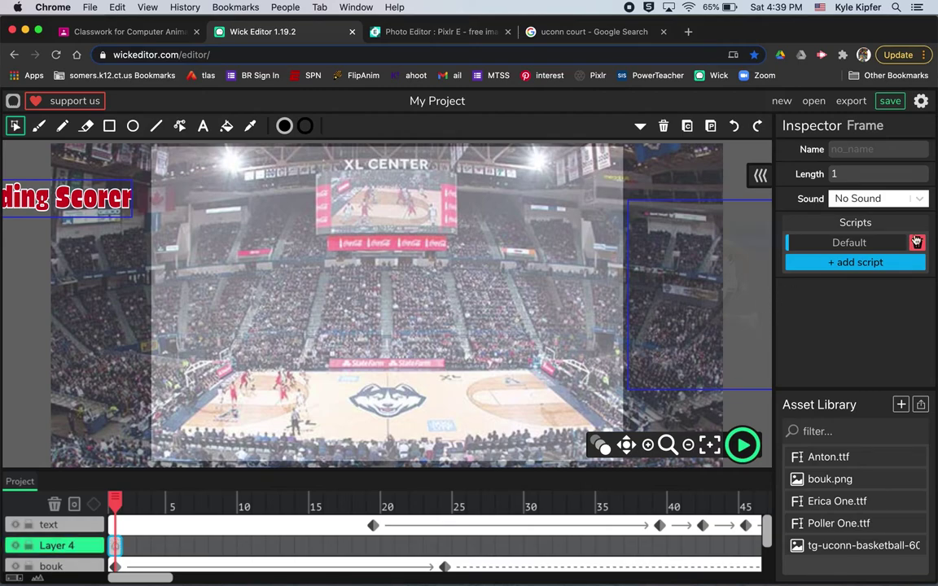
click(76, 550)
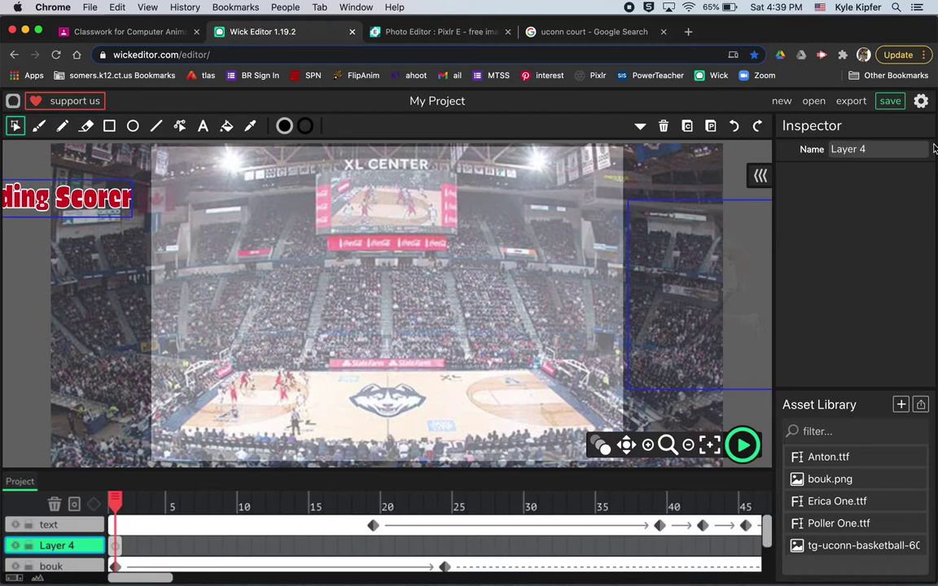
click(873, 149)
text(smoke)
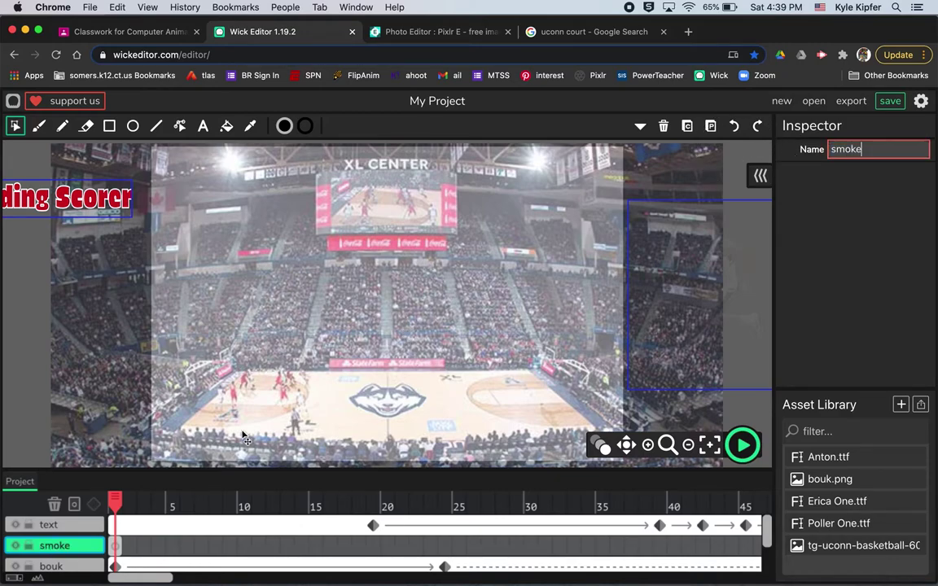
Step: Extend the smoke layer's frame to a length of 59
click(118, 546)
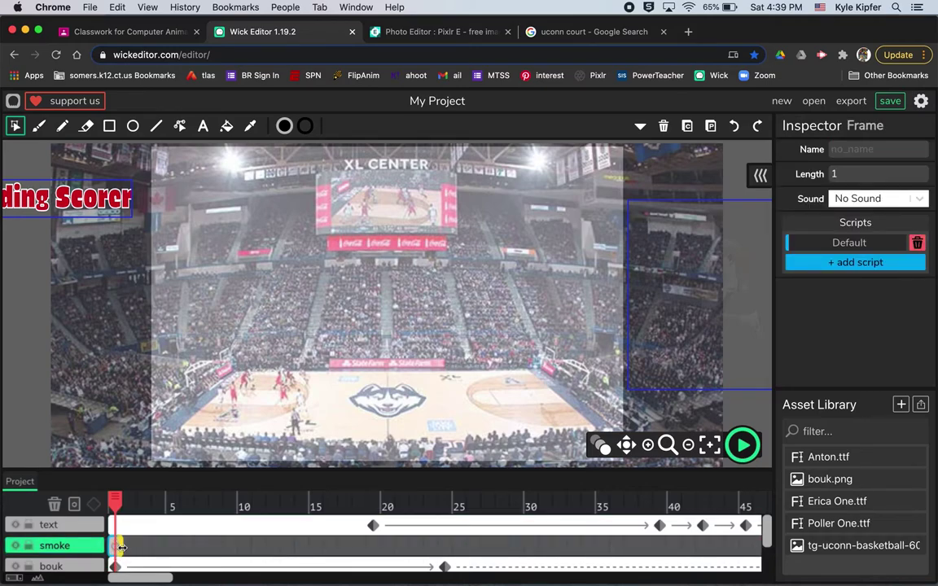
drag(121, 549, 703, 533)
click(687, 505)
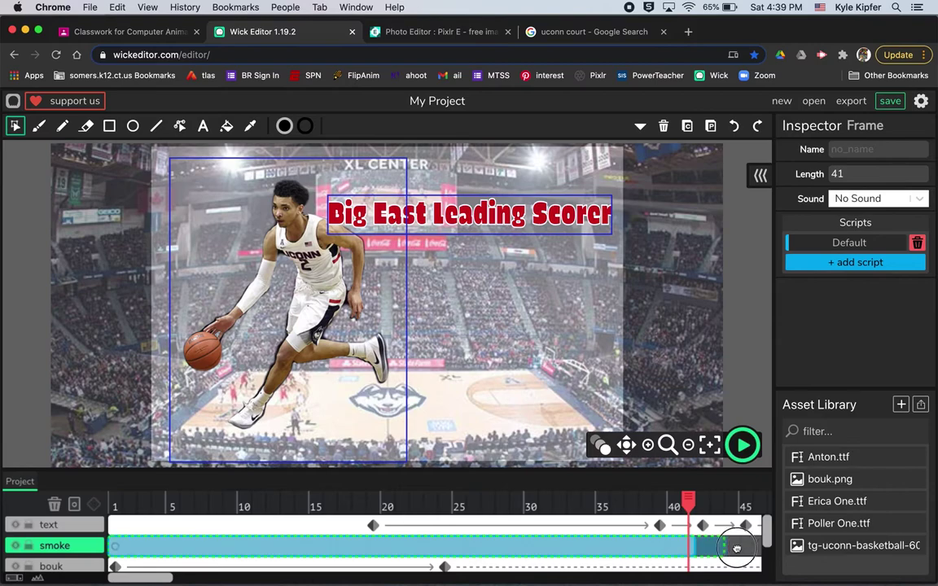
scroll(725, 542, right, 5)
drag(791, 552, 626, 544)
Step: Move the start of the smoke layer's long frame to frame 13, where the player is fading in, leaving a length of 47
drag(364, 502, 202, 502)
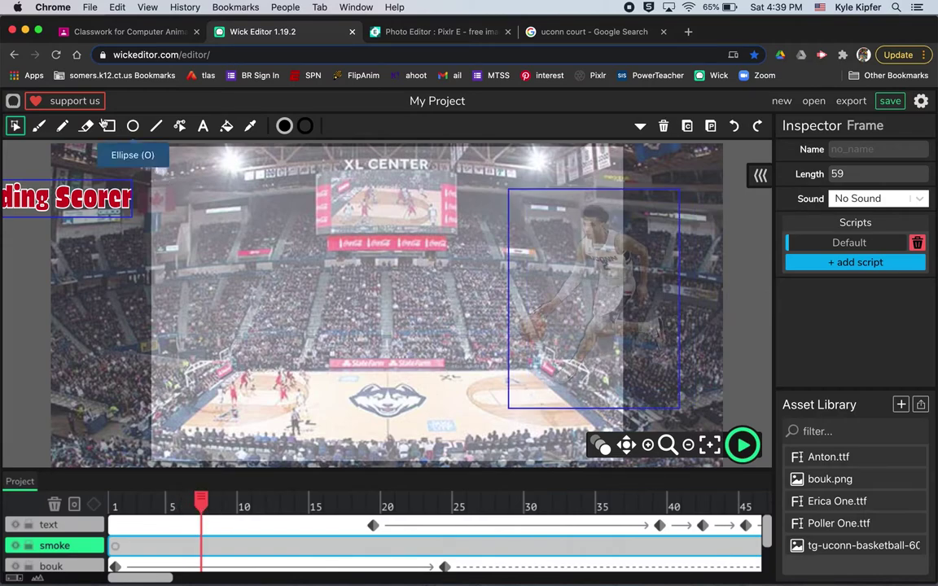
click(38, 125)
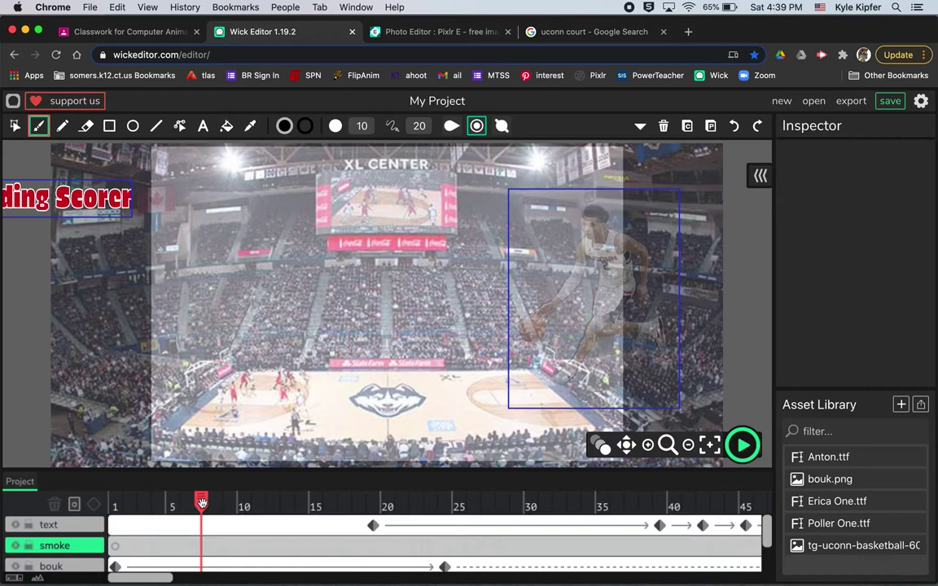
drag(202, 503, 286, 487)
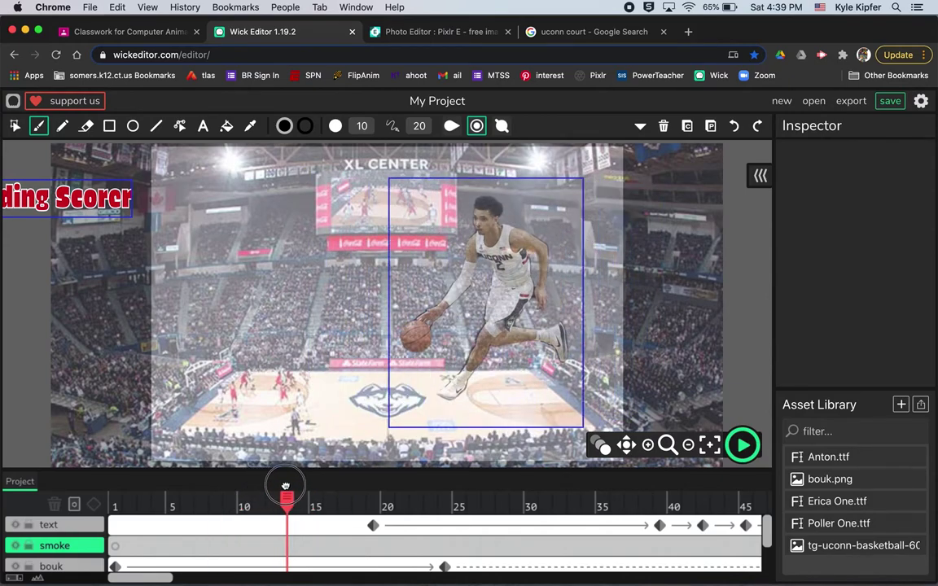
click(292, 544)
click(289, 547)
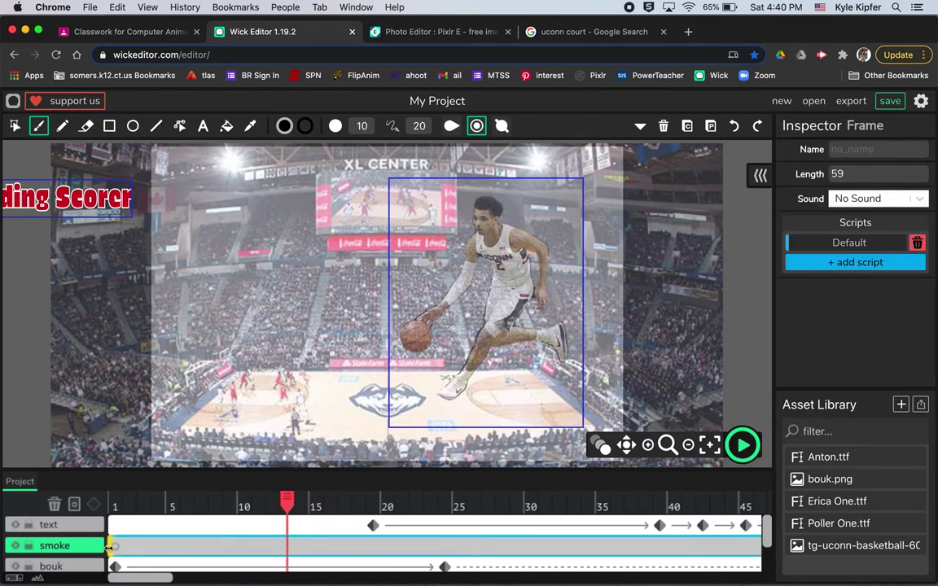
drag(112, 548, 286, 542)
click(288, 547)
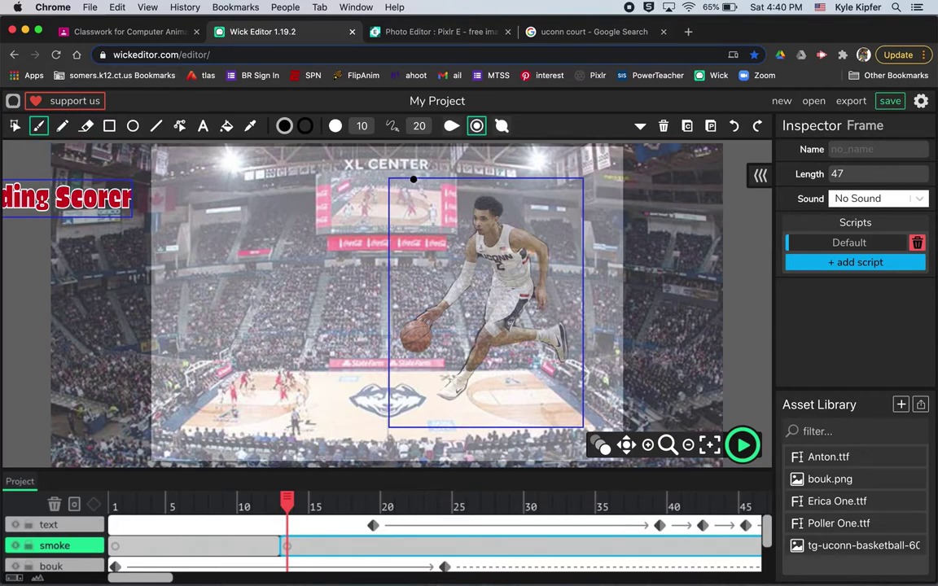
Step: Brush a white cloud outline about 94 by 46 just behind the player's rear foot at frame 13
click(284, 126)
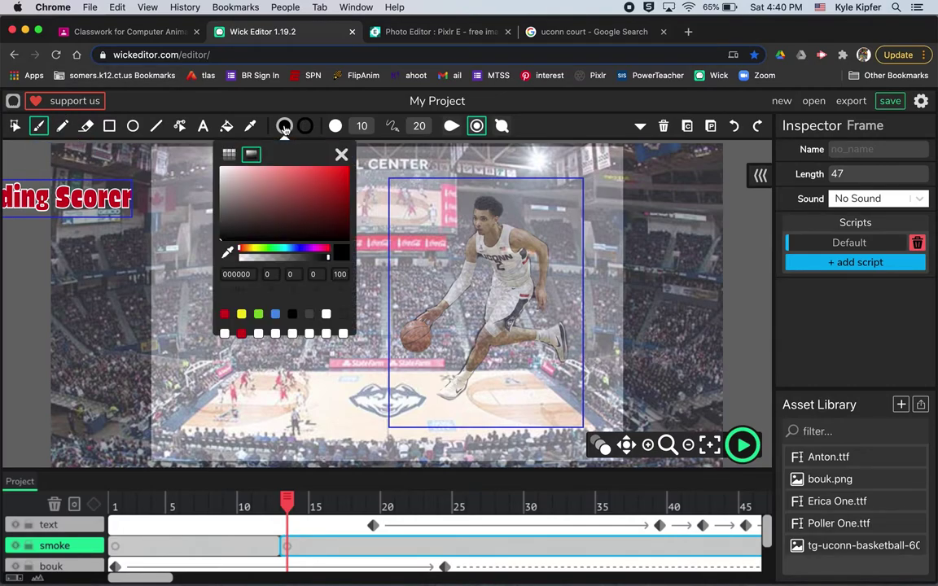
click(326, 315)
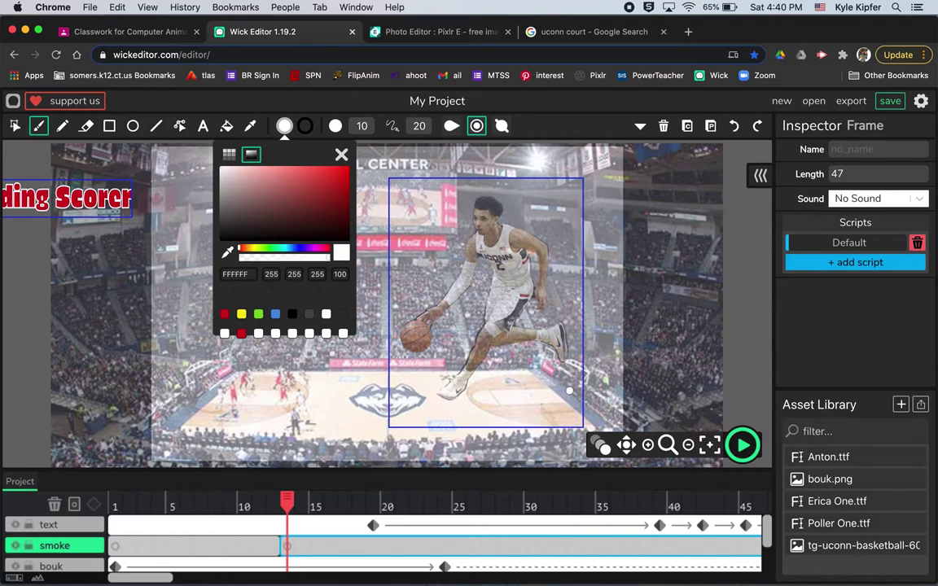
mouse_move(569, 390)
mouse_down()
mouse_move(583, 370)
mouse_move(623, 359)
mouse_move(631, 383)
mouse_move(574, 392)
mouse_up()
click(292, 206)
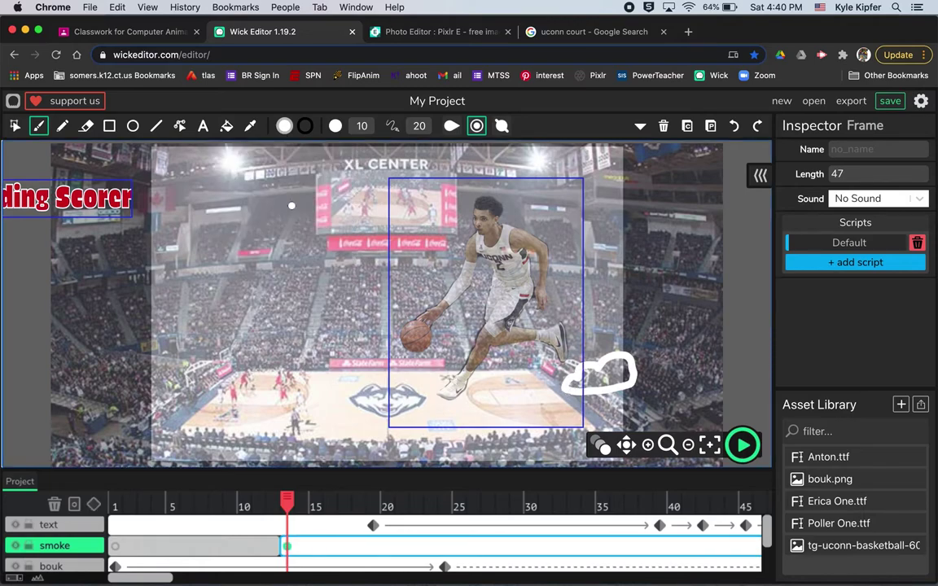
Step: Fill the cloud with white and add a smoke tween at frame 13
click(226, 125)
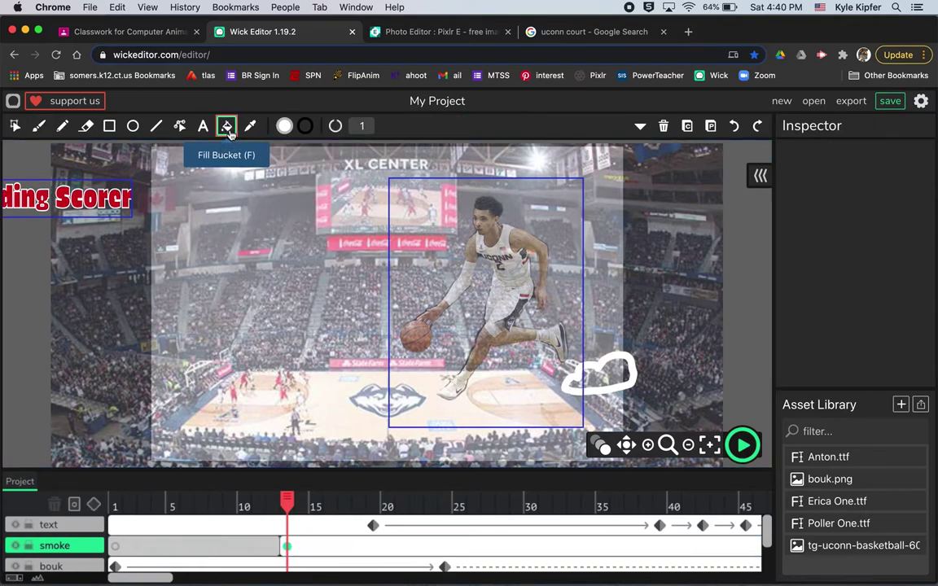
click(625, 376)
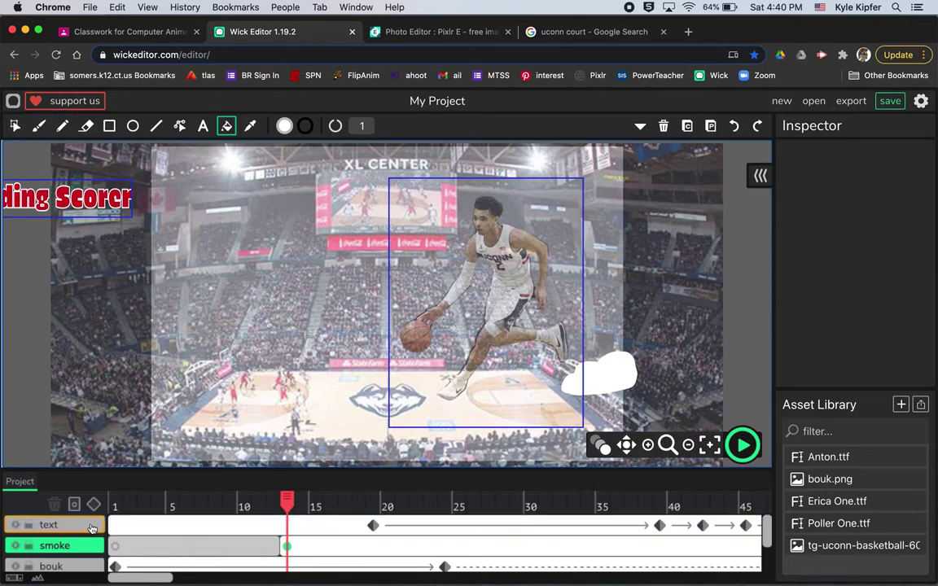
click(95, 506)
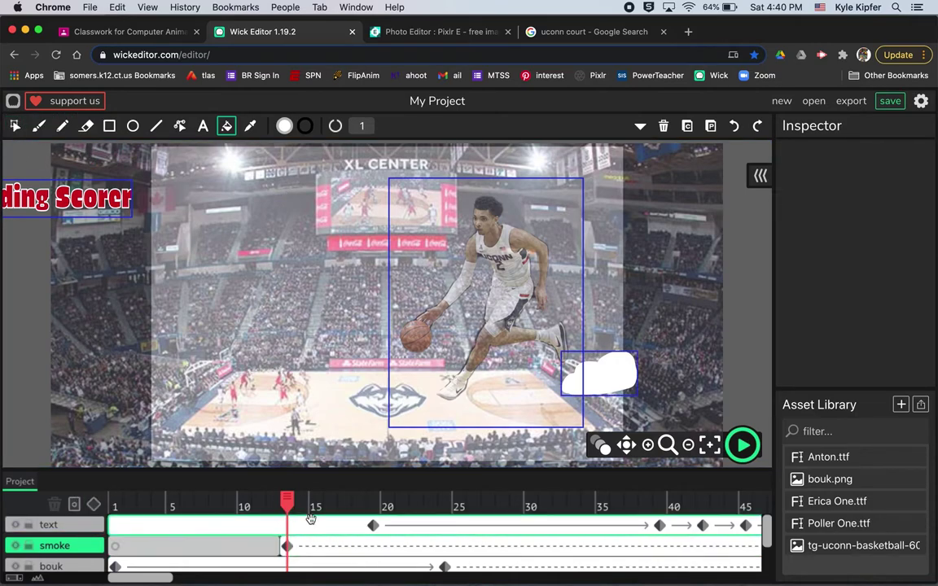
Step: Add a smoke tween at frame 26 and try to stretch the cloud there to a horizontal scale of about 3.03
drag(287, 503, 474, 499)
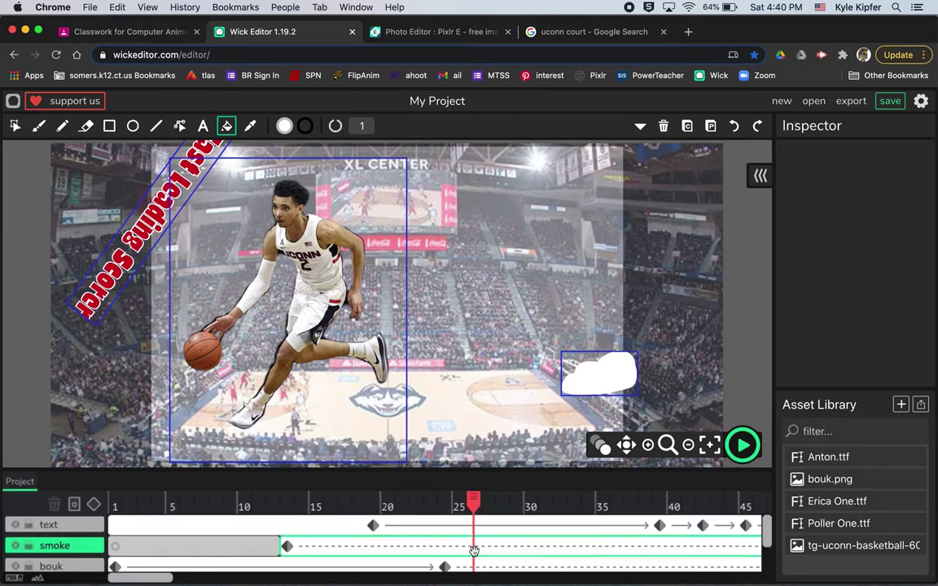
click(93, 506)
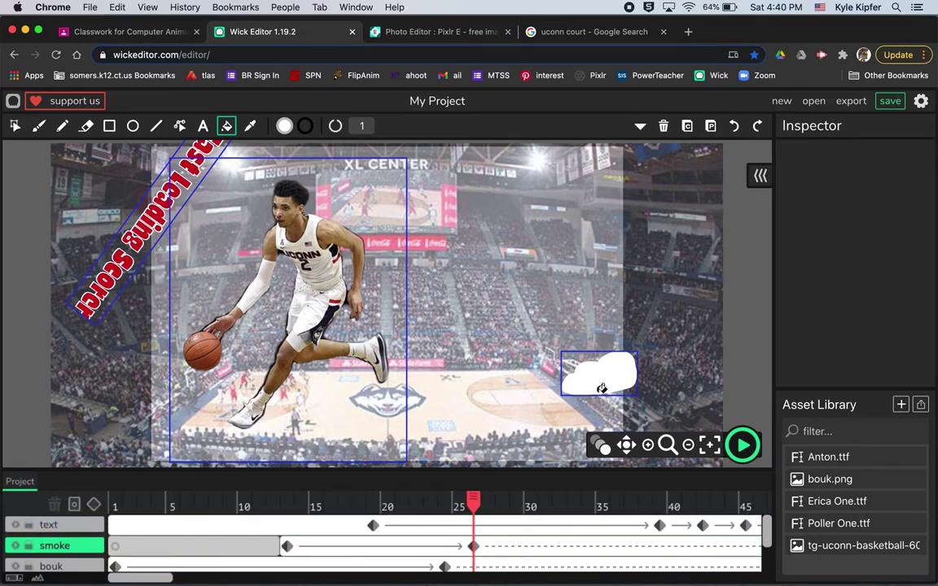
click(15, 125)
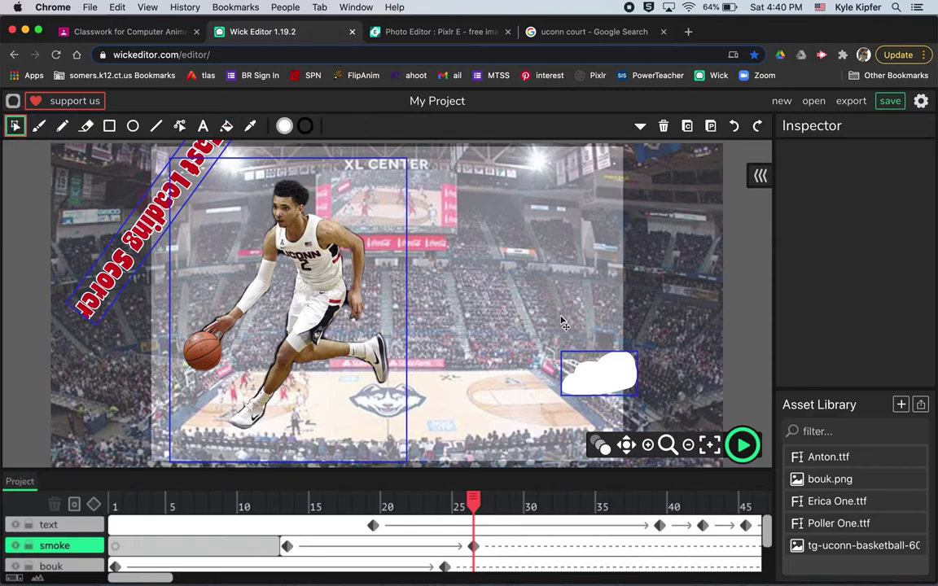
click(604, 390)
drag(571, 374, 505, 377)
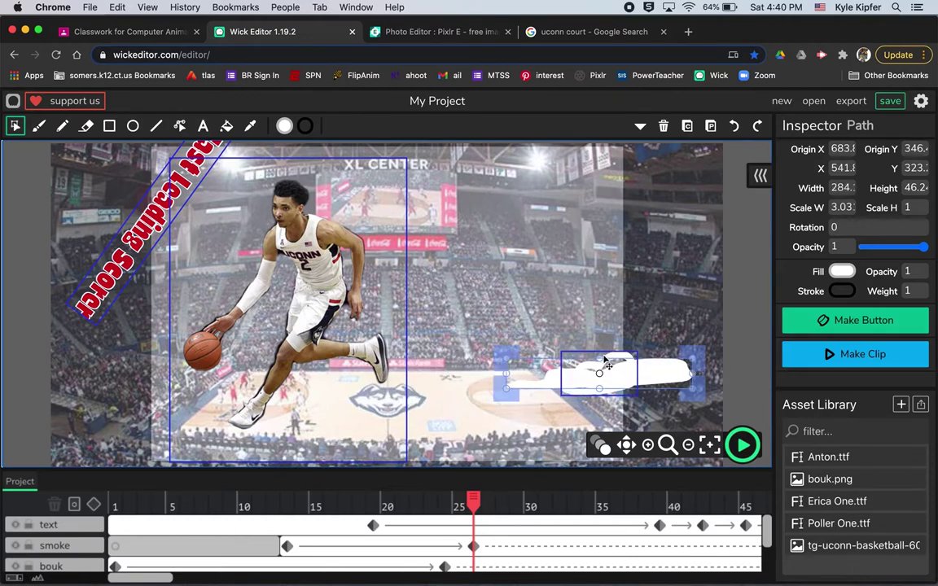
Step: Undo the cloud's stretch, both smoke tweens and the white fill
key(ctrl+z)
click(460, 552)
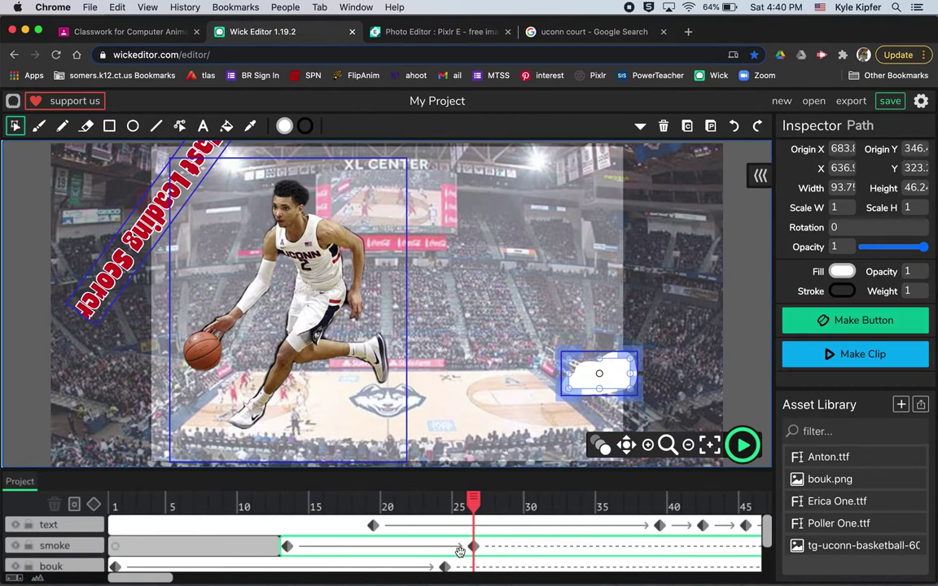
click(291, 545)
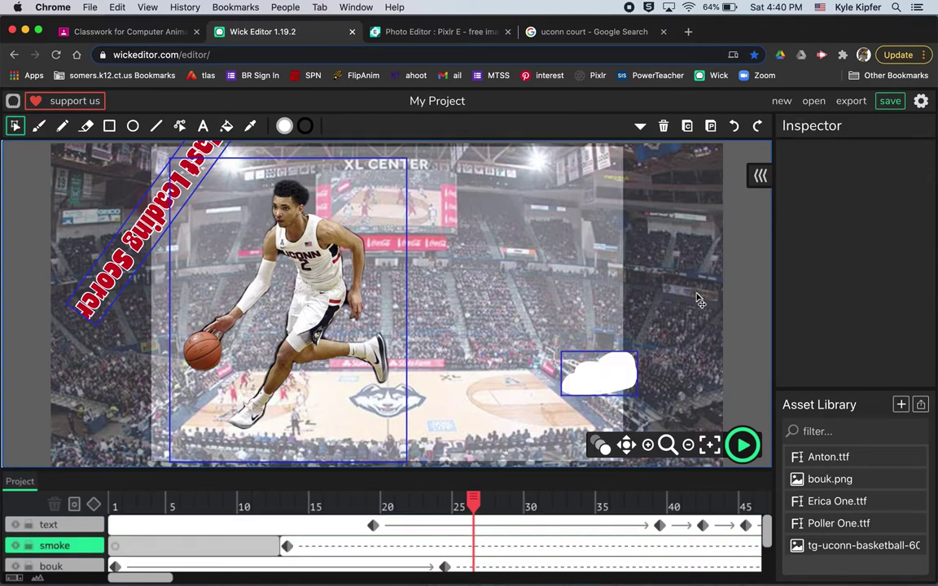
click(735, 127)
click(735, 127)
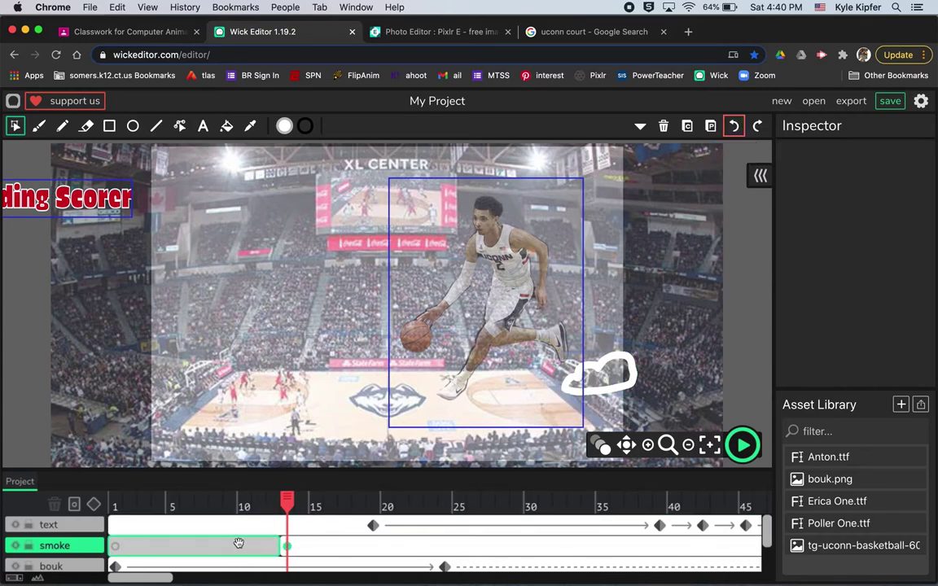
Step: Fill the cloud outline with white again and add a smoke tween at frame 13
click(290, 547)
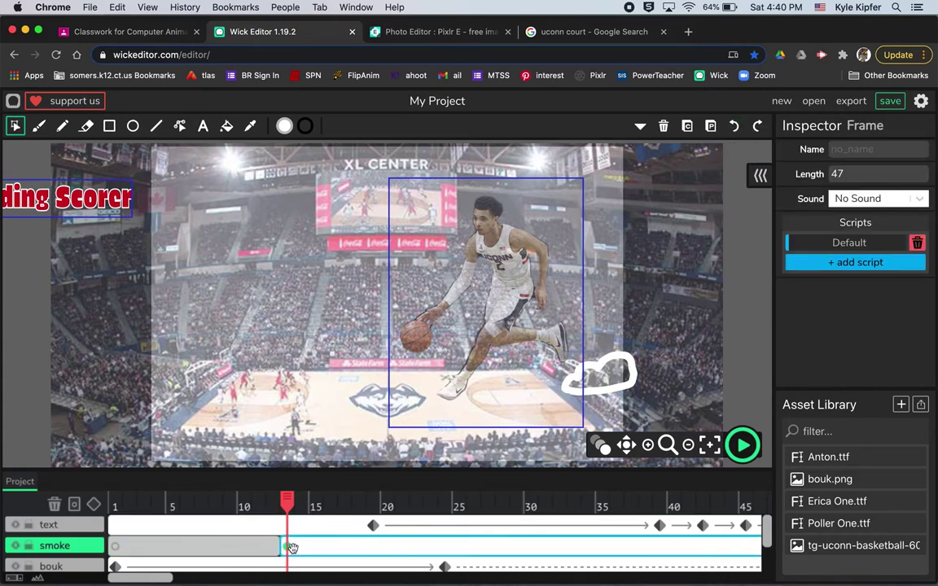
click(224, 128)
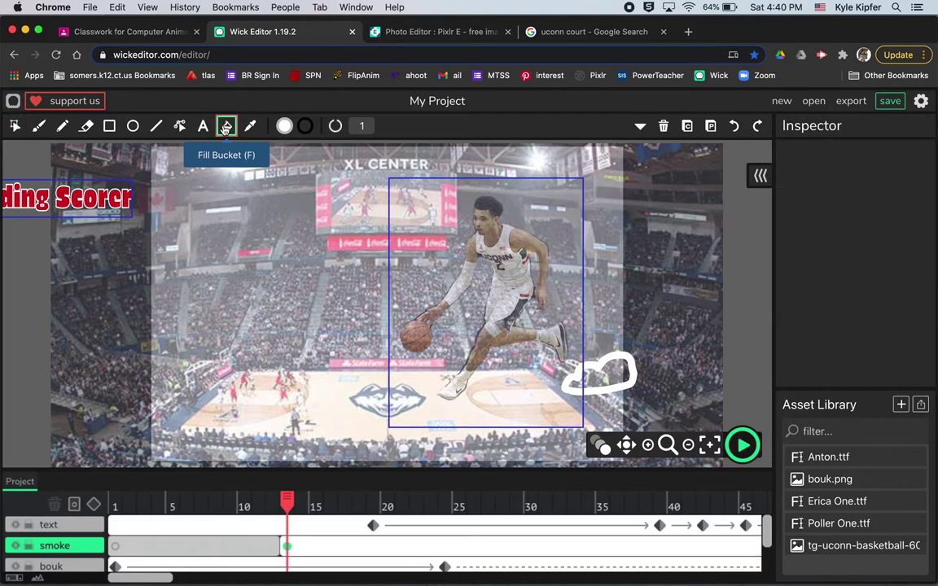
click(621, 373)
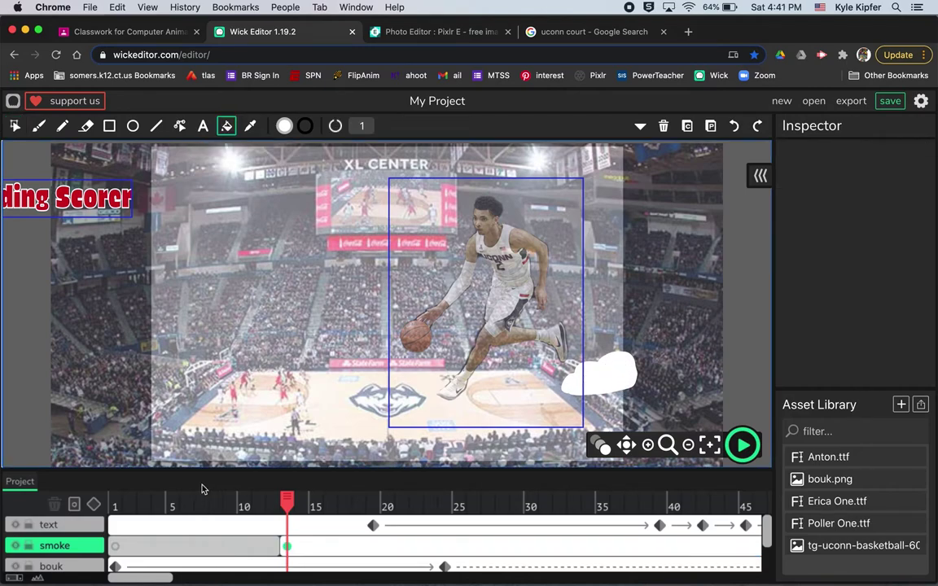
click(288, 543)
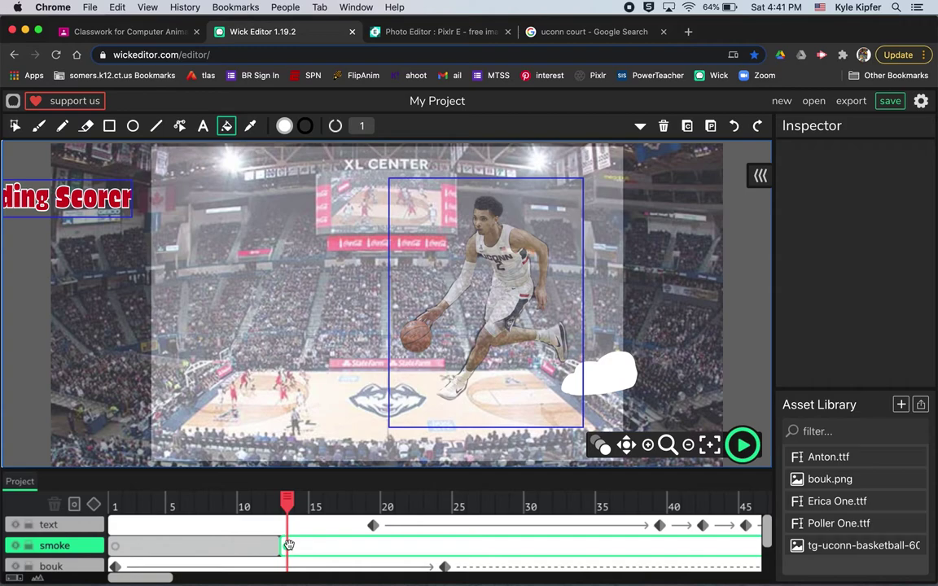
click(94, 505)
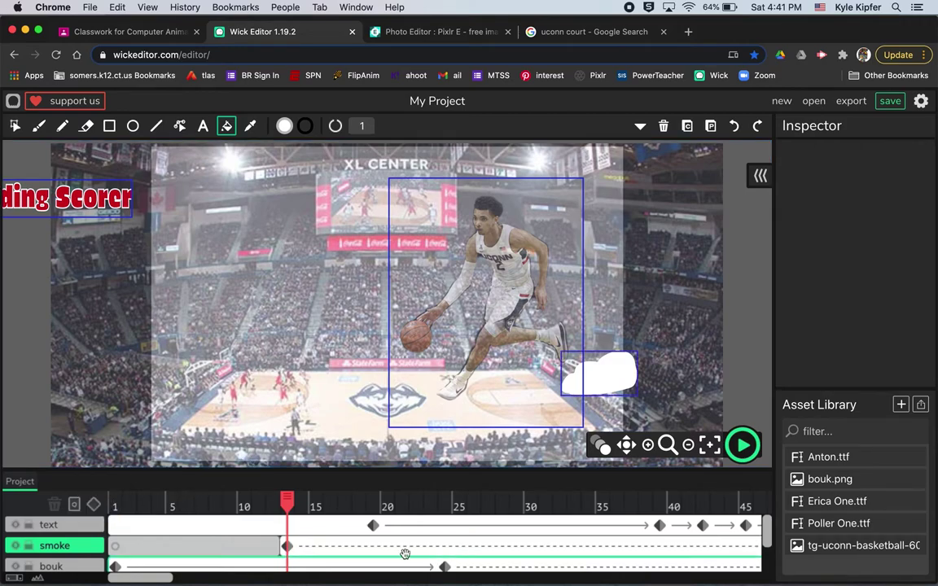
Step: Add a smoke tween at frame 26, stretch the cloud's fill there to about 2.47 by 1.68 scale and shift it behind the player
drag(292, 499, 478, 504)
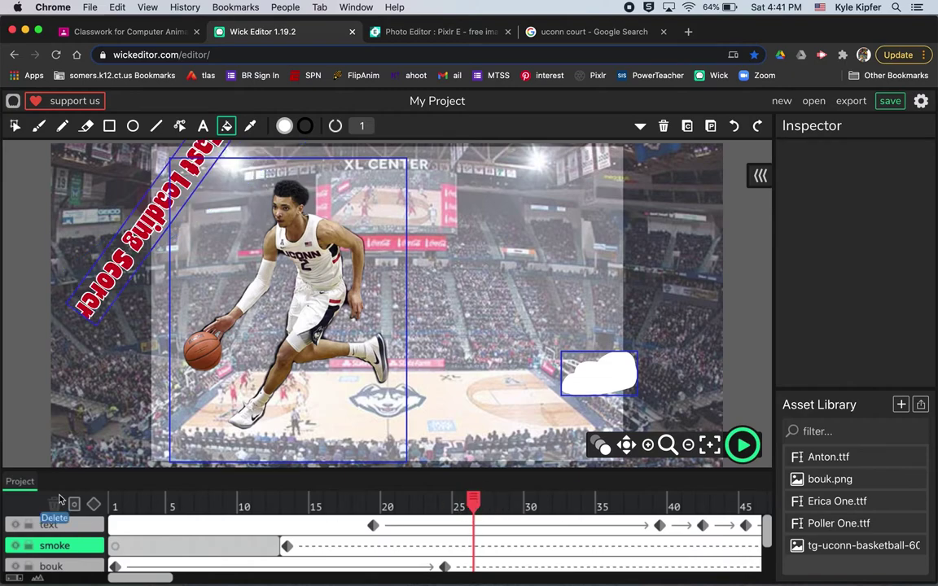
click(93, 505)
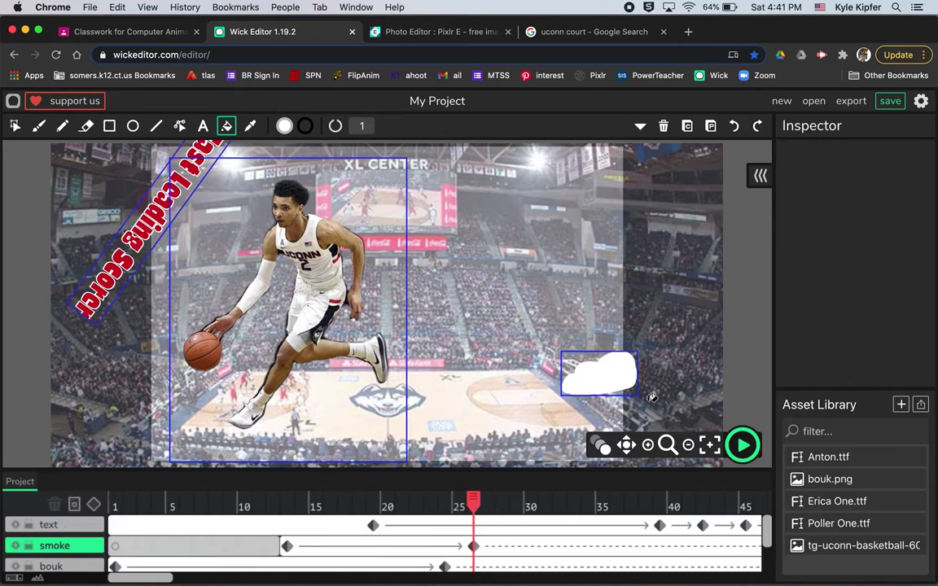
click(15, 126)
click(599, 366)
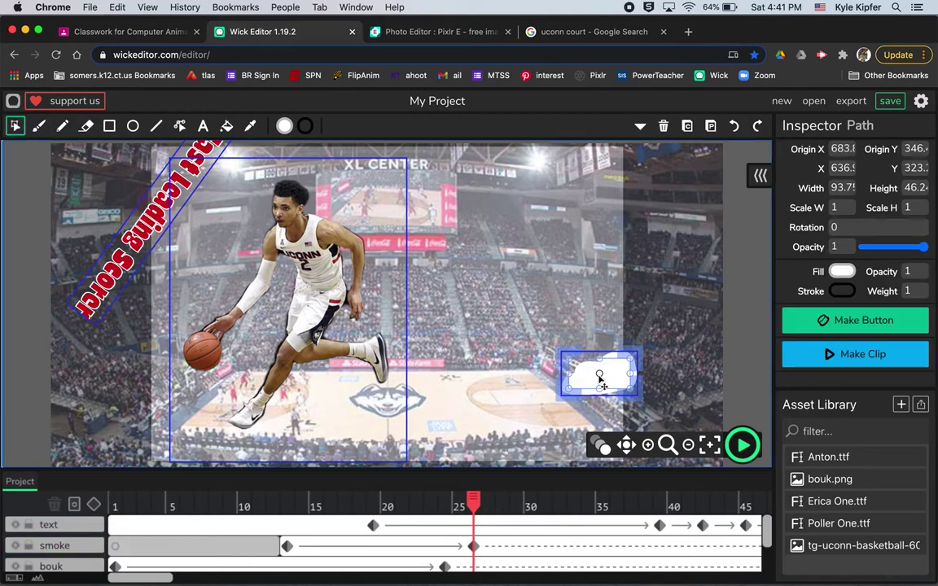
drag(539, 354, 518, 348)
drag(642, 402, 523, 388)
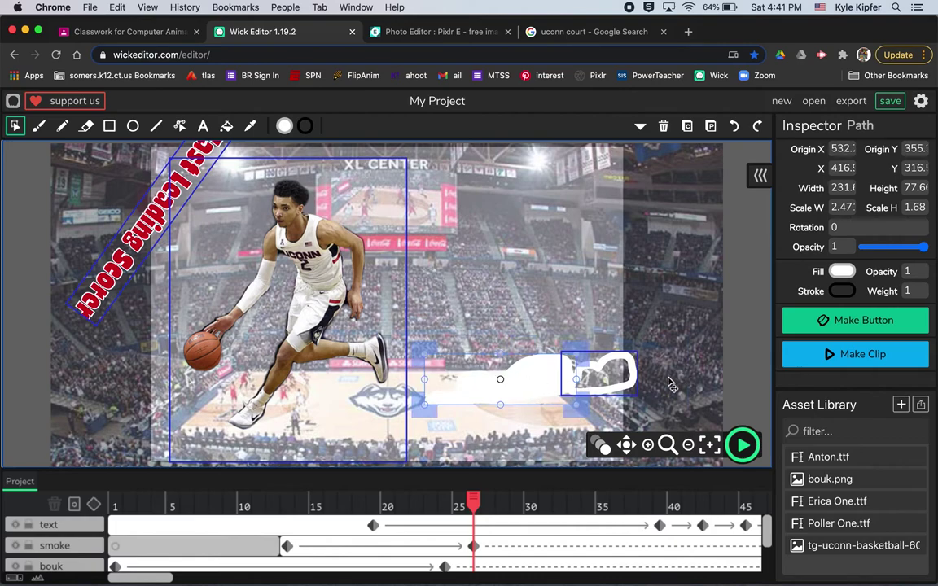
Step: Delete the leftover cloud outline clip at frame 26 and select the stretched white fill
click(636, 389)
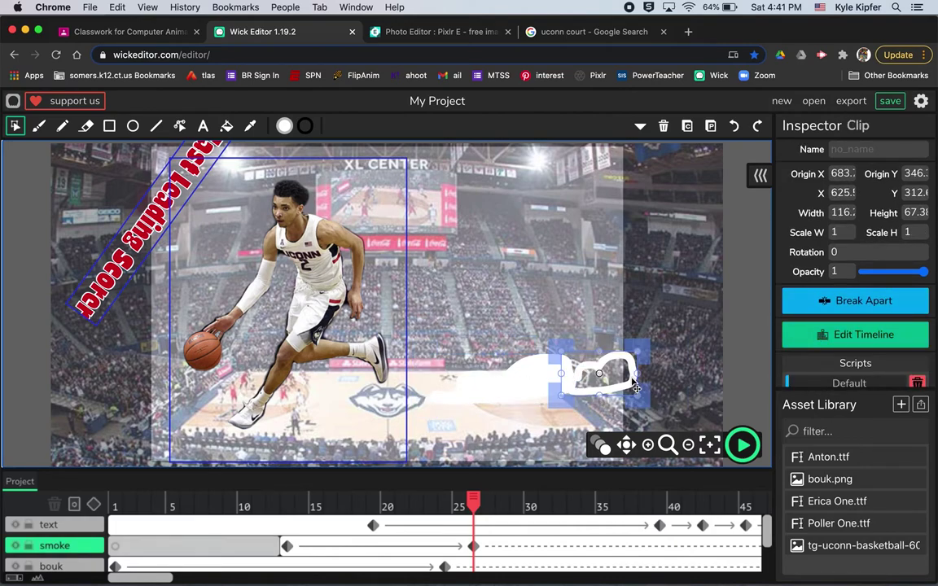
key(Delete)
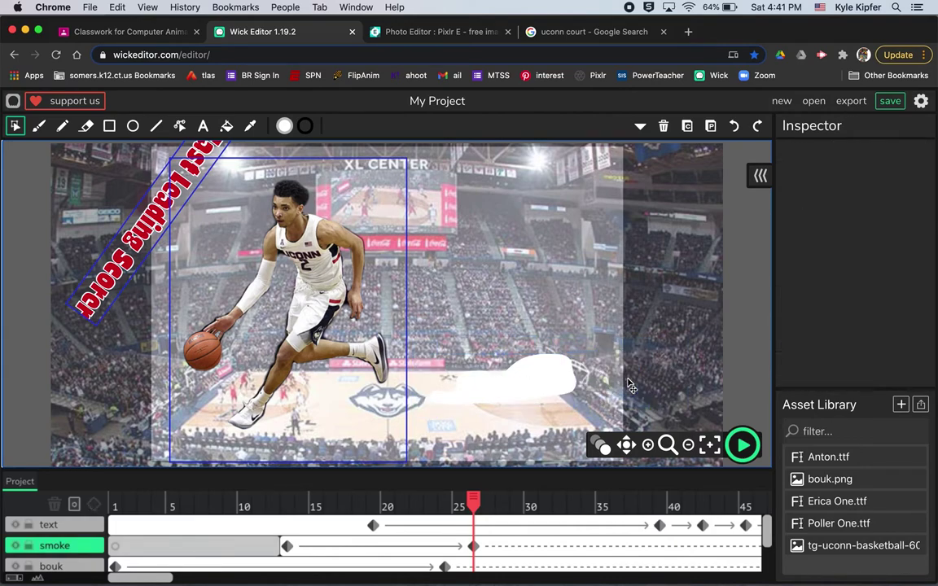
click(531, 376)
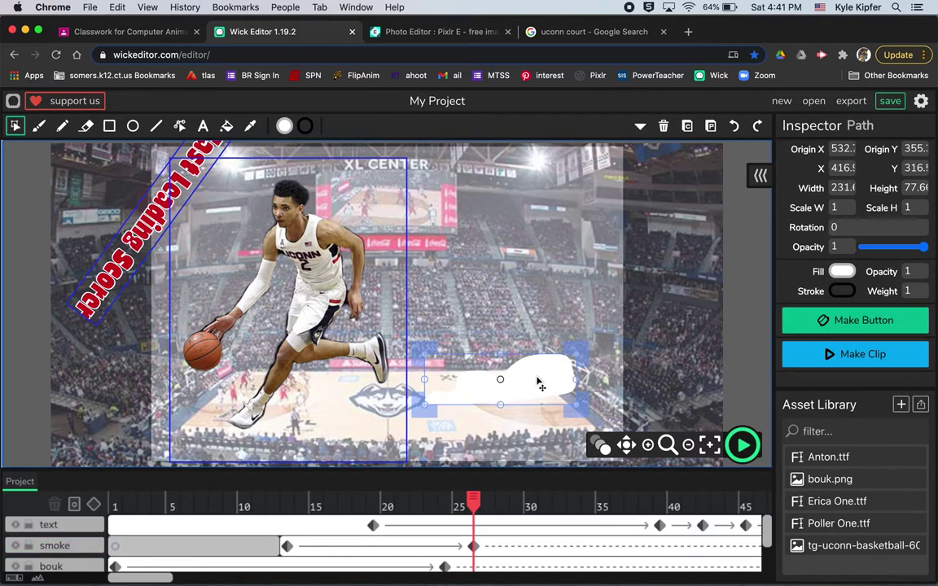
Step: Compare the smoke cloud at the frame 13 and frame 26 tweens
click(289, 547)
click(475, 547)
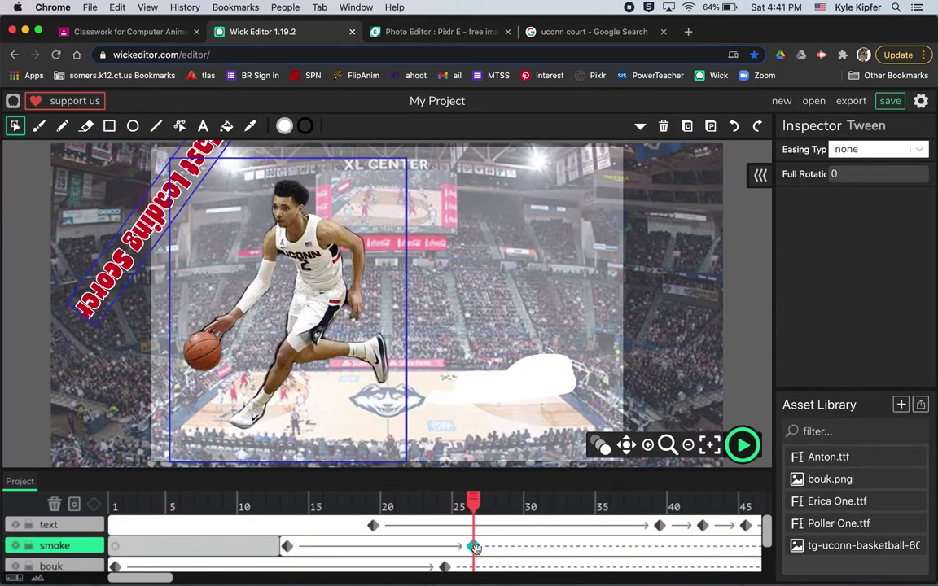
click(288, 548)
click(519, 394)
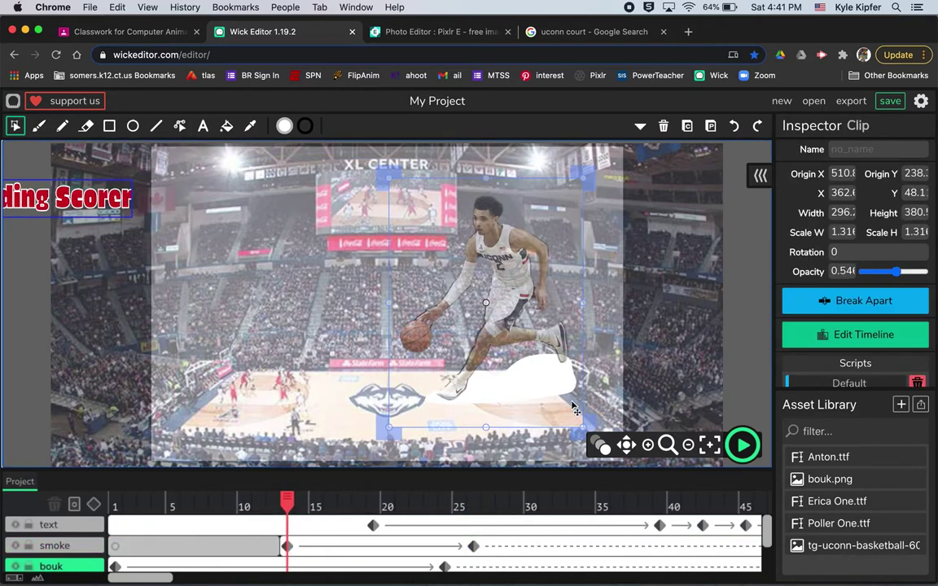
click(289, 546)
click(475, 547)
click(288, 547)
click(475, 547)
click(576, 411)
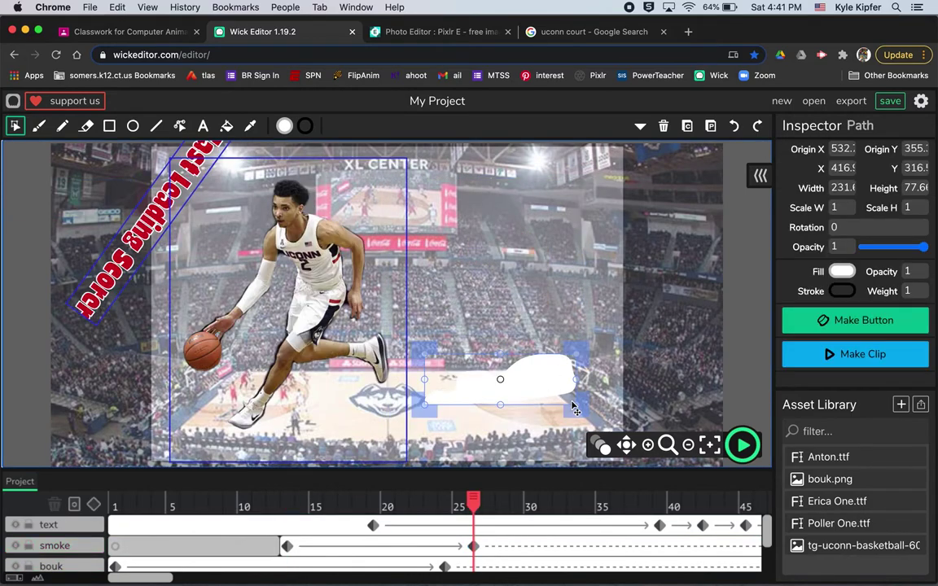
Step: Undo the outline deletion, the fill's stretch, both smoke tweens and the cloud's white fill
click(735, 127)
click(736, 126)
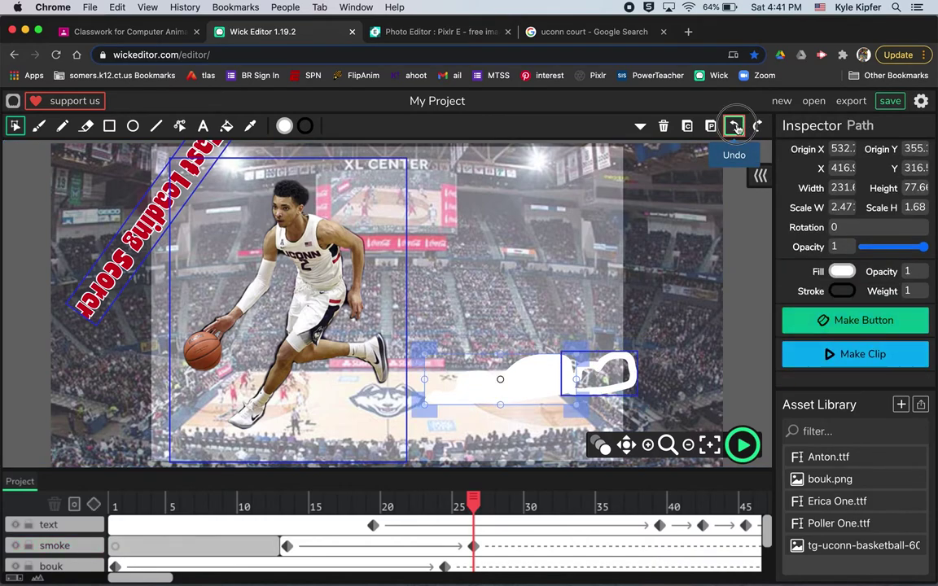
click(735, 127)
click(736, 126)
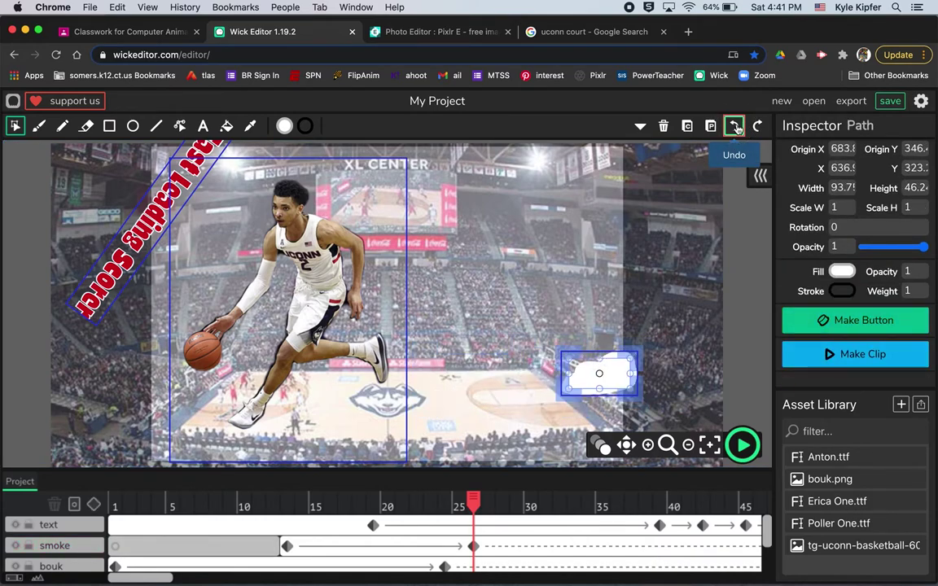
click(735, 127)
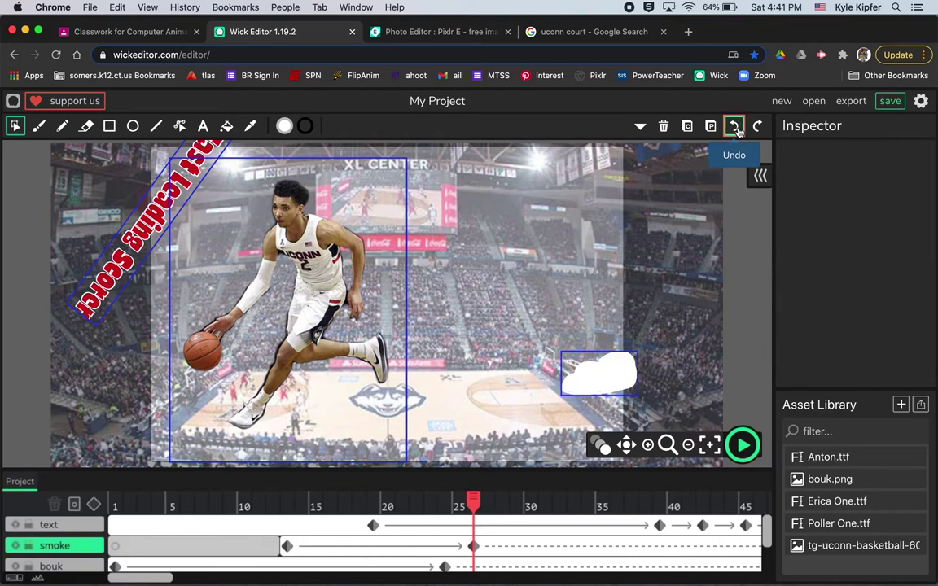
click(735, 127)
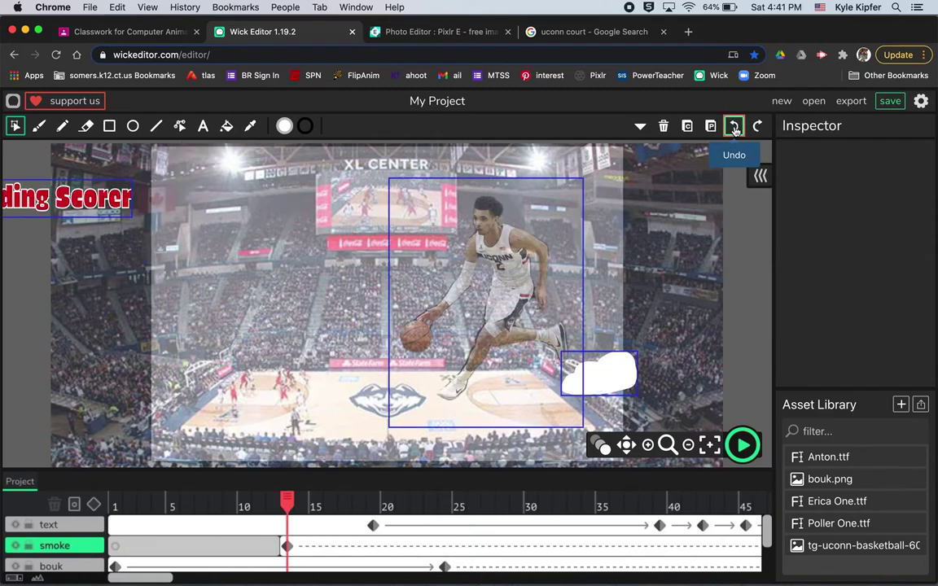
click(735, 127)
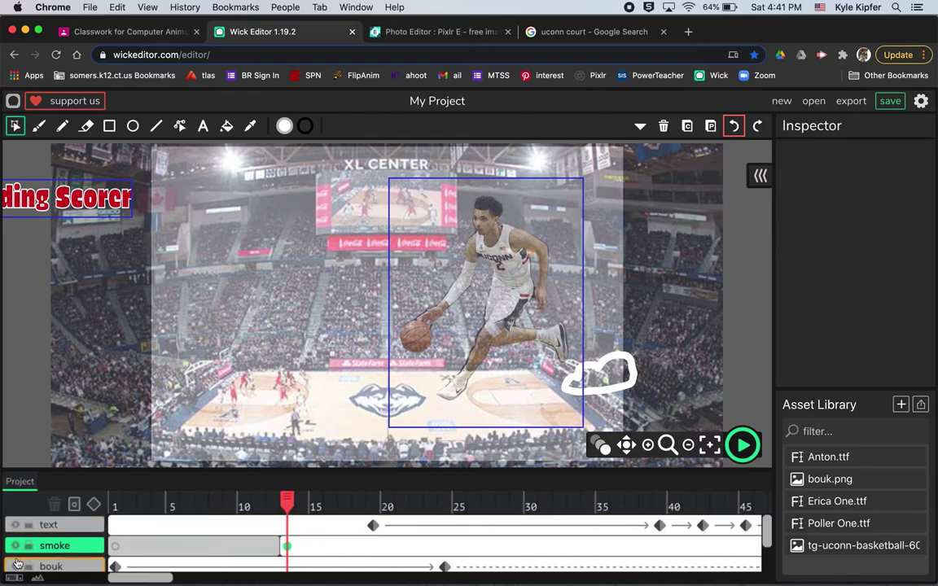
Step: Fill the cloud outline with white again in the smoke frame starting at frame 13
click(195, 546)
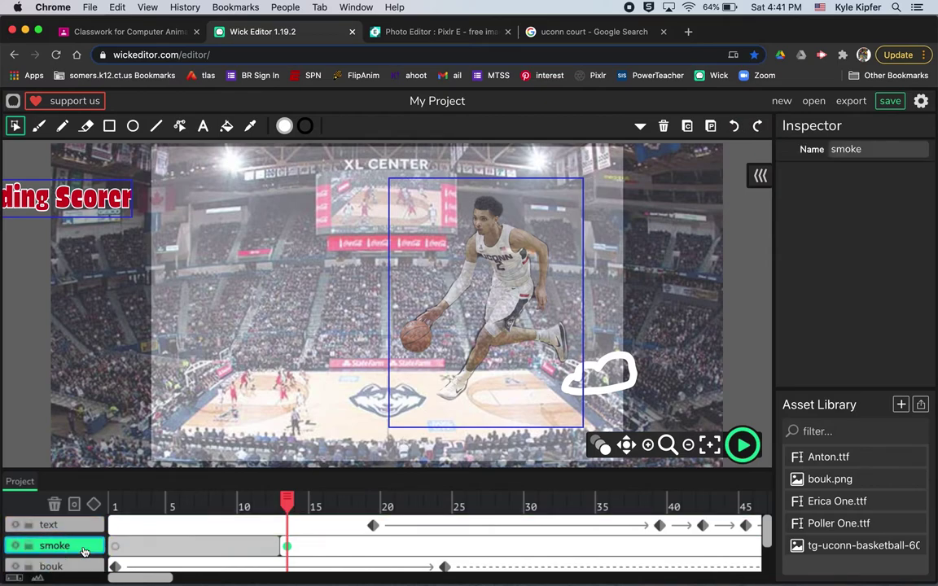
click(287, 552)
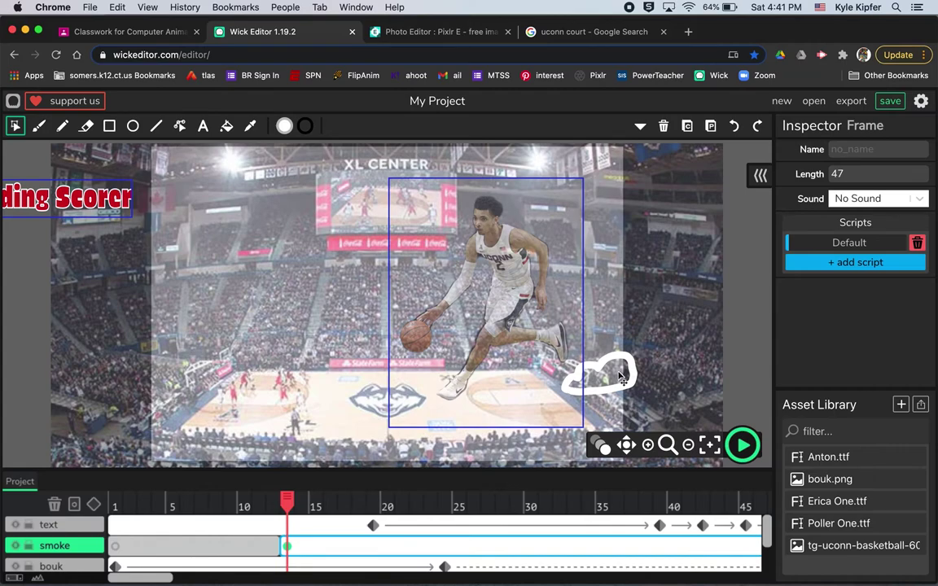
click(226, 126)
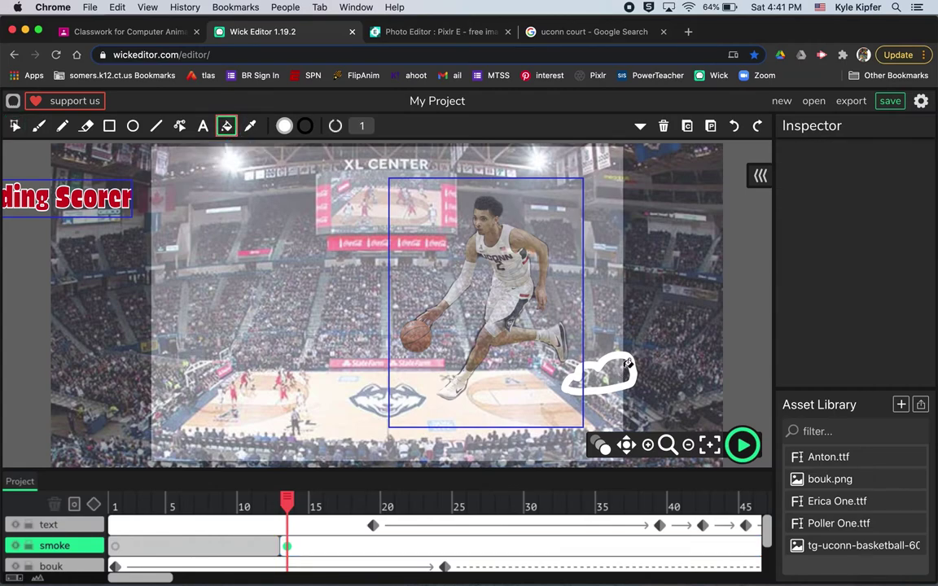
click(627, 376)
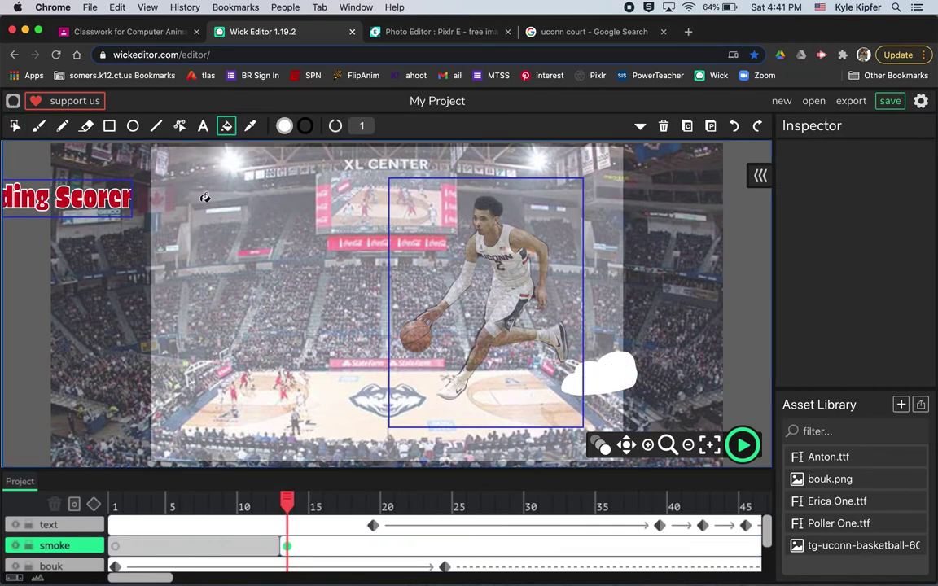
Step: Delete the cloud's white fill at frame 13, then restore it
click(14, 126)
click(609, 376)
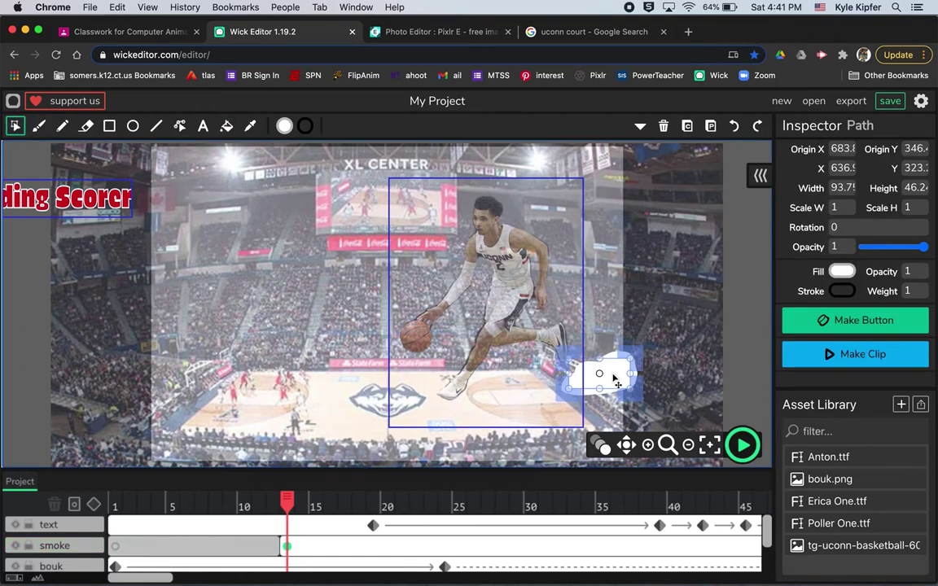
key(Delete)
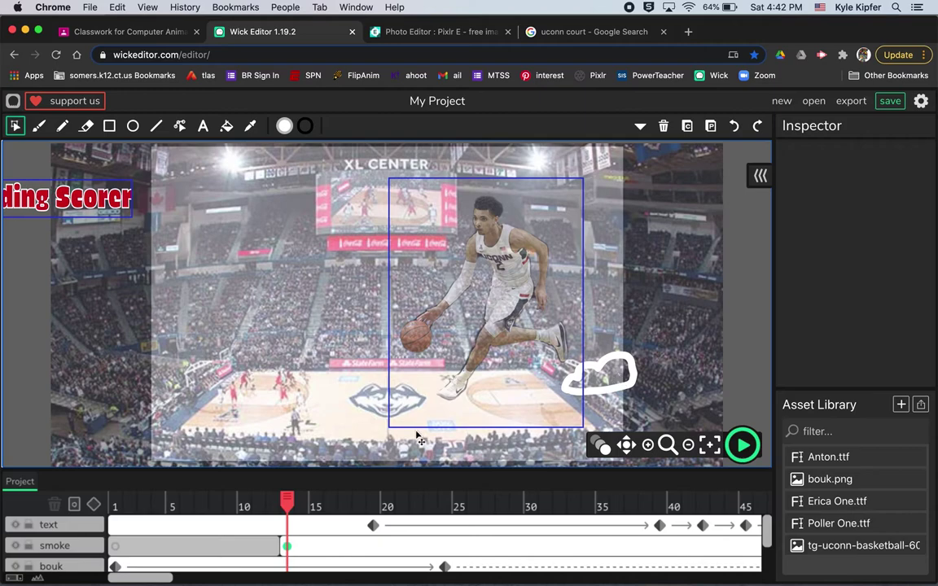
click(290, 547)
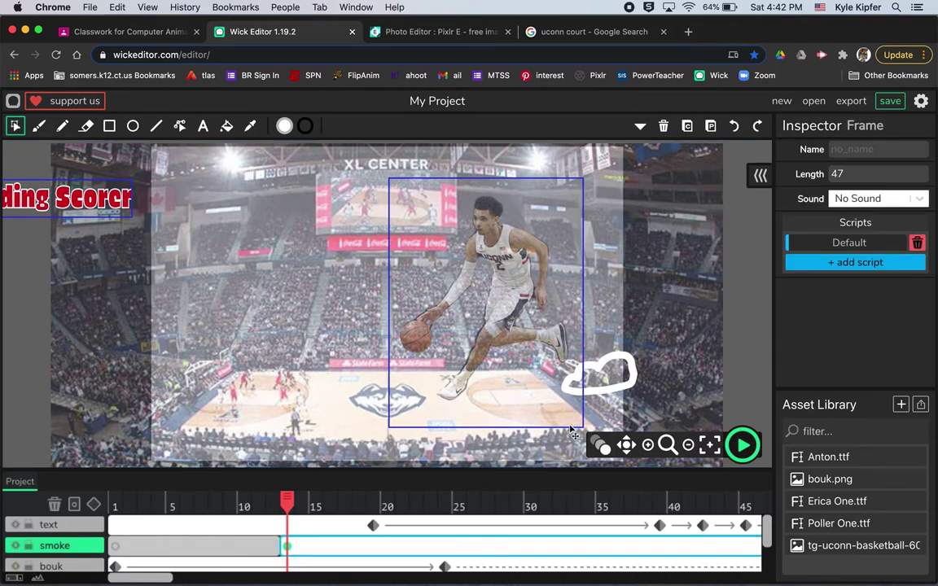
key(ctrl+a)
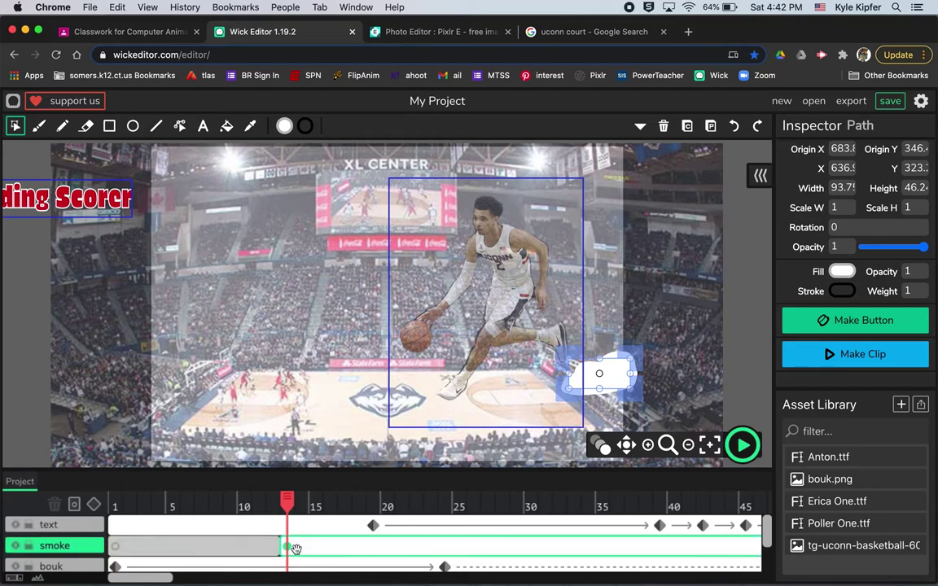
Step: Select the cloud on the smoke layer and add smoke tweens at frames 13 and 27
click(72, 526)
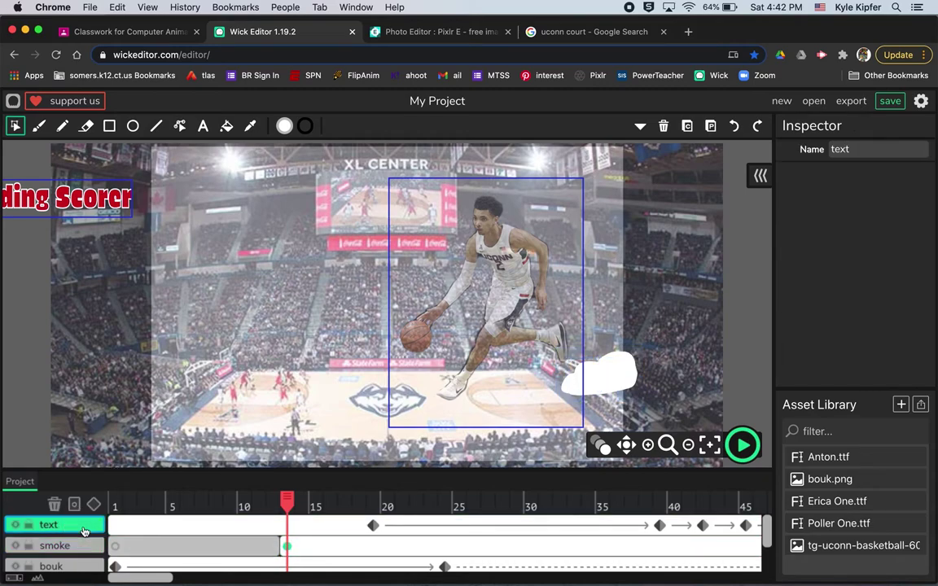
click(615, 379)
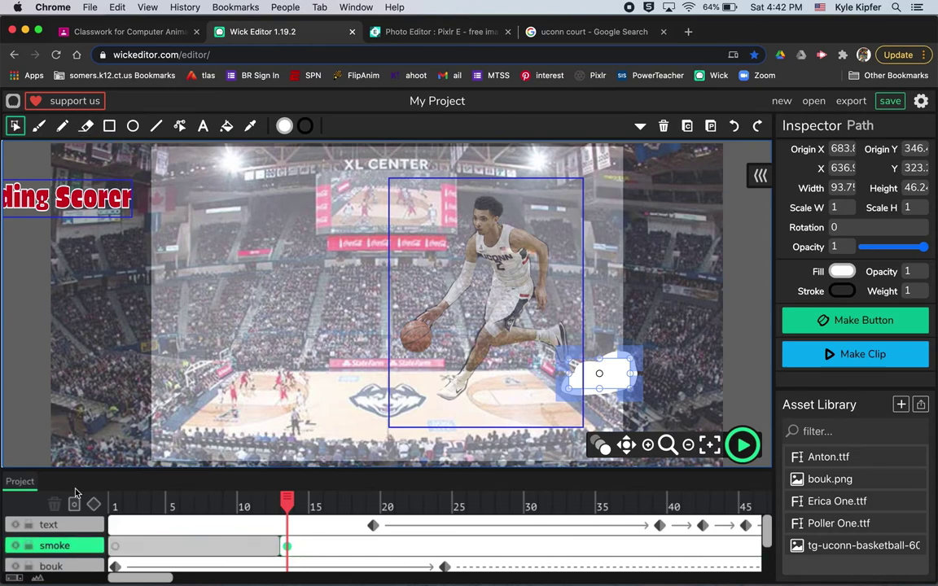
click(93, 504)
drag(288, 505, 488, 505)
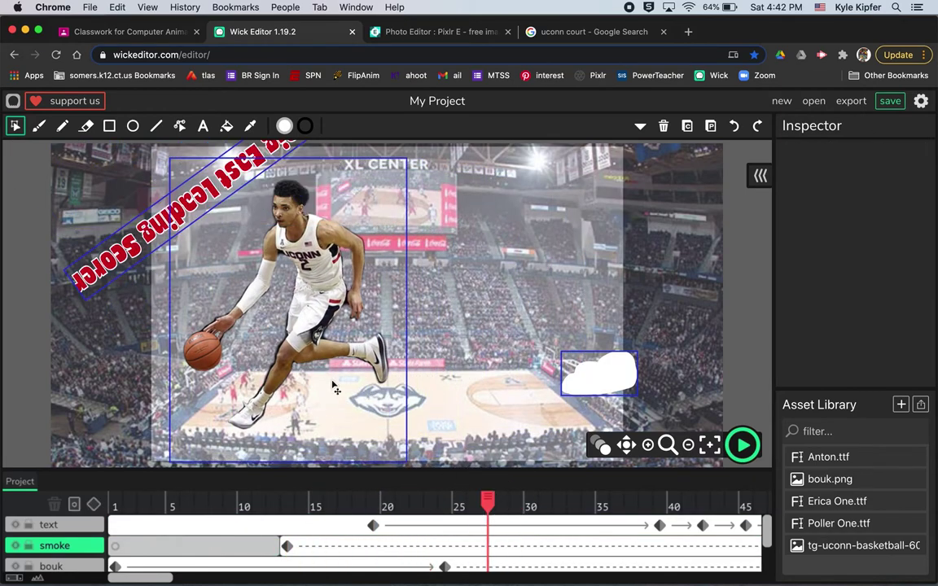
click(94, 504)
Step: At frame 27, stretch the cloud to about 3.2 by 1.16 scale, place it behind the player and lower its opacity to 0.01
click(609, 392)
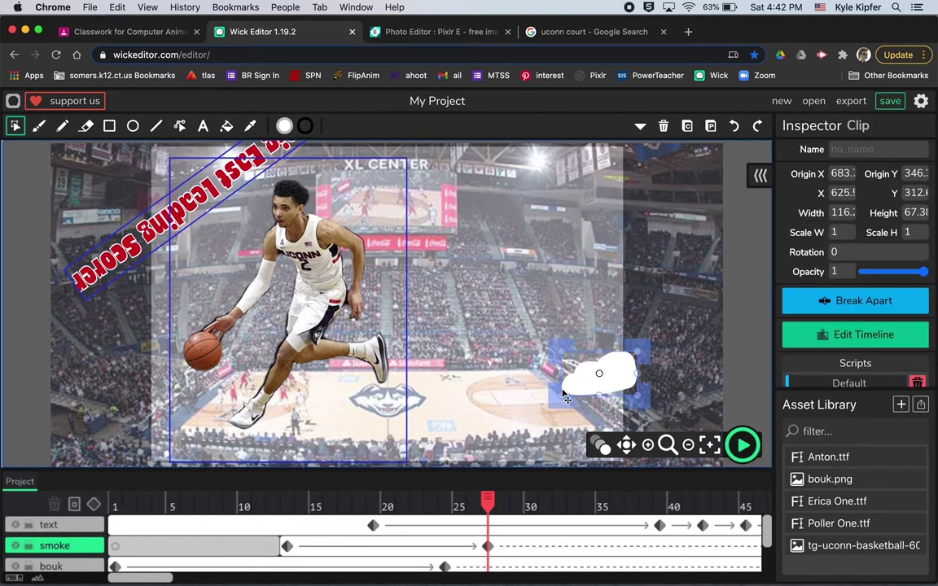
drag(560, 394, 475, 398)
drag(662, 386, 564, 398)
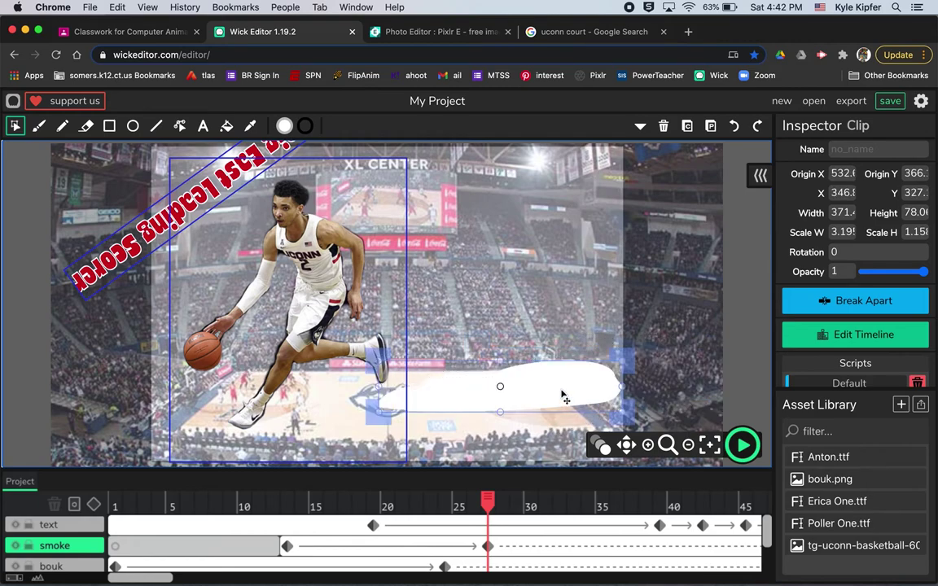
drag(916, 273, 866, 278)
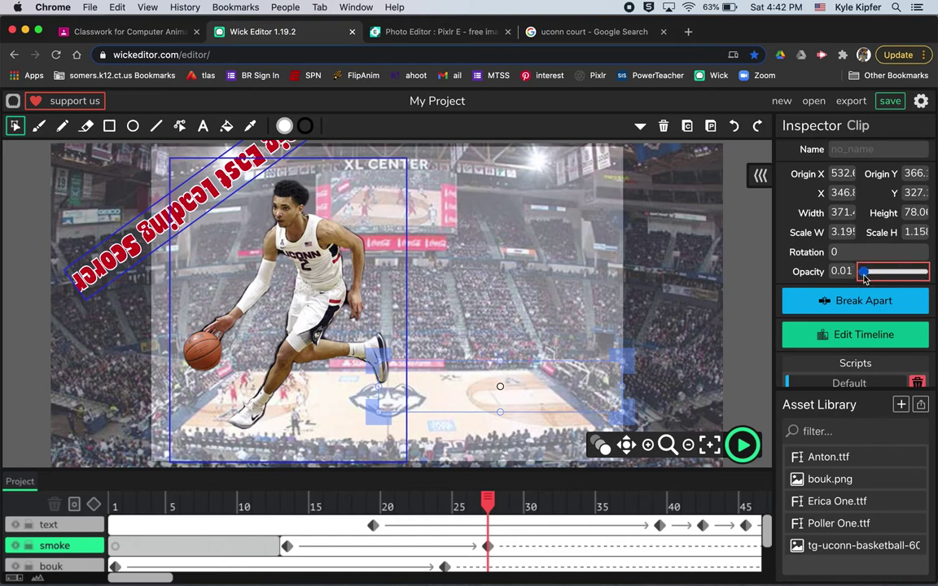
Step: Preview the animation and stop playback to check the smoke, player and headline tweens
click(743, 445)
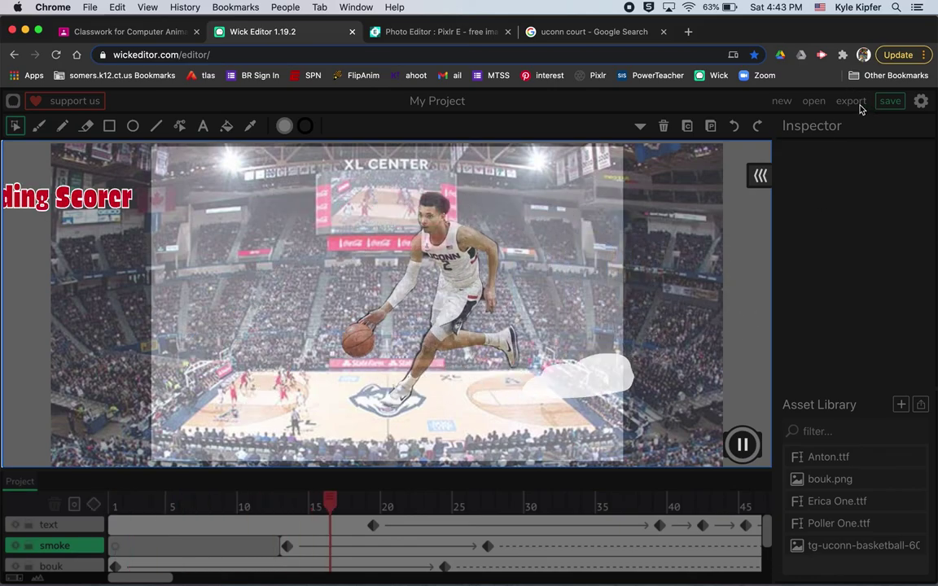
click(743, 445)
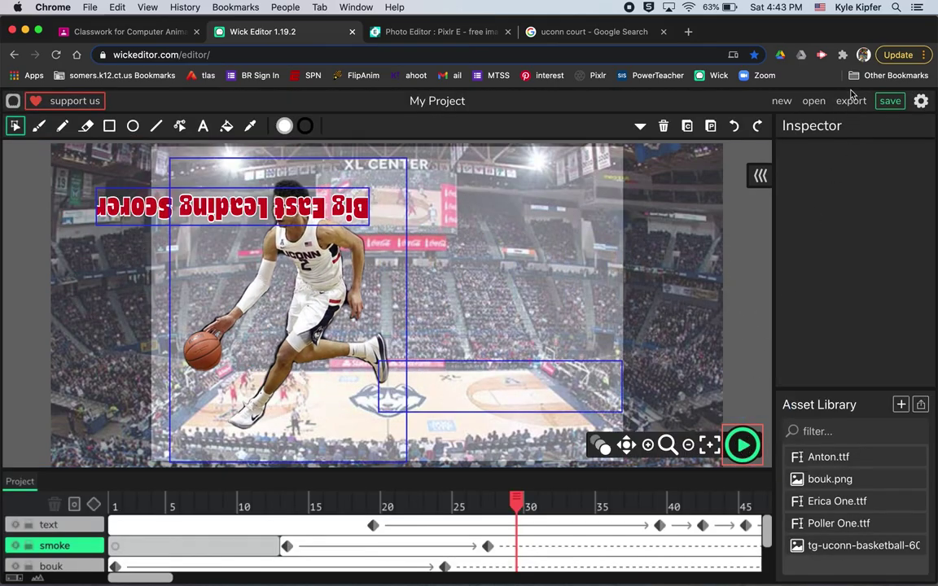
Step: Look over the animation export options, and check the project settings for size and framerate
click(849, 101)
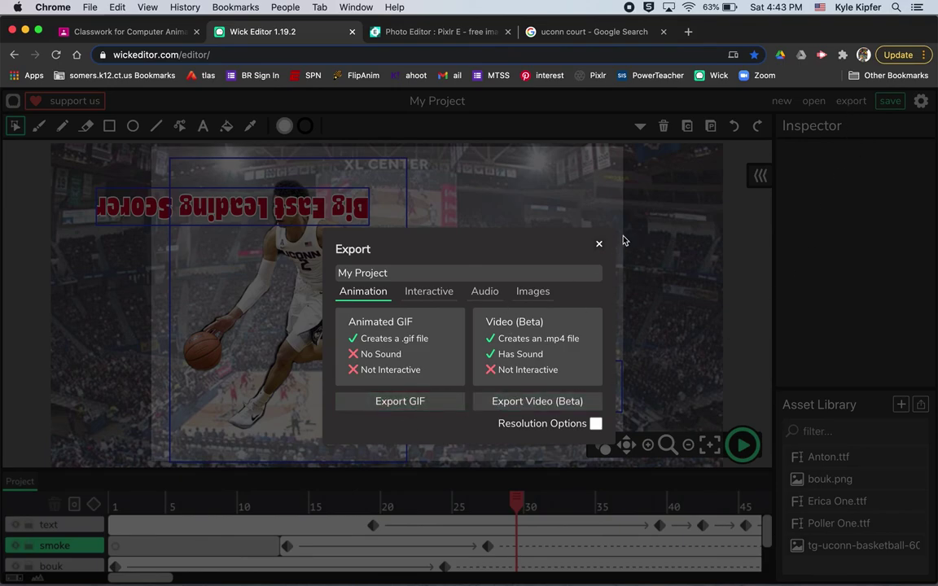
click(600, 245)
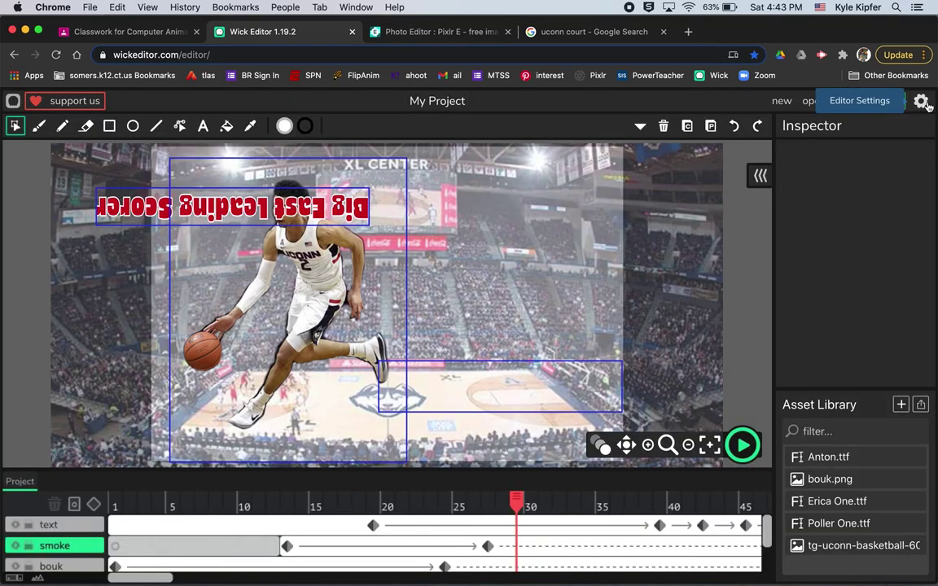
click(923, 101)
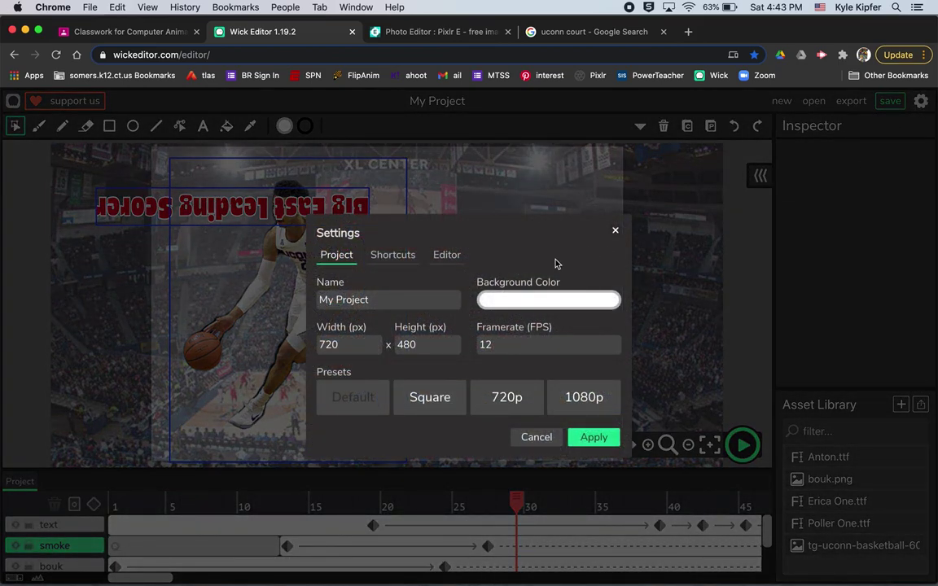
click(595, 438)
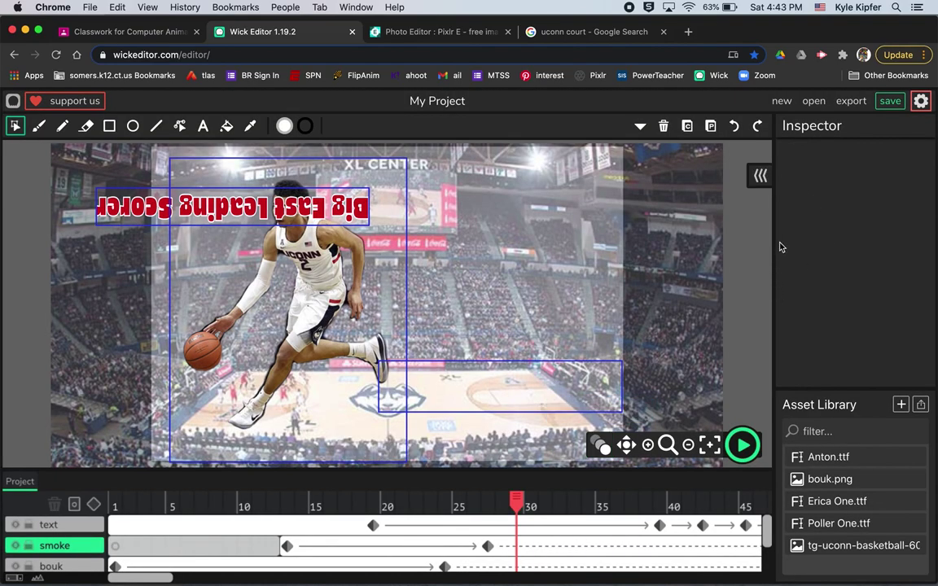